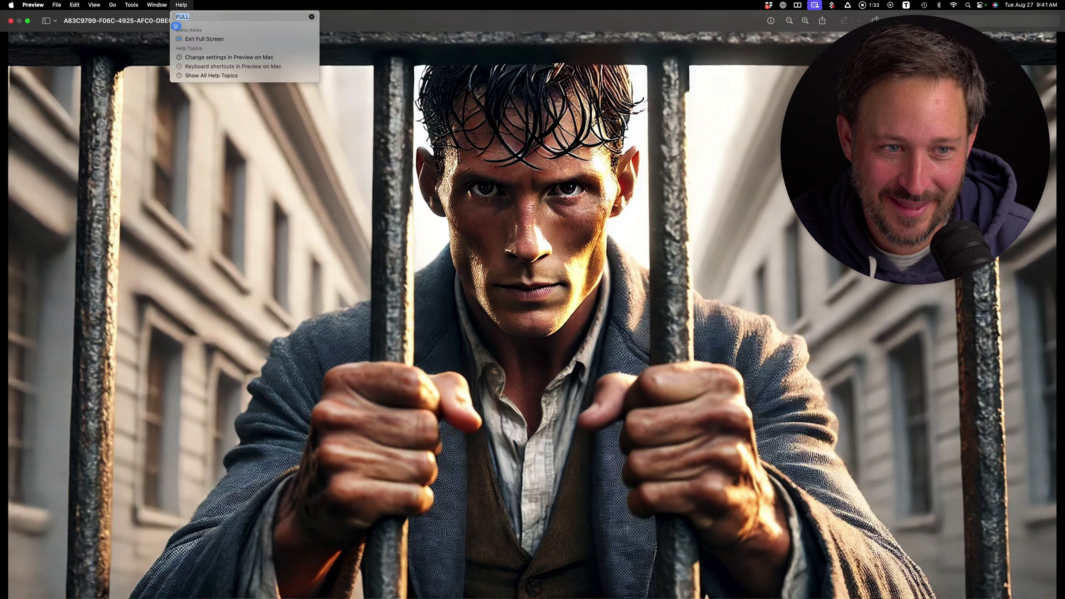
# Take the open photo in Preview out of full-screen view.
pyautogui.click(184, 39)
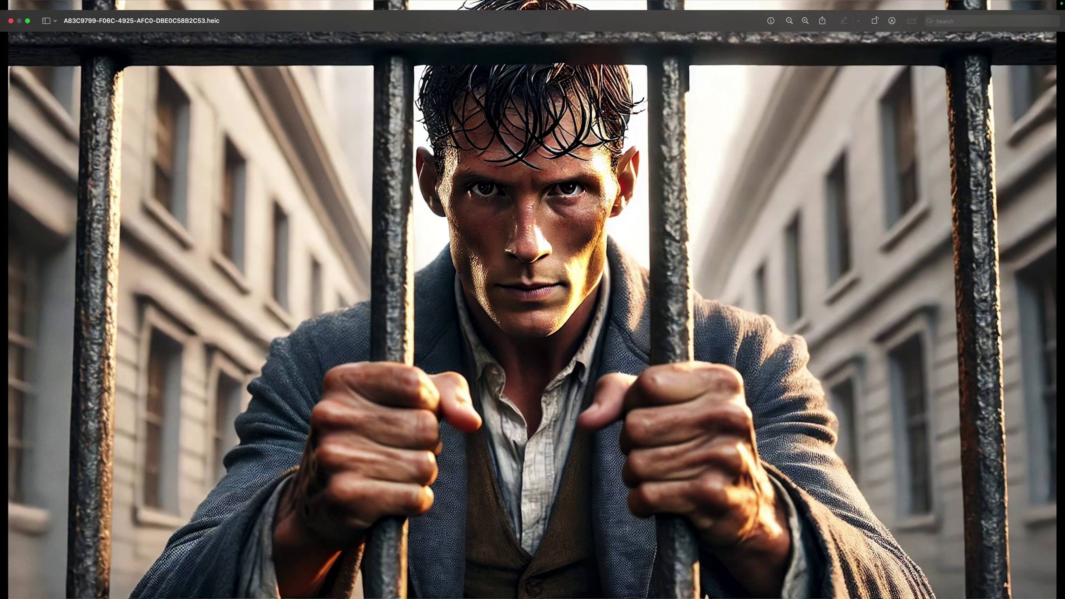
pyautogui.press('Escape')
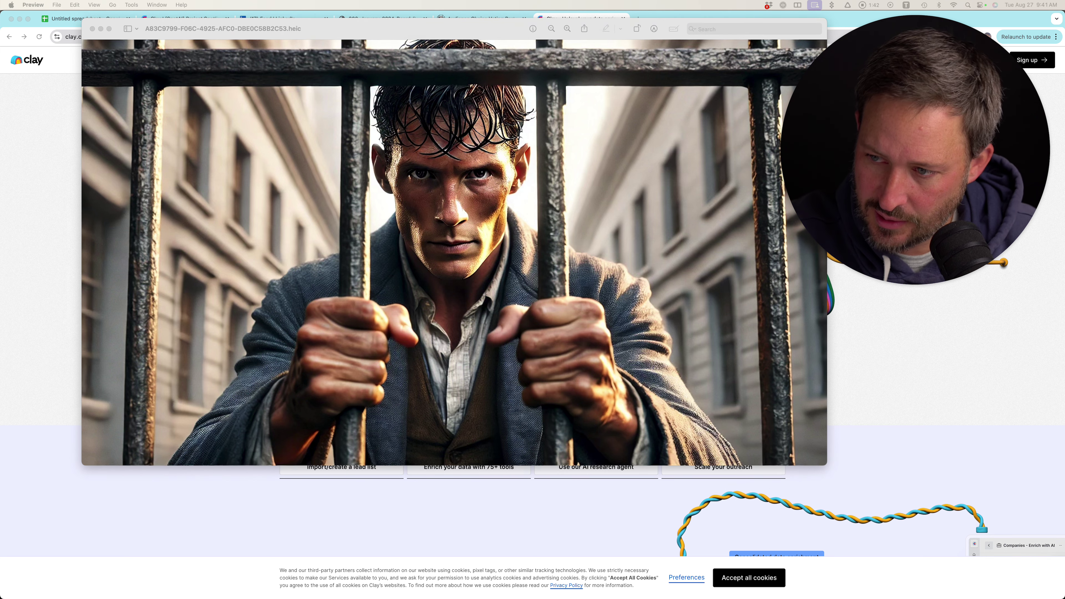
# Quit Slack and Microsoft Excel from the running applications.
pyautogui.press('super+Tab')
pyautogui.press('super+Tab')
pyautogui.press('super+Tab')
pyautogui.press('super+Tab')
pyautogui.press('super+Tab')
pyautogui.press('super+Tab')
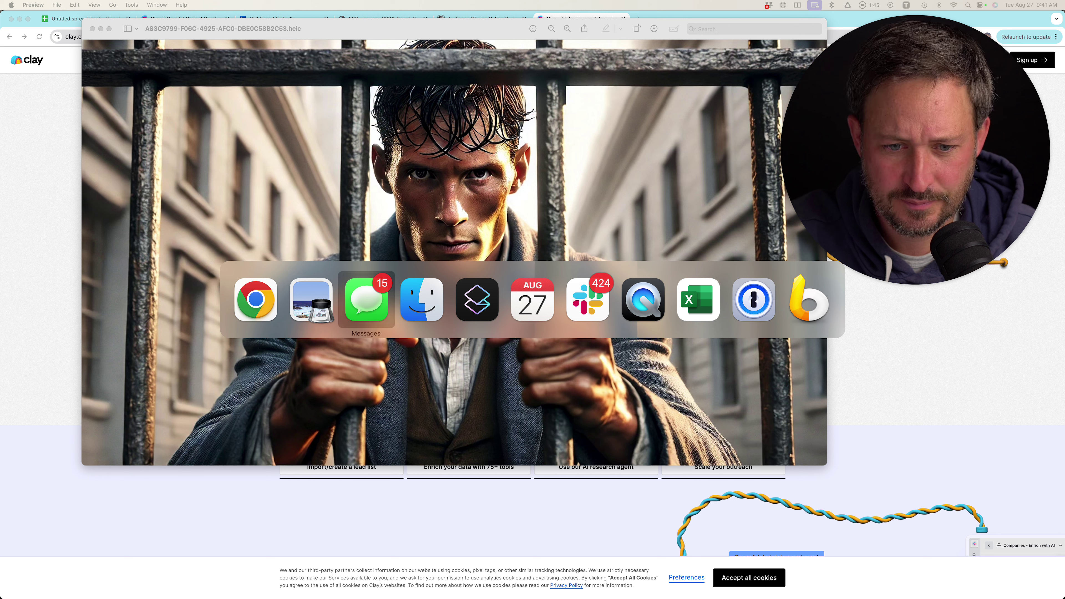
pyautogui.press('super+q')
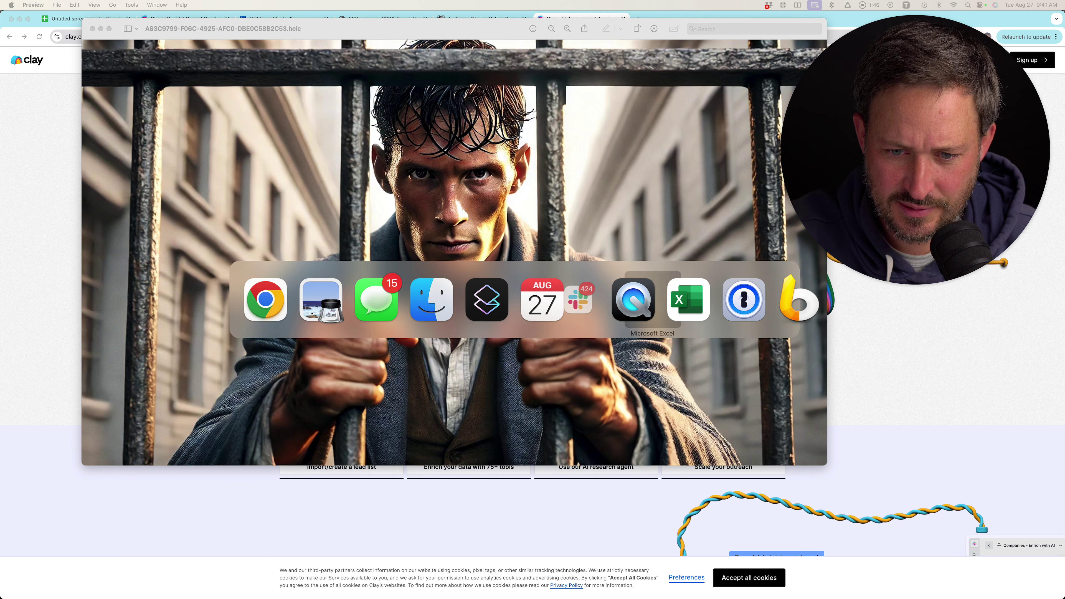
pyautogui.press('super+Tab')
pyautogui.press('super+q')
pyautogui.press('super+Tab')
pyautogui.press('super+Tab')
pyautogui.press('super+Tab')
pyautogui.press('super+Tab')
pyautogui.press('super+Tab')
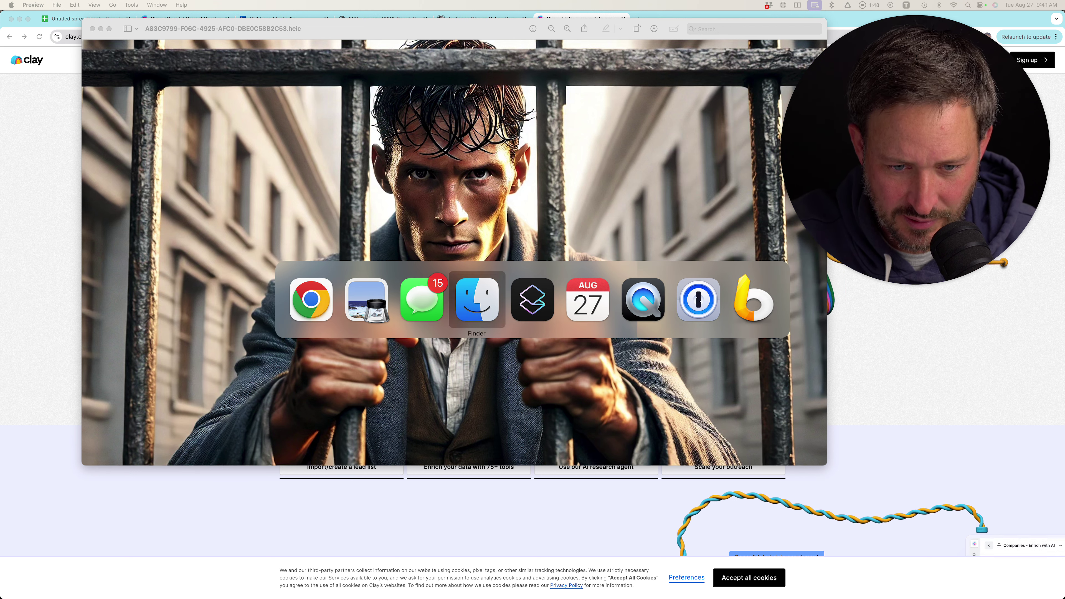
# Quit Shortcuts and Messages from the running applications.
pyautogui.press('super+Tab')
pyautogui.press('super+q')
pyautogui.press('super+Tab')
pyautogui.press('super+Tab')
pyautogui.press('super+Tab')
pyautogui.press('super+Tab')
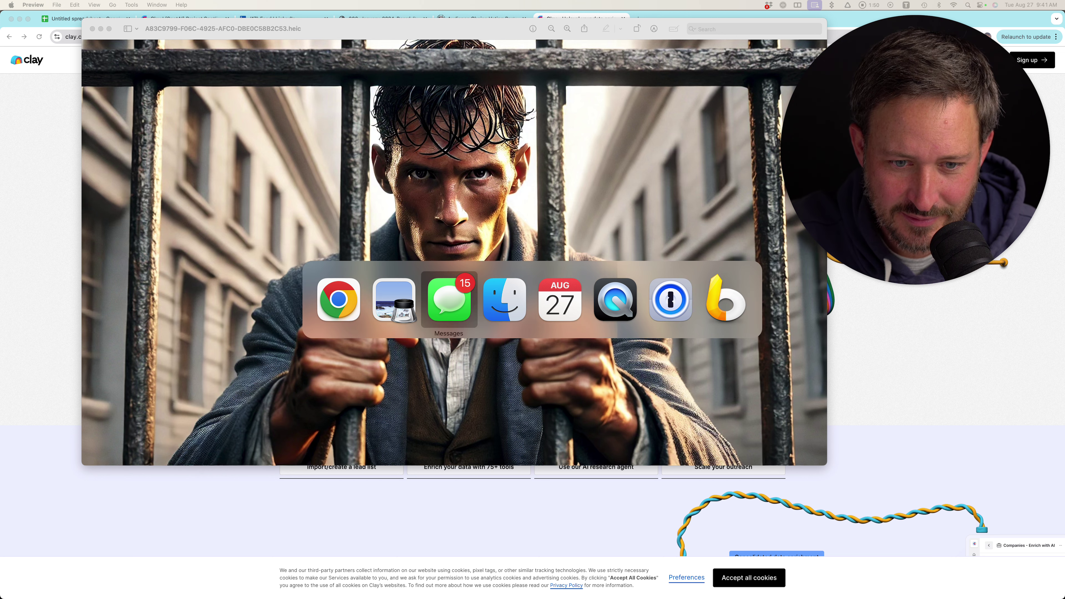
pyautogui.press('super+q')
# Quit Preview and switch to Google Chrome.
pyautogui.press('super+Tab')
pyautogui.press('super+Tab')
pyautogui.press('super+Tab')
pyautogui.press('super+Tab')
pyautogui.press('super+Tab')
pyautogui.press('super+Tab')
pyautogui.press('super+Tab')
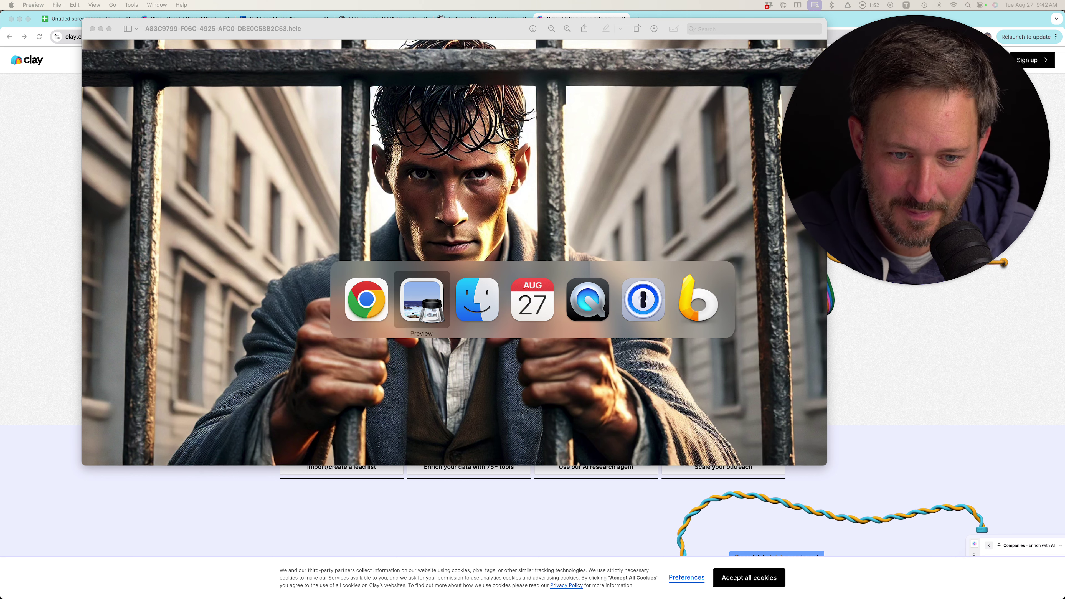
pyautogui.press('super+q')
pyautogui.press('super+shift+Tab')
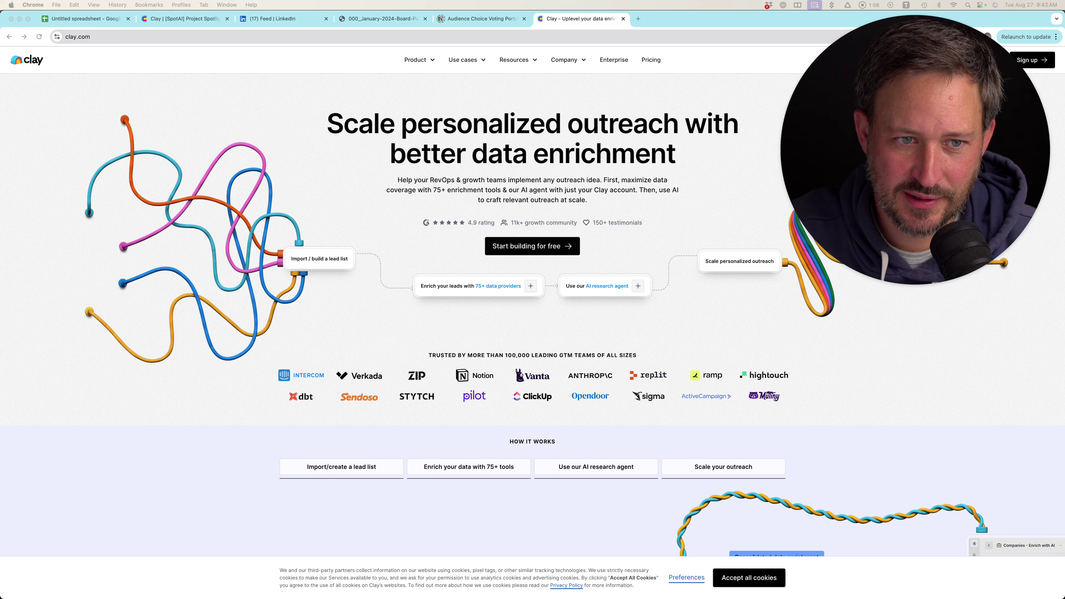
# Force Google Chrome to quit and confirm losing any unsaved changes.
pyautogui.click(227, 5)
pyautogui.press('Escape')
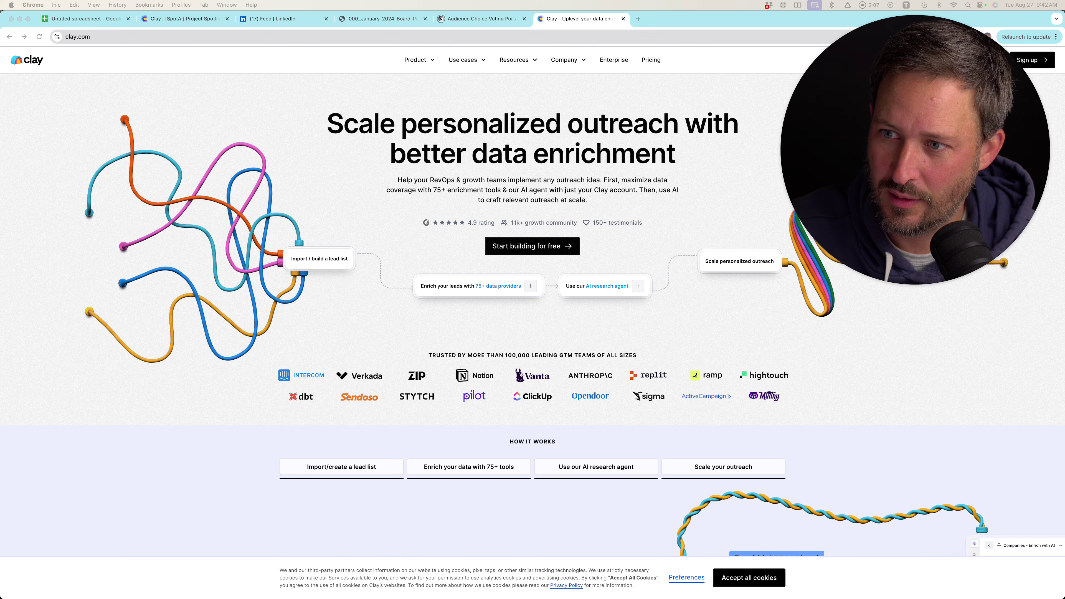
pyautogui.press('super+q')
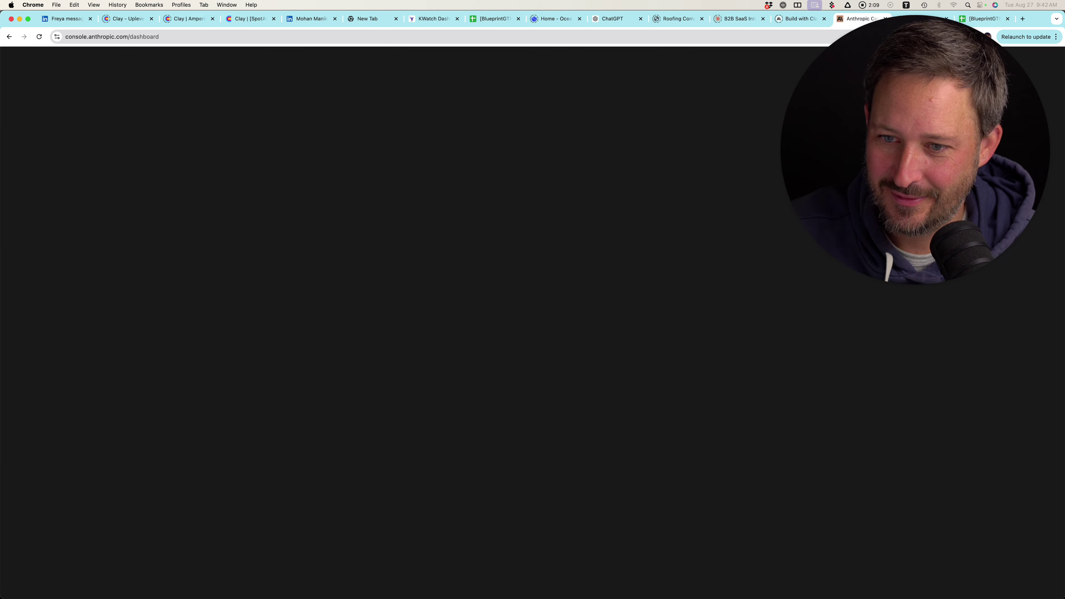
pyautogui.press('Return')
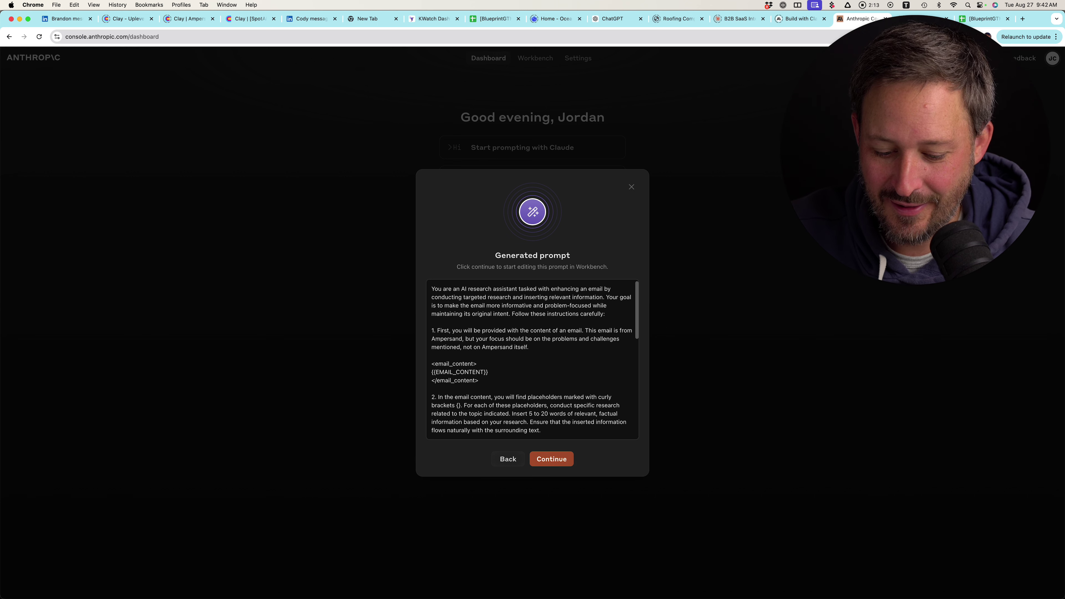
pyautogui.press('XF86AudioMute')
pyautogui.press('super+alt+Escape')
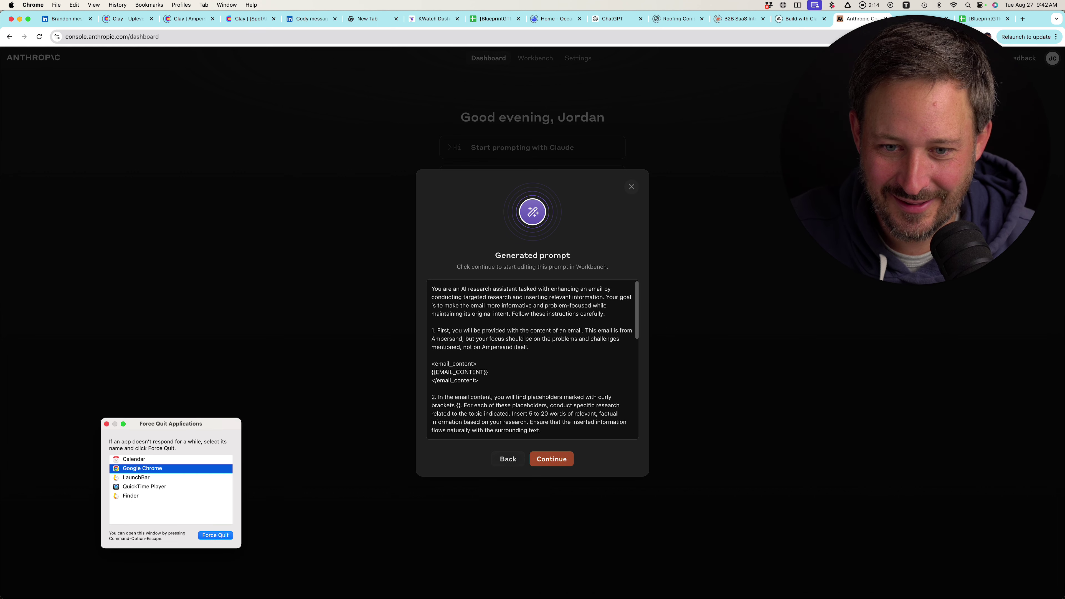
pyautogui.press('Return')
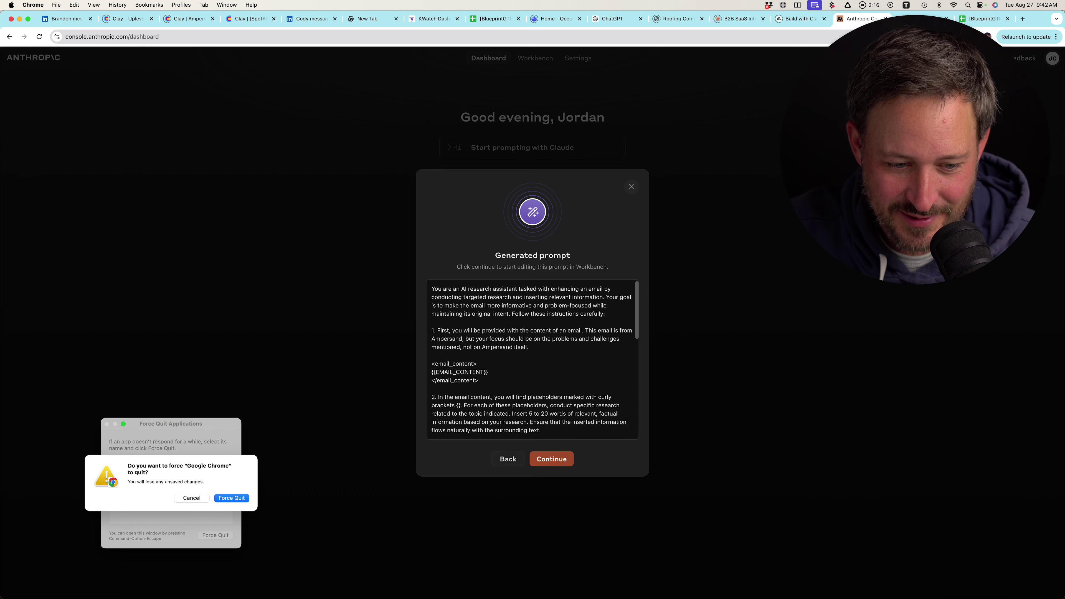
pyautogui.press('Return')
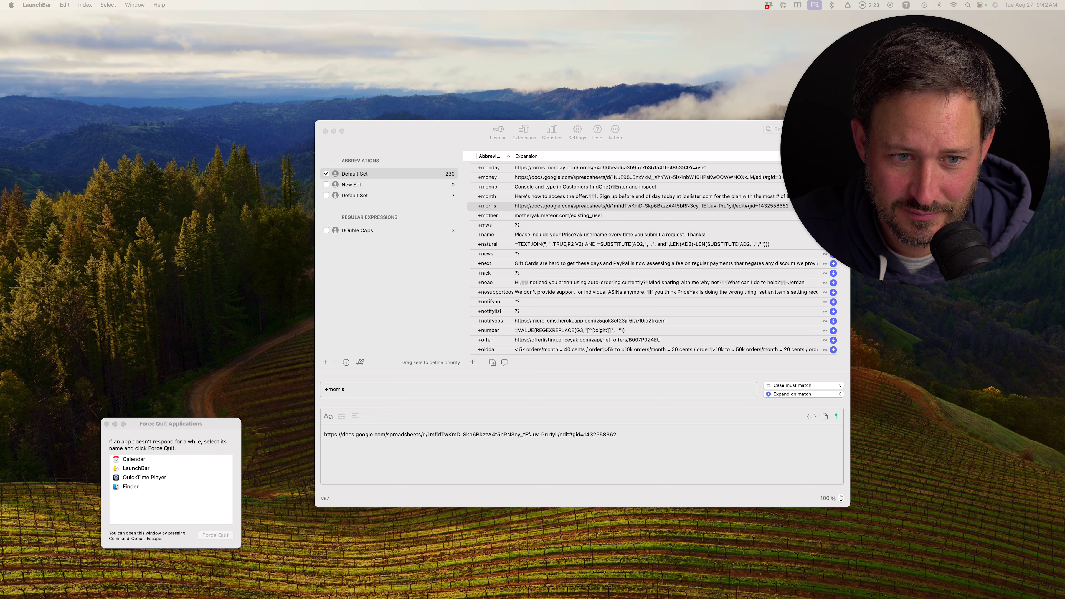
# Close the leftover abbreviations and Force Quit windows, and relaunch Google Chrome with its window filling the screen.
pyautogui.press('super+w')
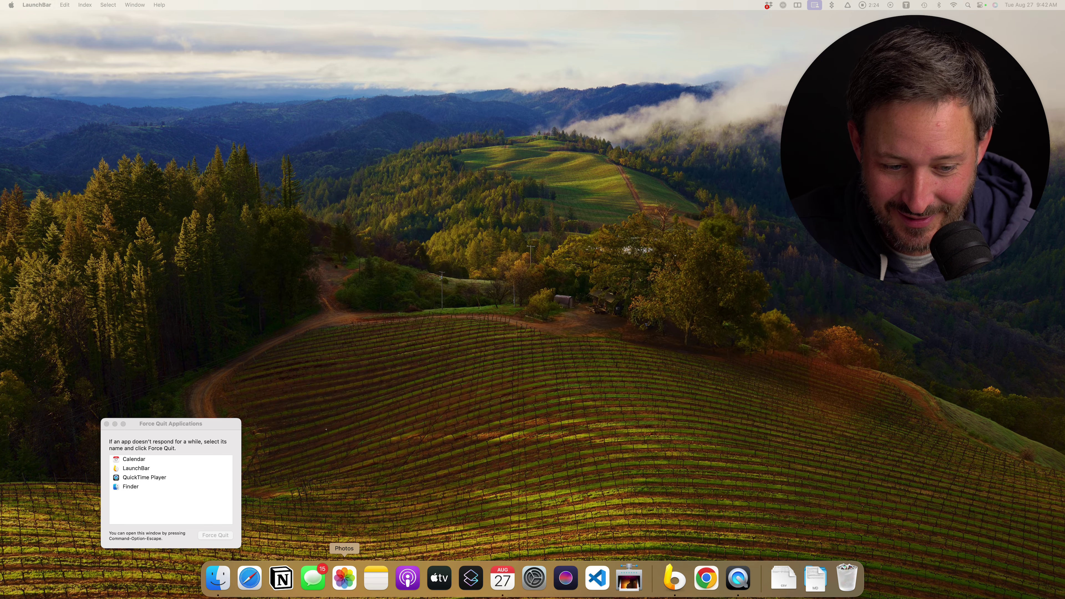
pyautogui.click(706, 577)
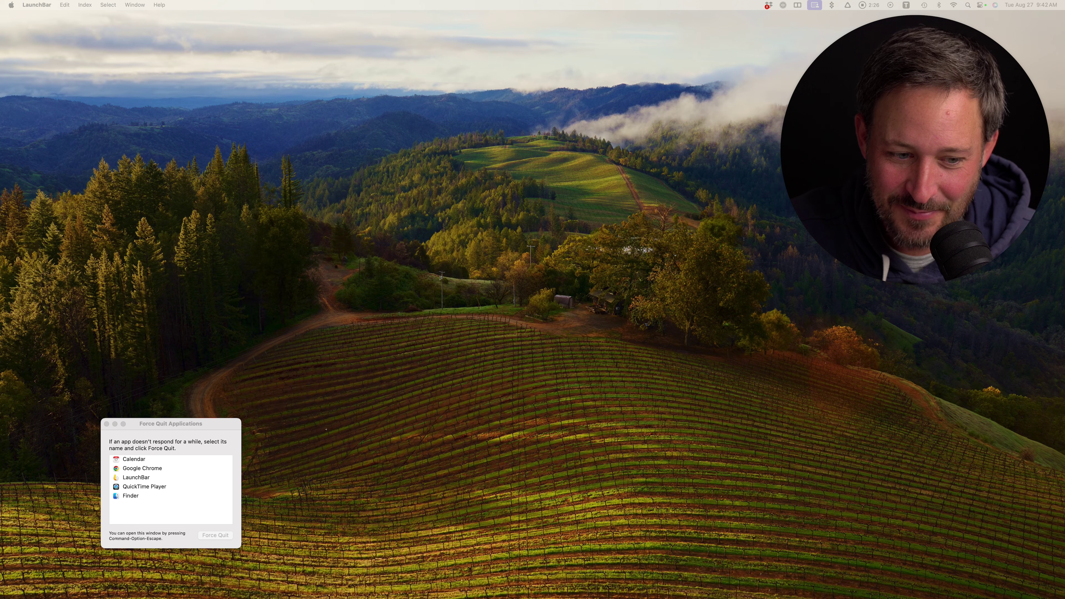
pyautogui.press('super+w')
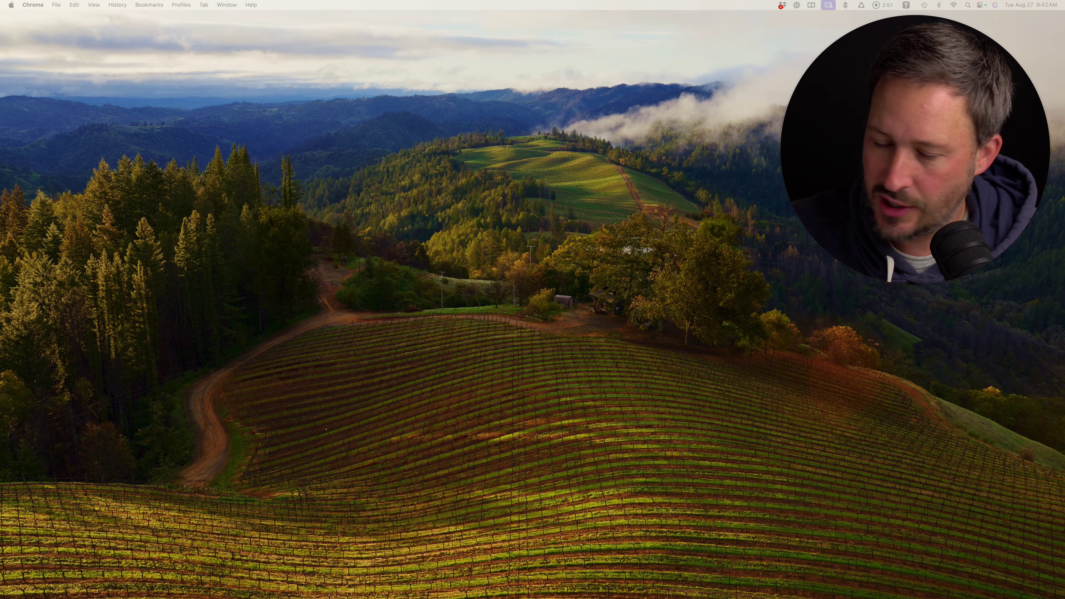
pyautogui.press('F11')
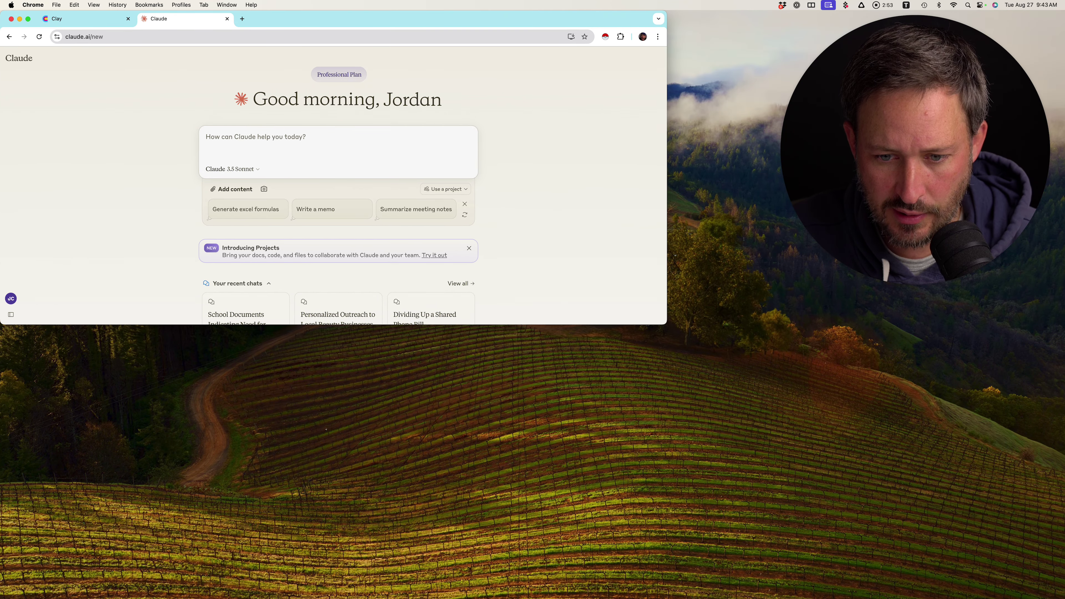
pyautogui.hotkey('ctrl', 'alt', 'Return')
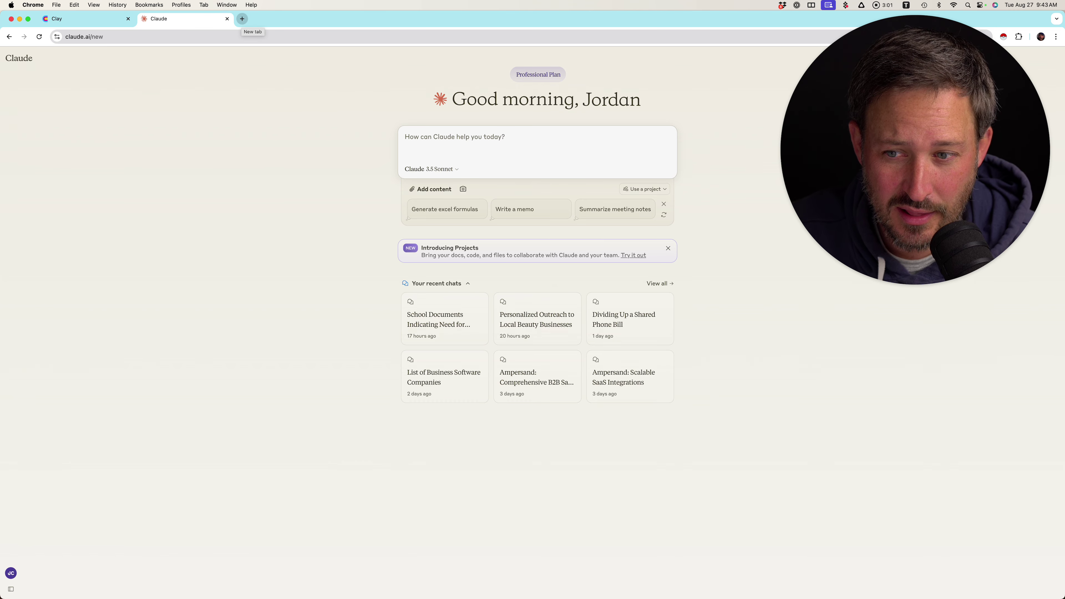
# Search for "anthropic console" in a new tab and open the prompt generator on the Anthropic Console dashboard.
pyautogui.write('clau')
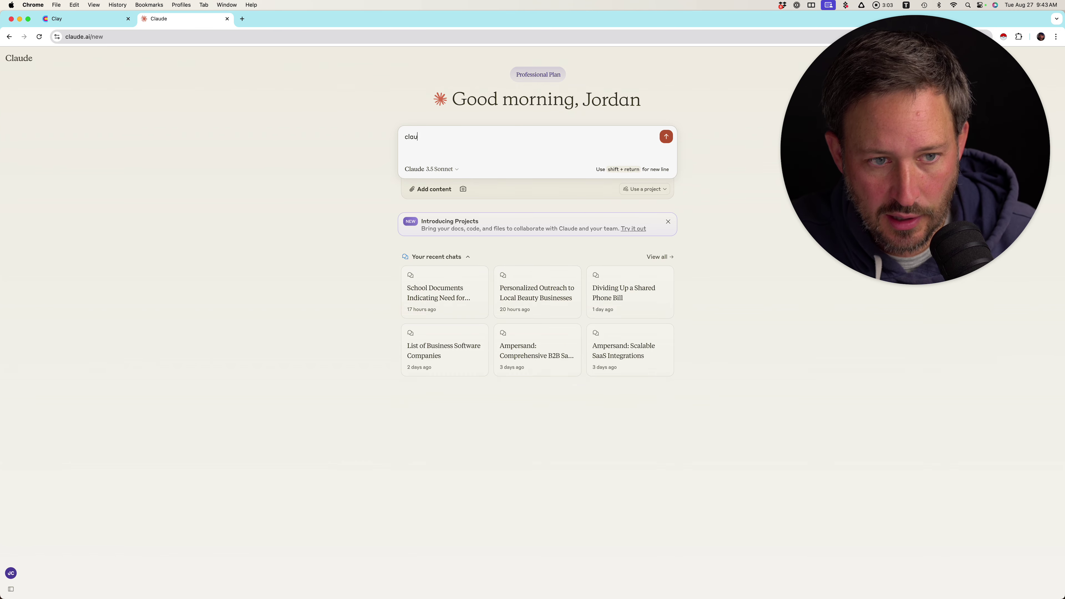
pyautogui.press('super+a')
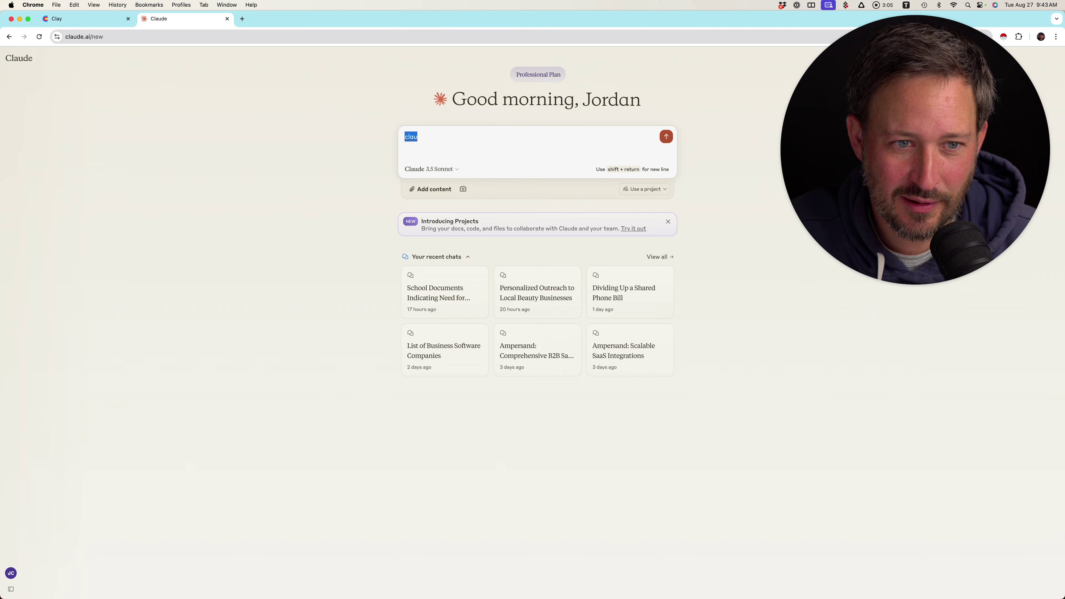
pyautogui.press('super+t')
pyautogui.write('ANTHROPIC CONSOLE')
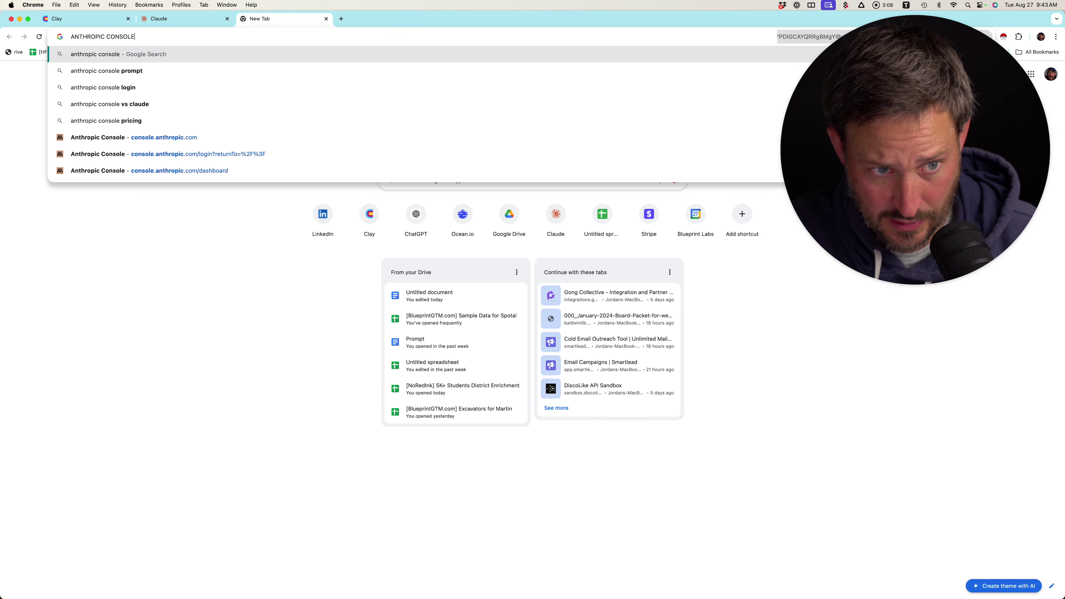
pyautogui.press('Return')
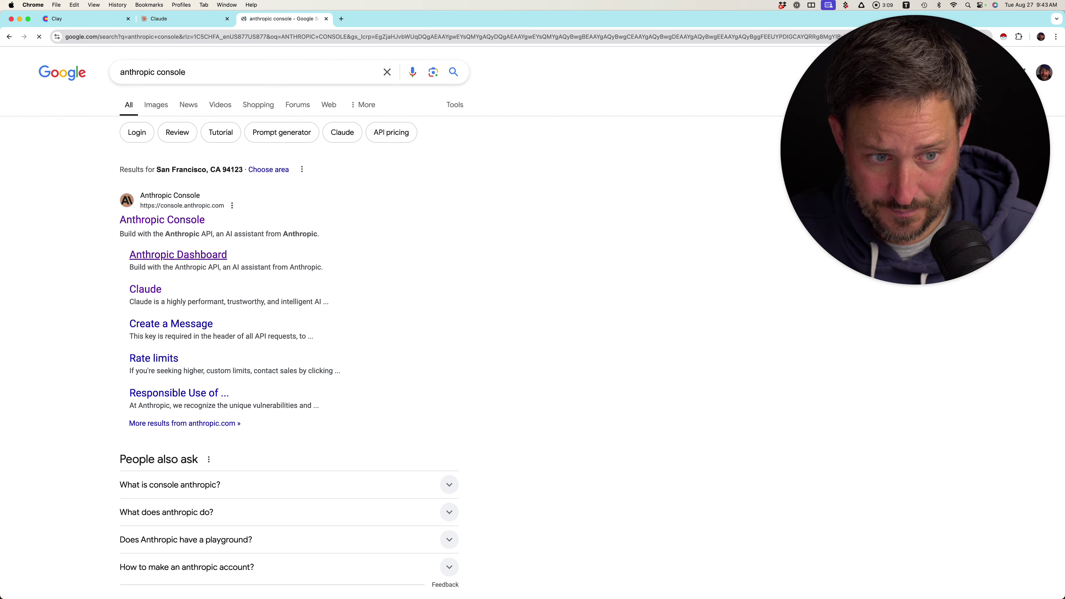
pyautogui.click(162, 219)
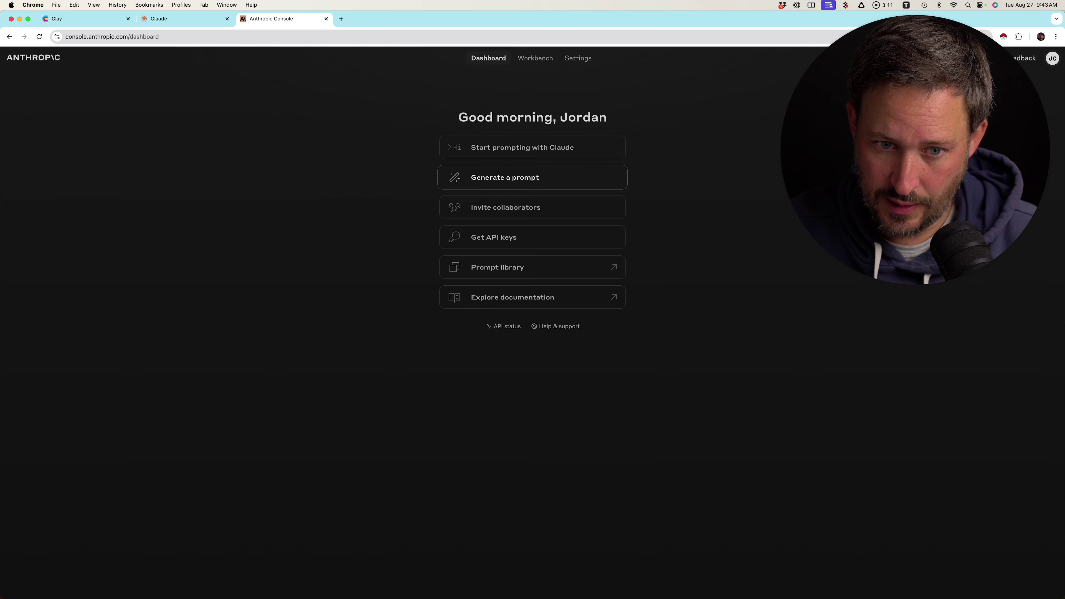
pyautogui.click(504, 177)
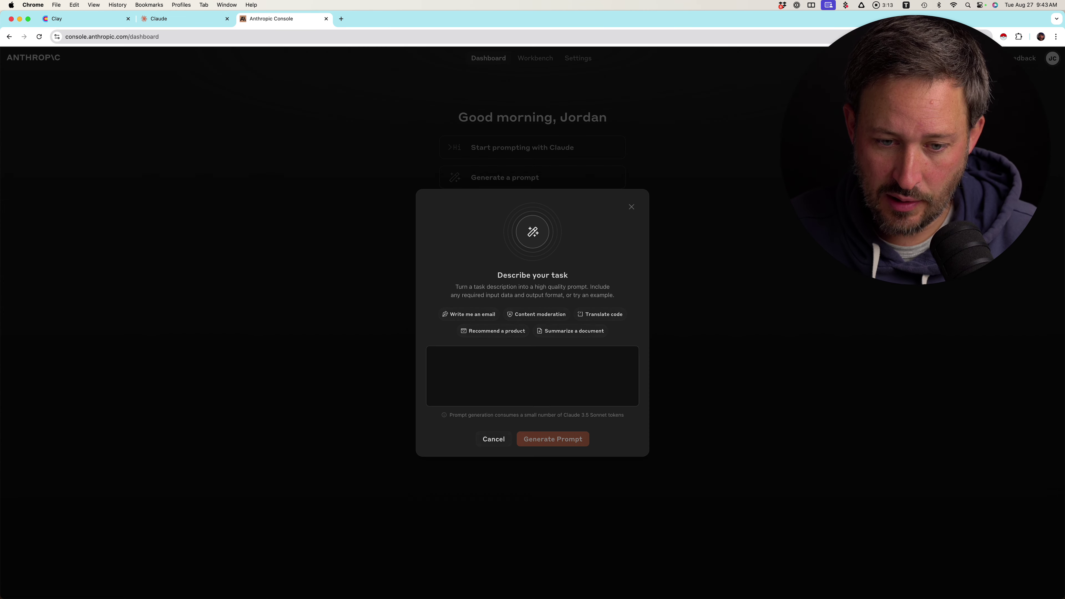
# Return to the Claude chat and clear the stray text "clau" from its message box.
pyautogui.click(184, 19)
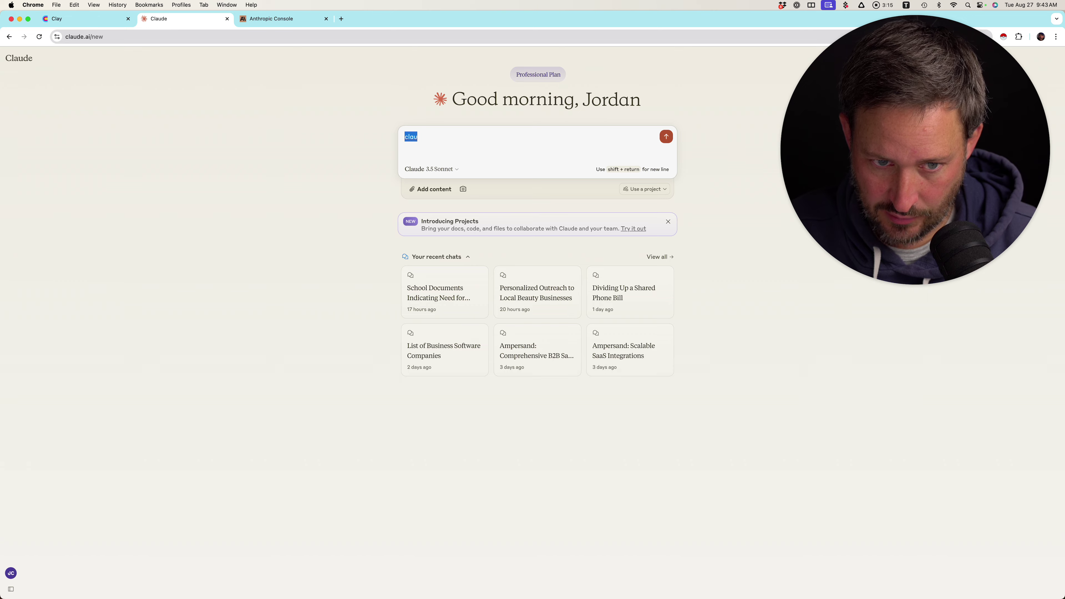
pyautogui.press('Right')
pyautogui.press('BackSpace')
pyautogui.press('BackSpace')
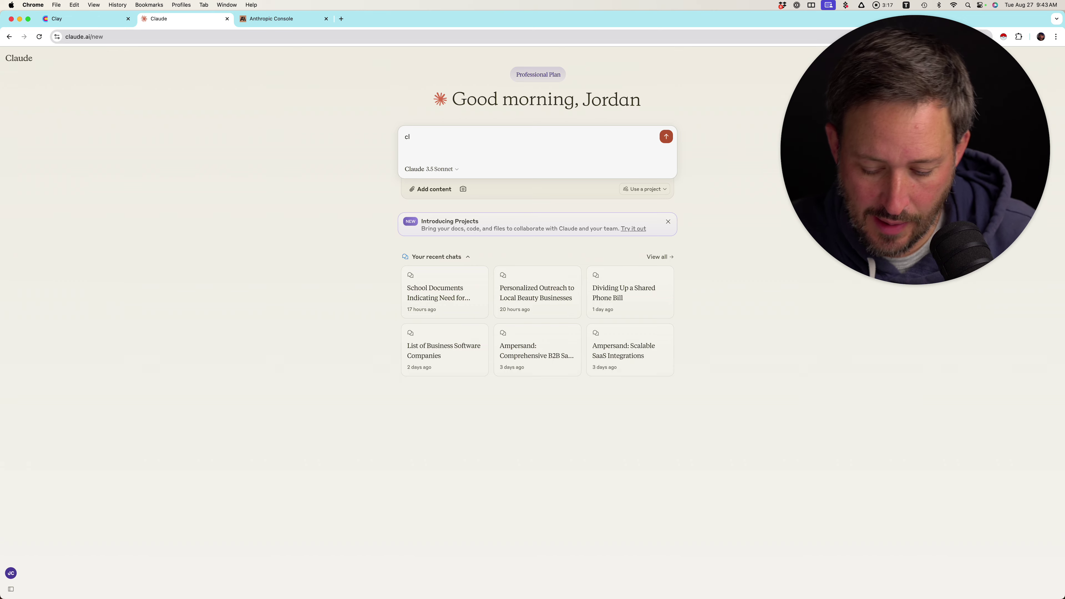
pyautogui.press('BackSpace')
pyautogui.press('BackSpace')
# Open the superwhisper website in a new browser tab.
pyautogui.press('super+t')
pyautogui.write('s')
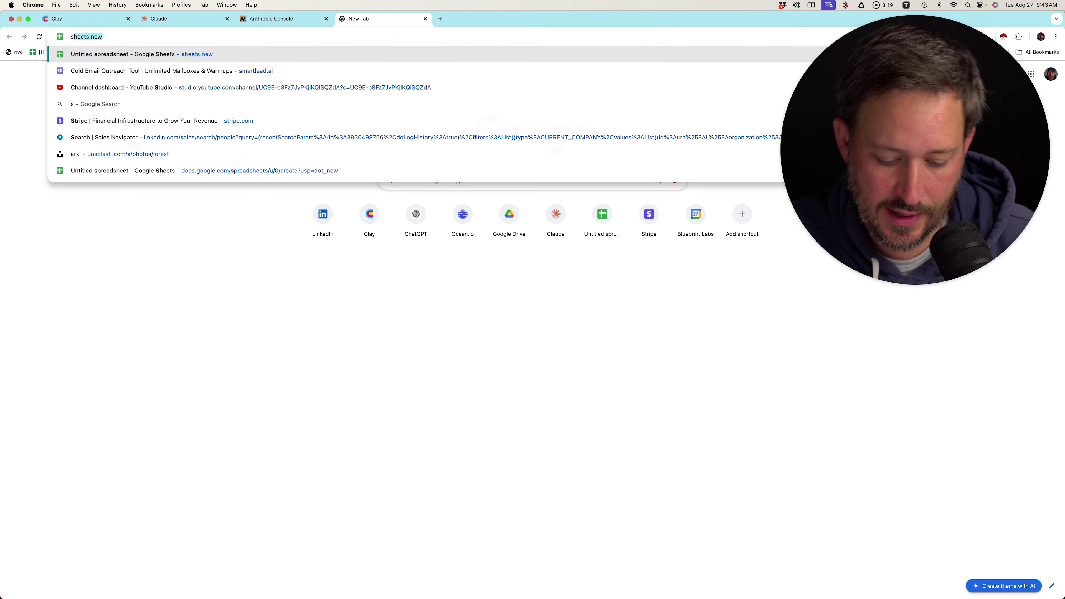
pyautogui.write('up')
pyautogui.press('Return')
# Dictate and send Claude a request for a prompt that turns security camera project research into emails without sign-offs, separated by semicolons.
pyautogui.click(285, 19)
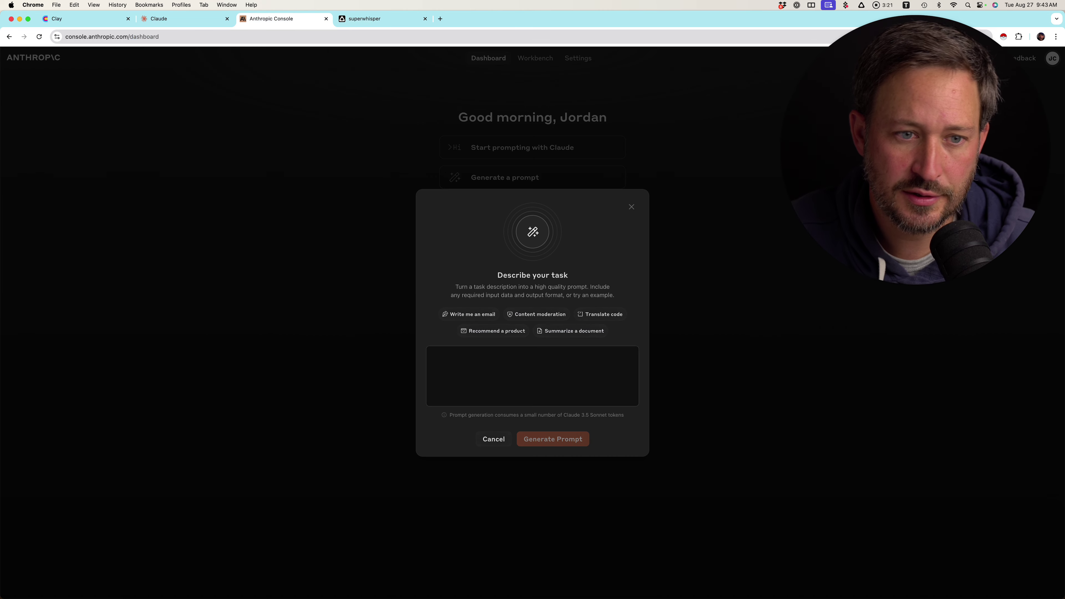
pyautogui.click(184, 19)
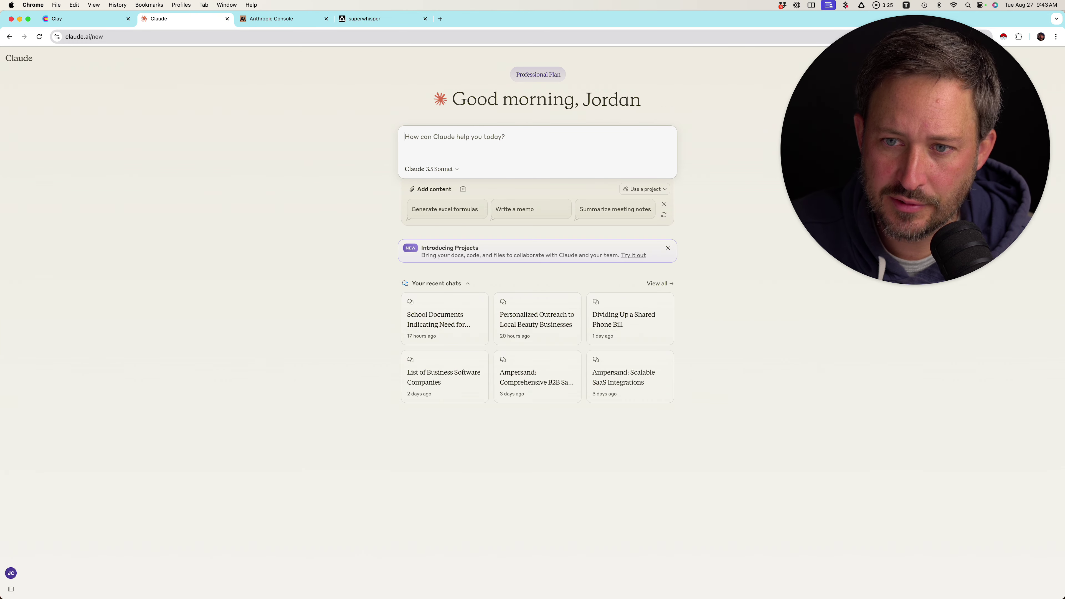
pyautogui.hotkey('ctrl', 'space')
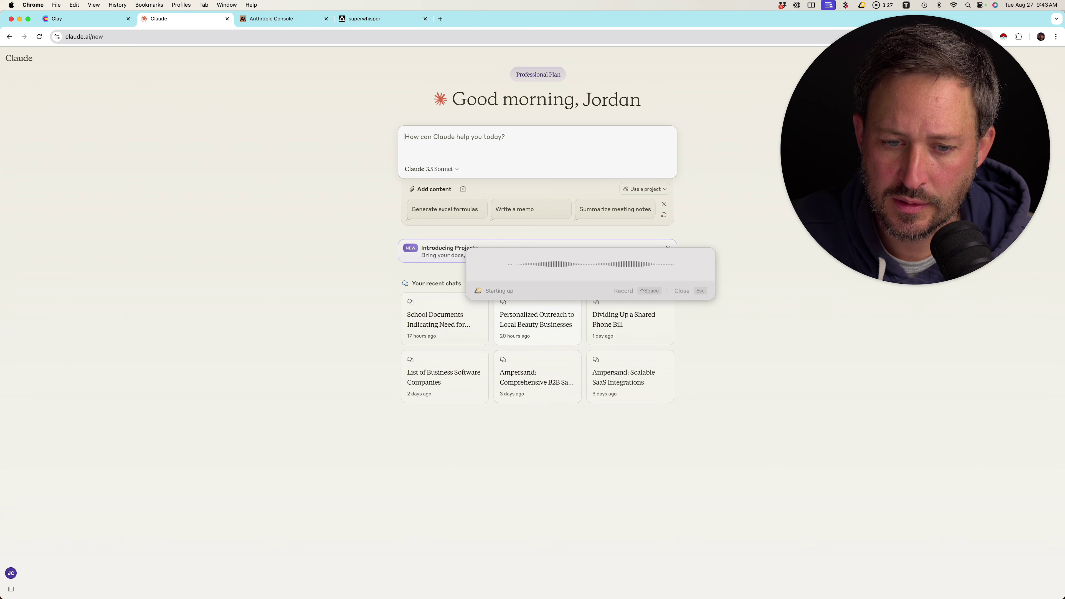
pyautogui.moveTo(444, 57); pyautogui.dragTo(361, 86)
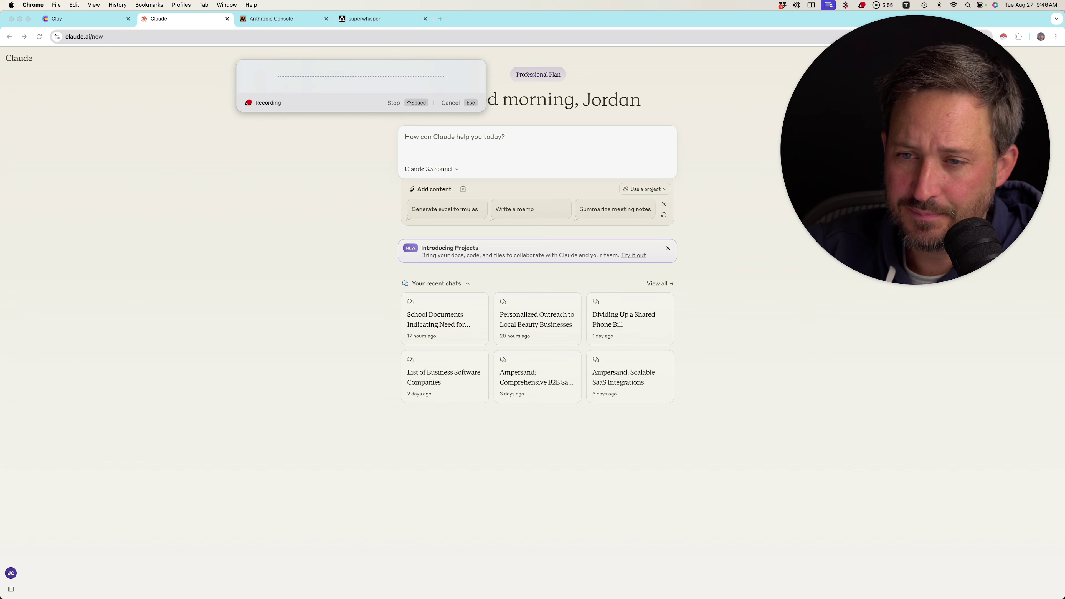
pyautogui.hotkey('ctrl', 'space')
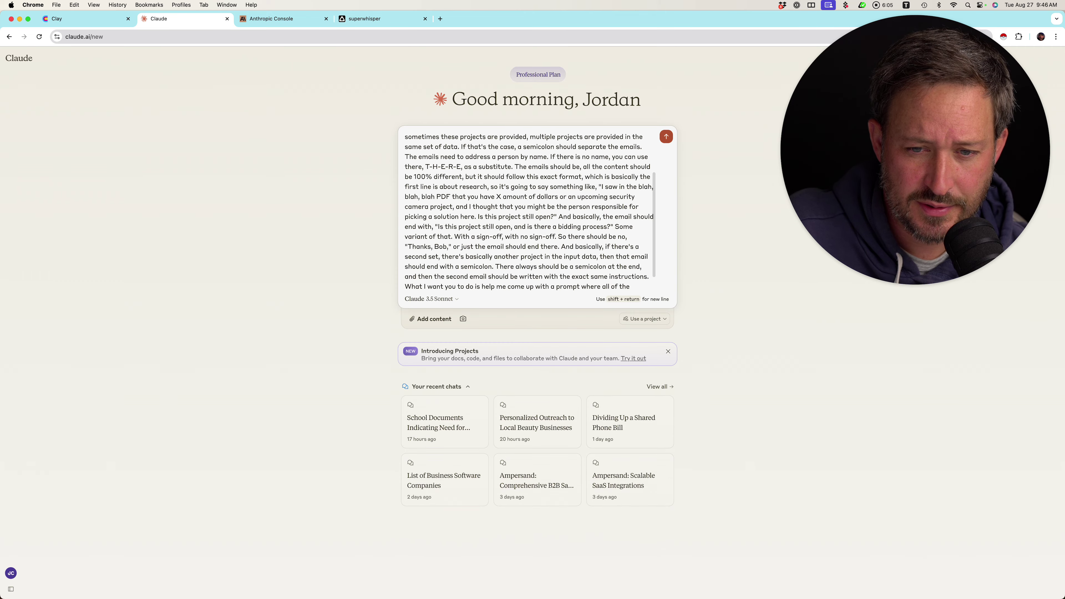
pyautogui.press('Return')
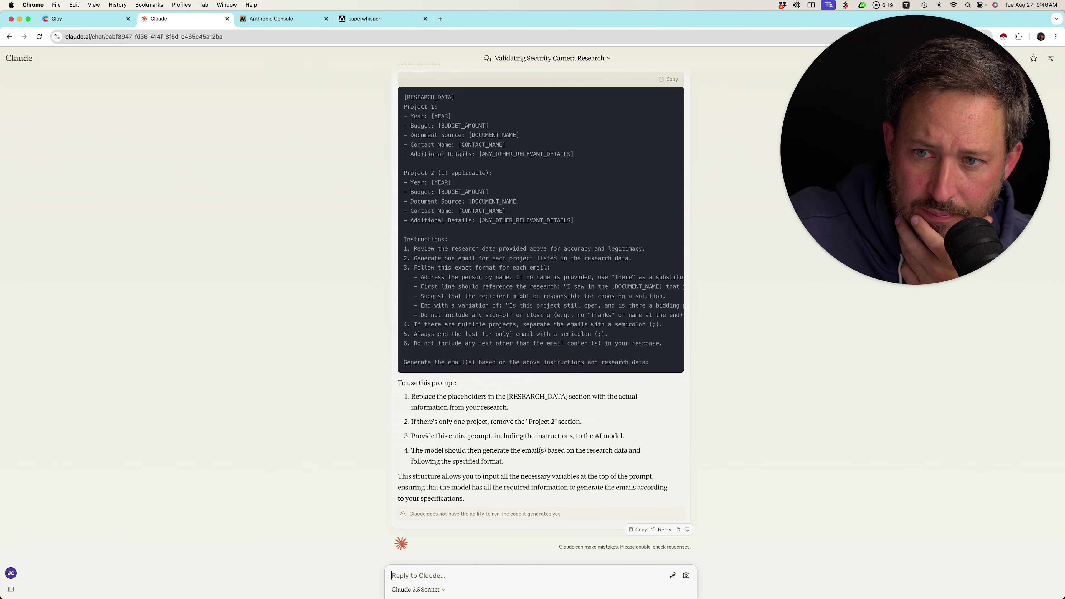
# Dictate and send Claude a request to revise the prompt for emotional resonance, flexible input and project differentiation, with example output and a critique.
pyautogui.hotkey('ctrl', 'space')
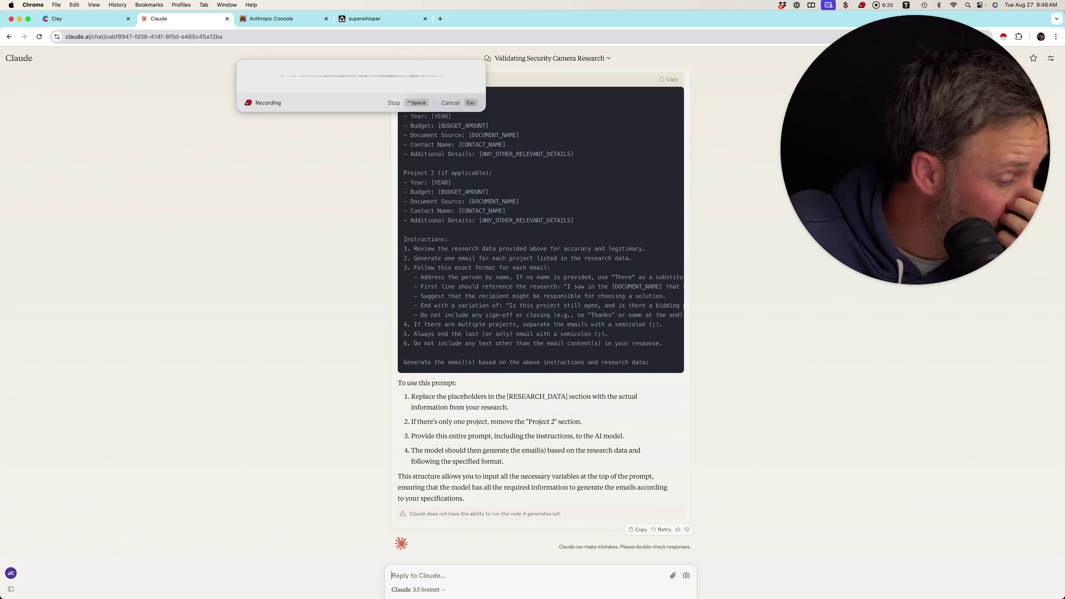
pyautogui.scroll(3, 541, 335)
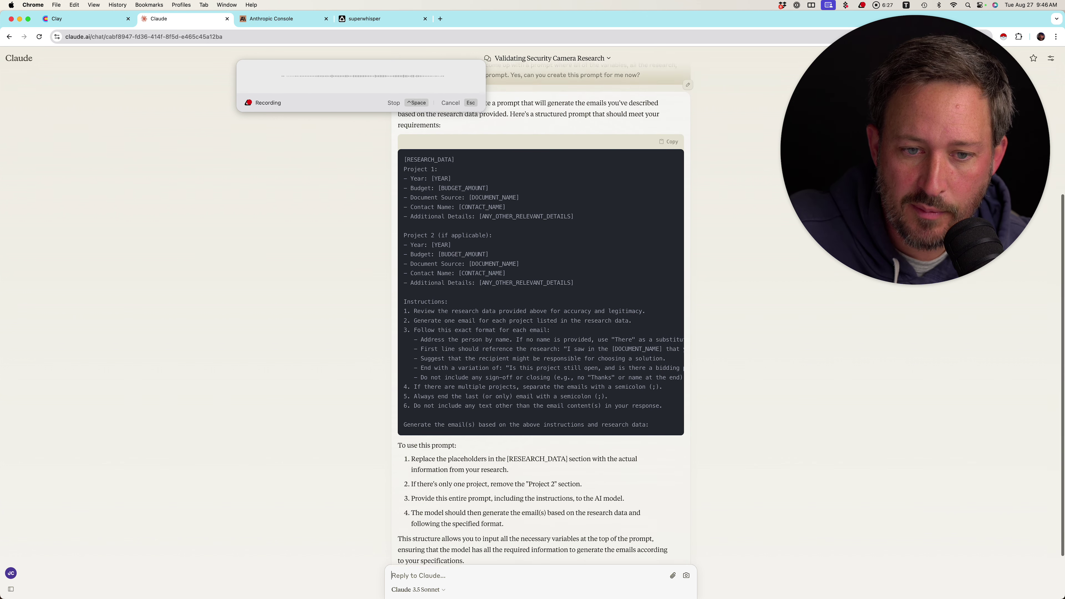
pyautogui.scroll(1, 541, 294)
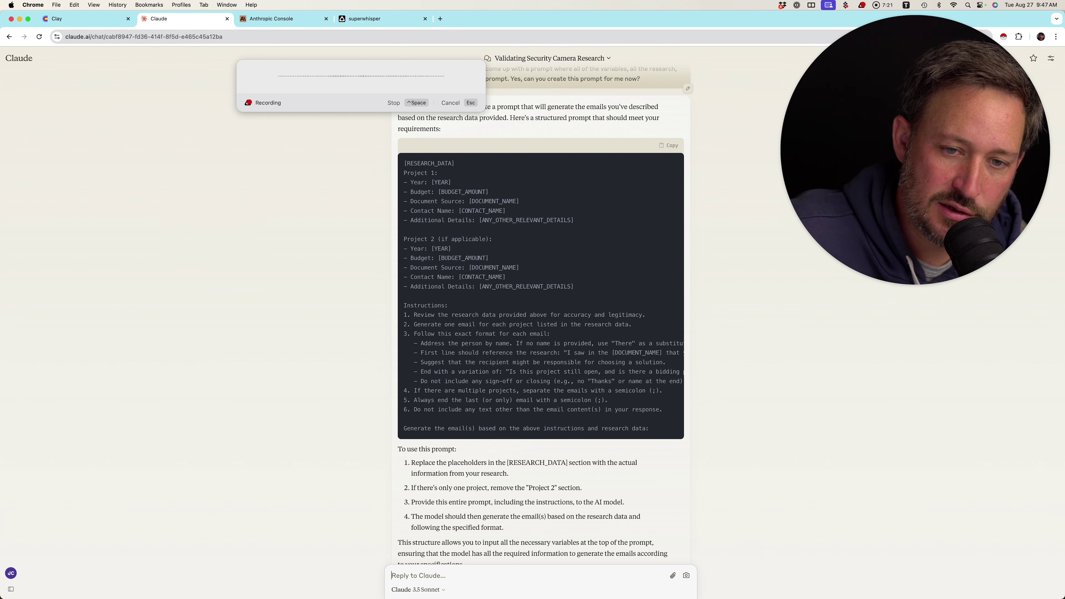
pyautogui.hotkey('ctrl', 'space')
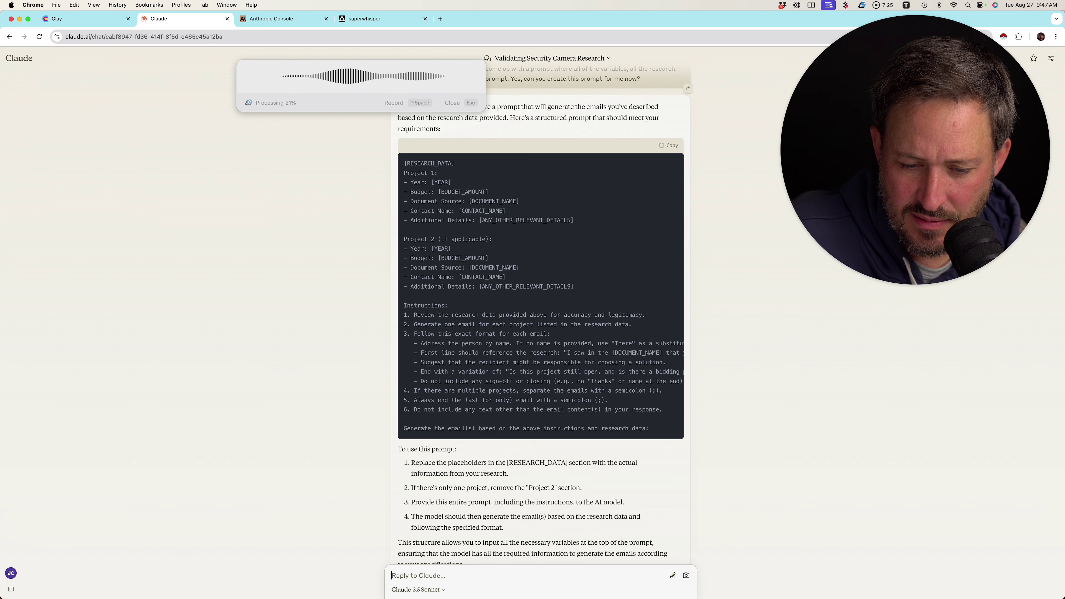
pyautogui.press('Return')
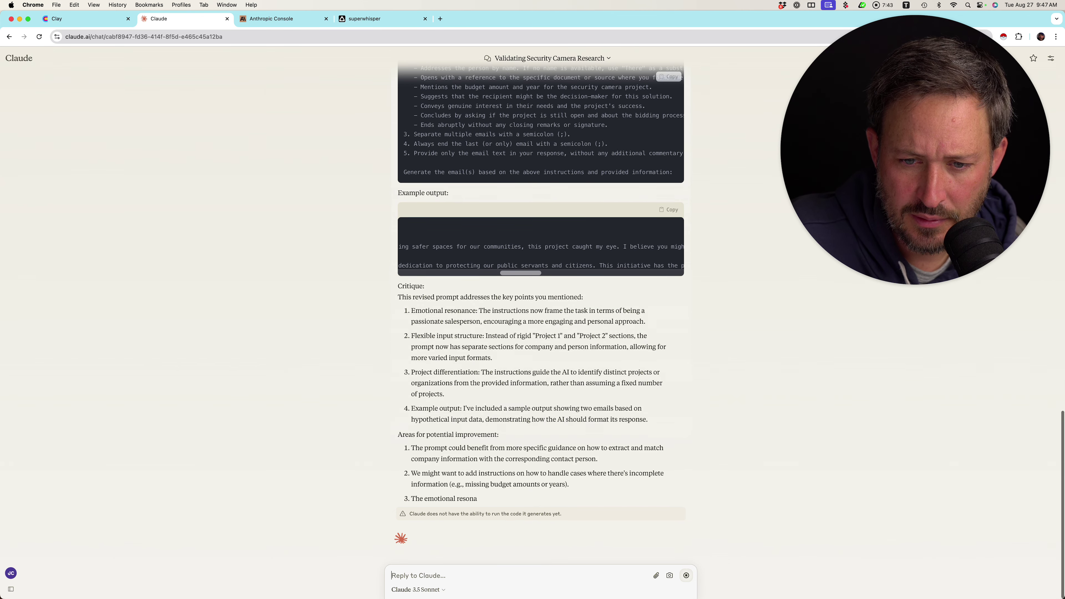
# Reopen the "Validating Security Camera Research" chat from the recent chats.
pyautogui.hscroll(-10, 541, 210)
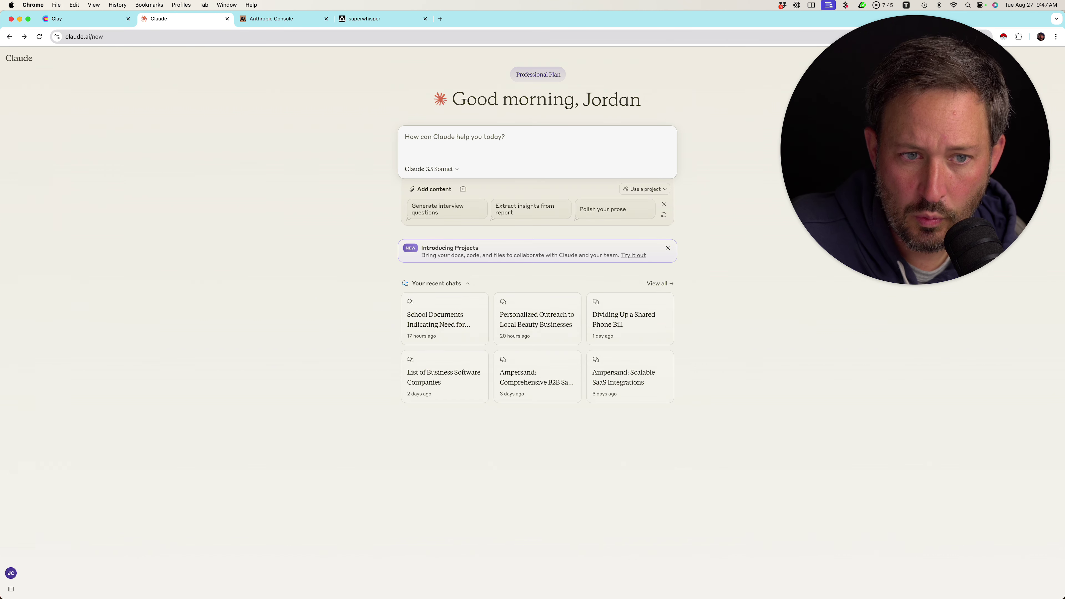
pyautogui.moveTo(12, 126)
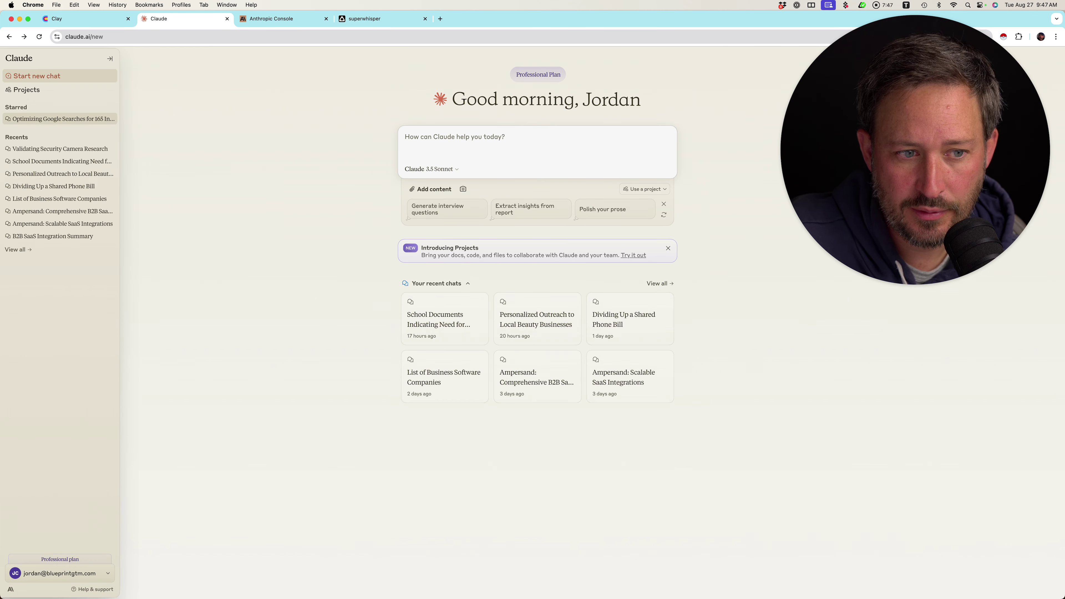
pyautogui.press('super+r')
pyautogui.moveTo(25, 78)
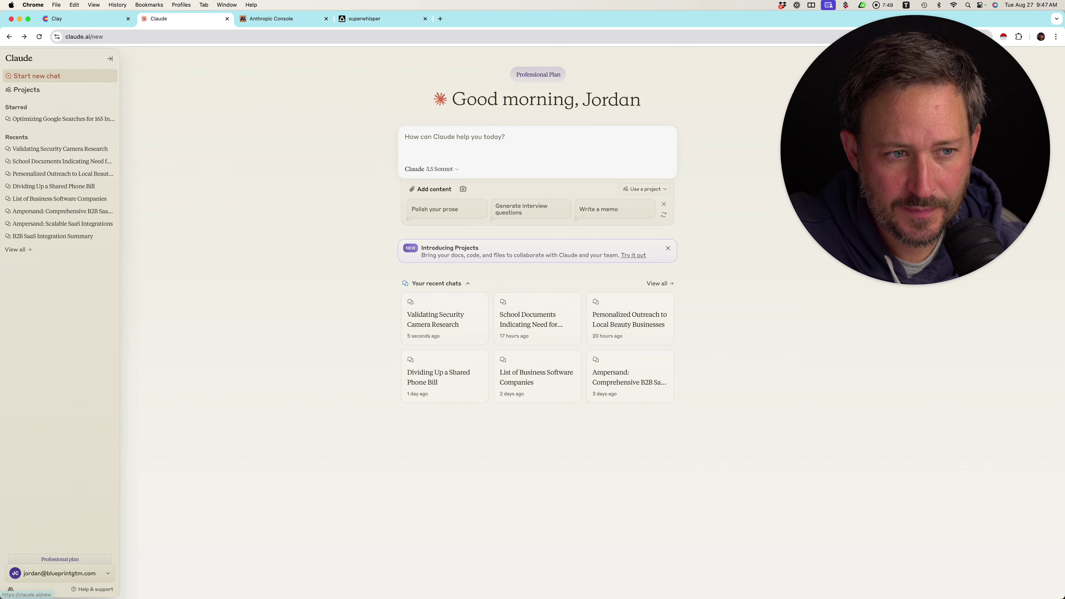
pyautogui.click(63, 119)
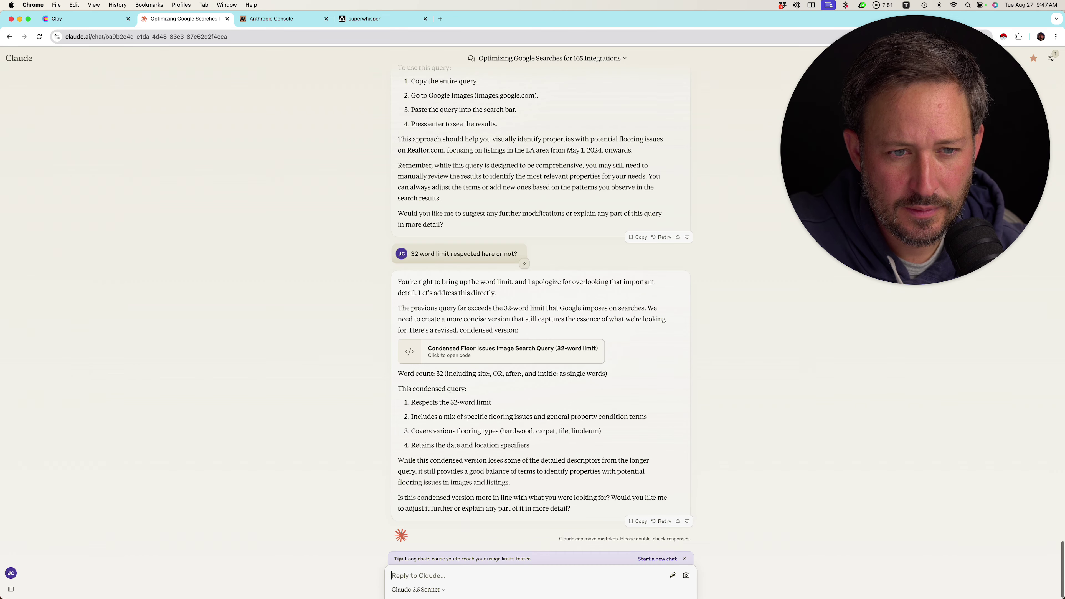
pyautogui.moveTo(42, 89)
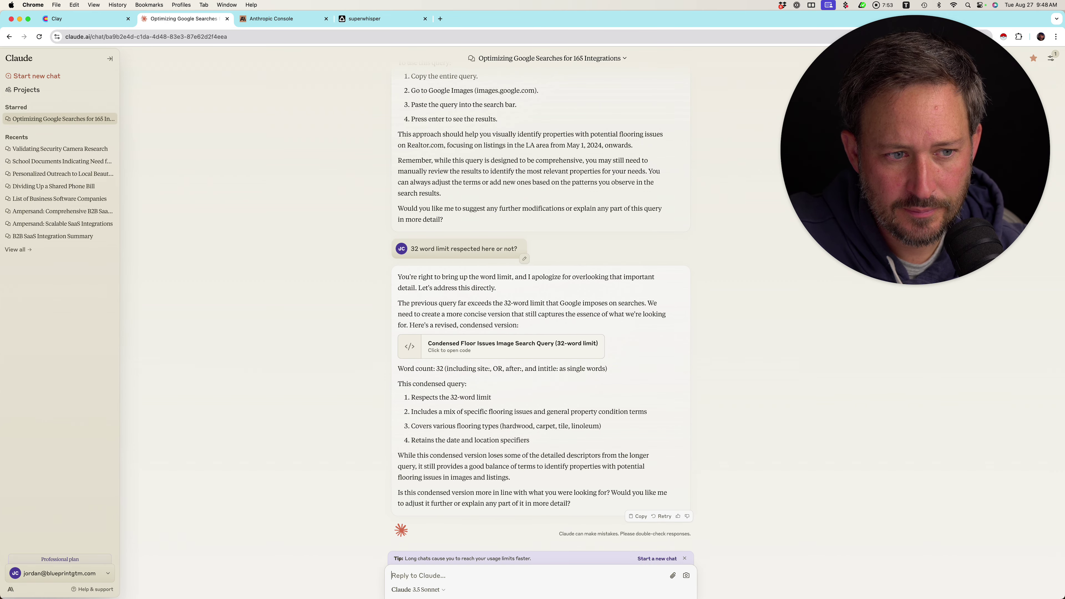
pyautogui.click(37, 76)
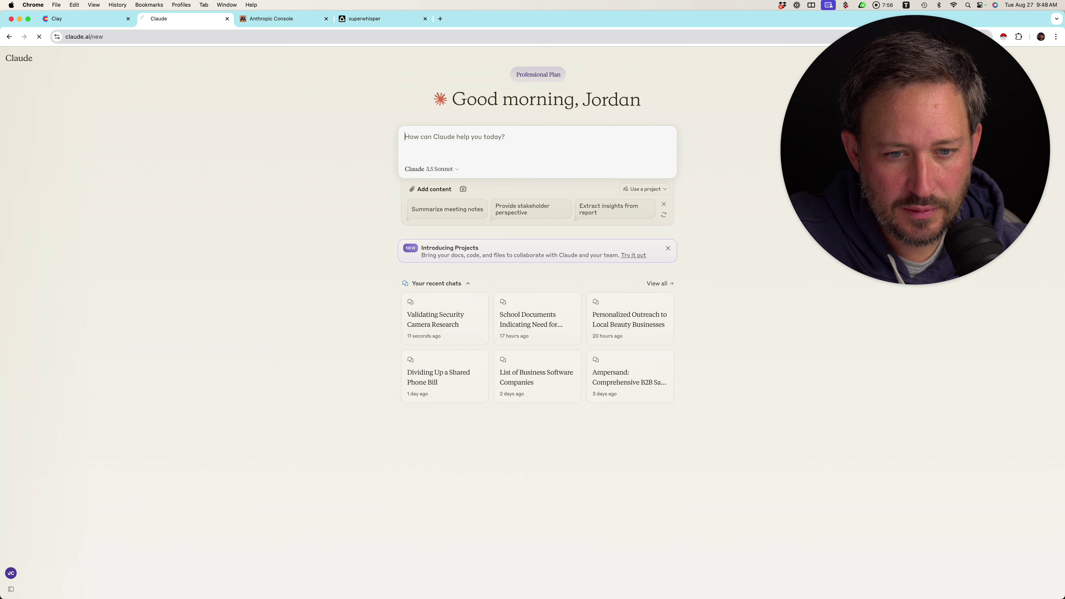
pyautogui.moveTo(4, 336)
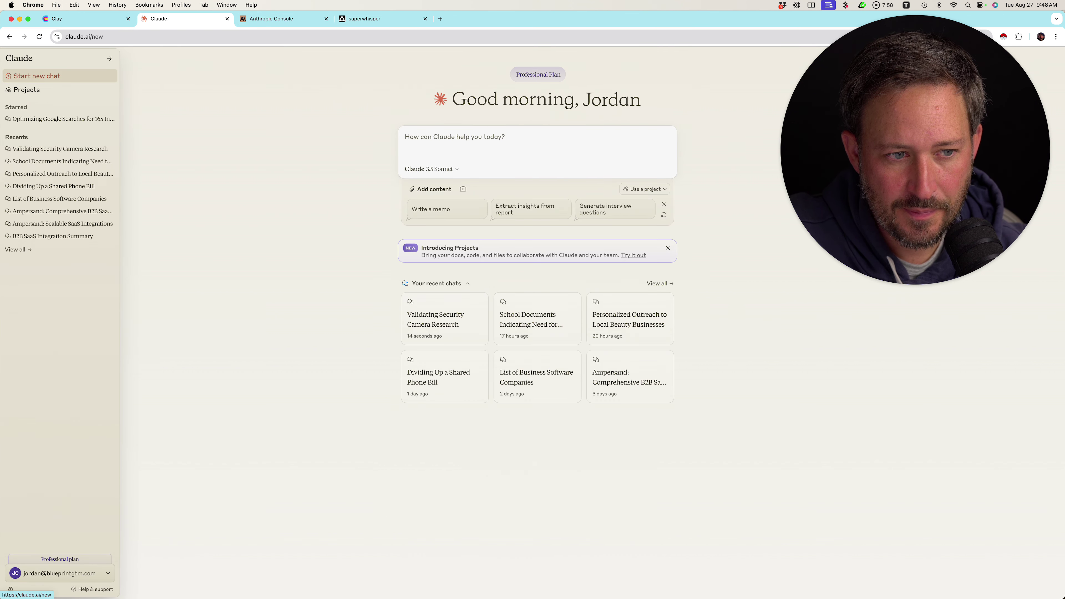
pyautogui.click(59, 149)
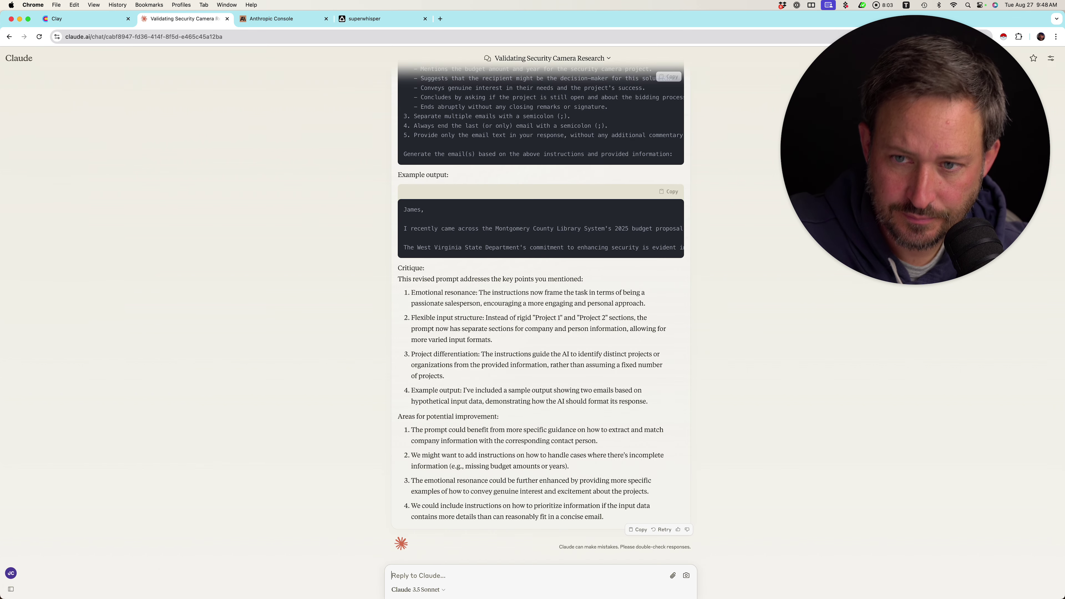
# Dictate a reply calling the email deranged and long and asking for a super short one in this format, and remove the trailing "oh wait, hold on".
pyautogui.hotkey('ctrl', 'space')
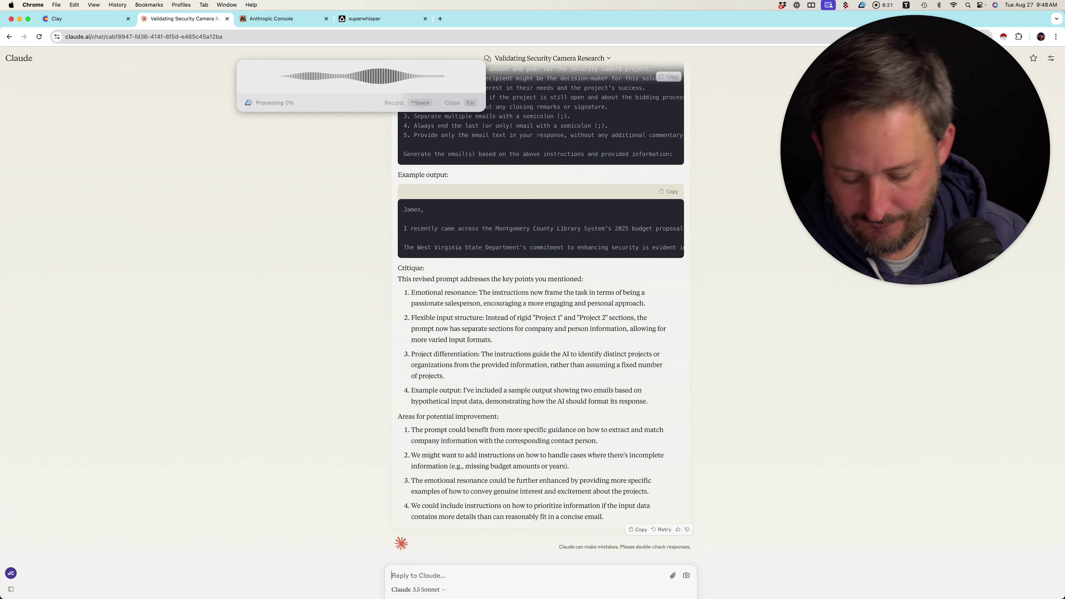
pyautogui.hotkey('ctrl', 'space')
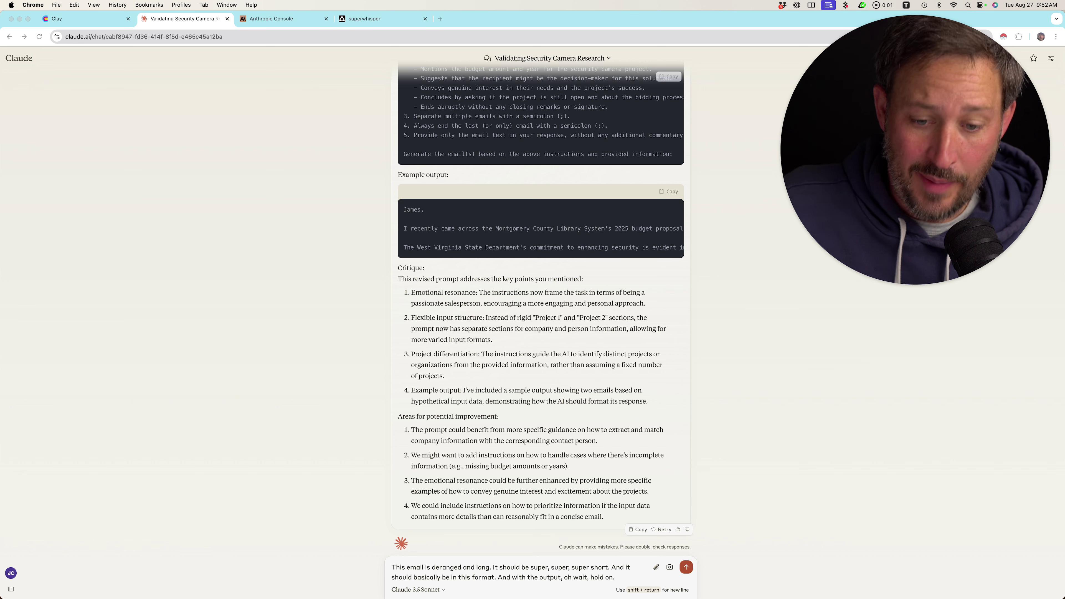
pyautogui.press('super+Tab')
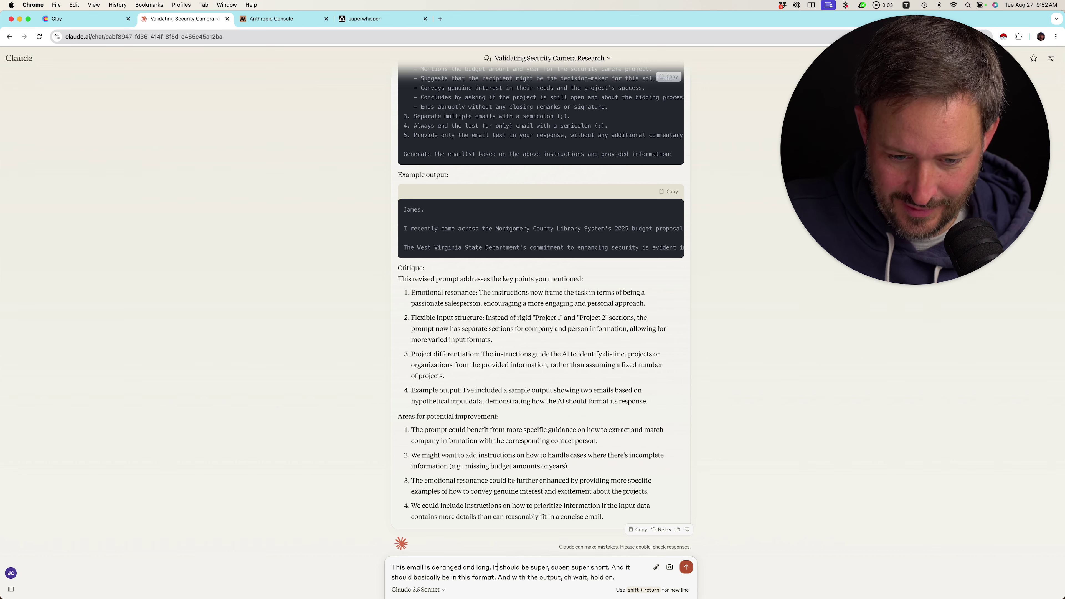
pyautogui.press('BackSpace')
pyautogui.press('BackSpace')
pyautogui.press('BackSpace')
pyautogui.press('BackSpace')
pyautogui.press('BackSpace')
pyautogui.press('BackSpace')
pyautogui.press('BackSpace')
pyautogui.press('BackSpace')
pyautogui.press('BackSpace')
pyautogui.press('BackSpace')
pyautogui.press('BackSpace')
pyautogui.press('BackSpace')
pyautogui.press('BackSpace')
pyautogui.press('BackSpace')
pyautogui.press('BackSpace')
pyautogui.press('BackSpace')
pyautogui.press('BackSpace')
pyautogui.press('BackSpace')
pyautogui.press('BackSpace')
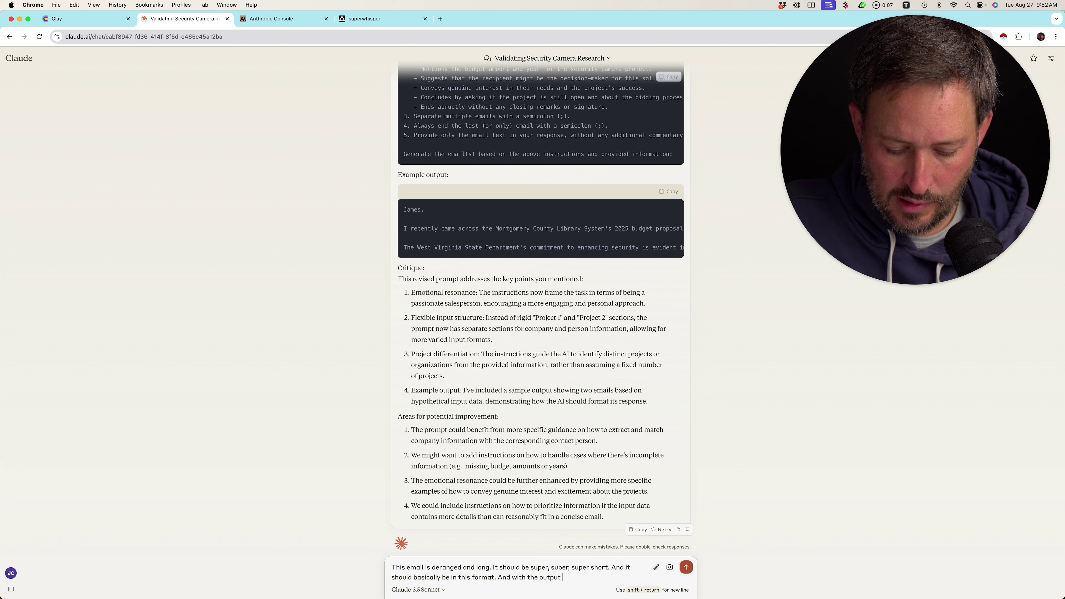
pyautogui.write('like this')
pyautogui.hotkey('shift', 'Return')
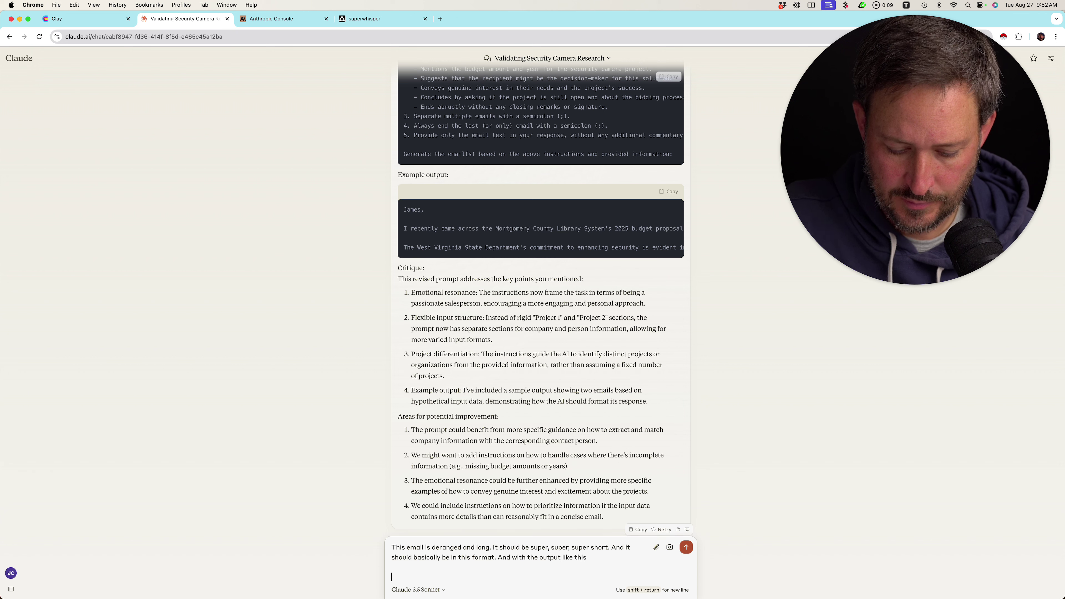
pyautogui.write('{{greetin')
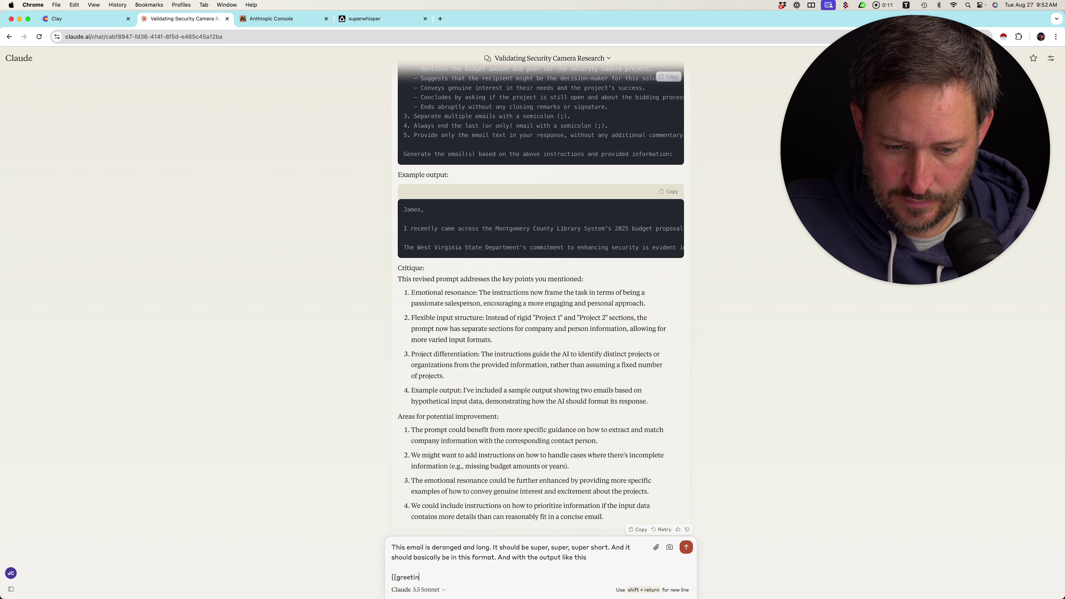
pyautogui.write('g')
pyautogui.press('BackSpace')
pyautogui.press('BackSpace')
pyautogui.press('BackSpace')
pyautogui.press('BackSpace')
pyautogui.press('BackSpace')
pyautogui.press('BackSpace')
pyautogui.press('BackSpace')
pyautogui.press('BackSpace')
pyautogui.press('BackSpace')
pyautogui.press('BackSpace')
pyautogui.press('BackSpace')
pyautogui.press('BackSpace')
pyautogui.press('BackSpace')
pyautogui.press('BackSpace')
pyautogui.press('BackSpace')
pyautogui.press('BackSpace')
pyautogui.press('BackSpace')
pyautogui.press('BackSpace')
pyautogui.press('BackSpace')
pyautogui.press('BackSpace')
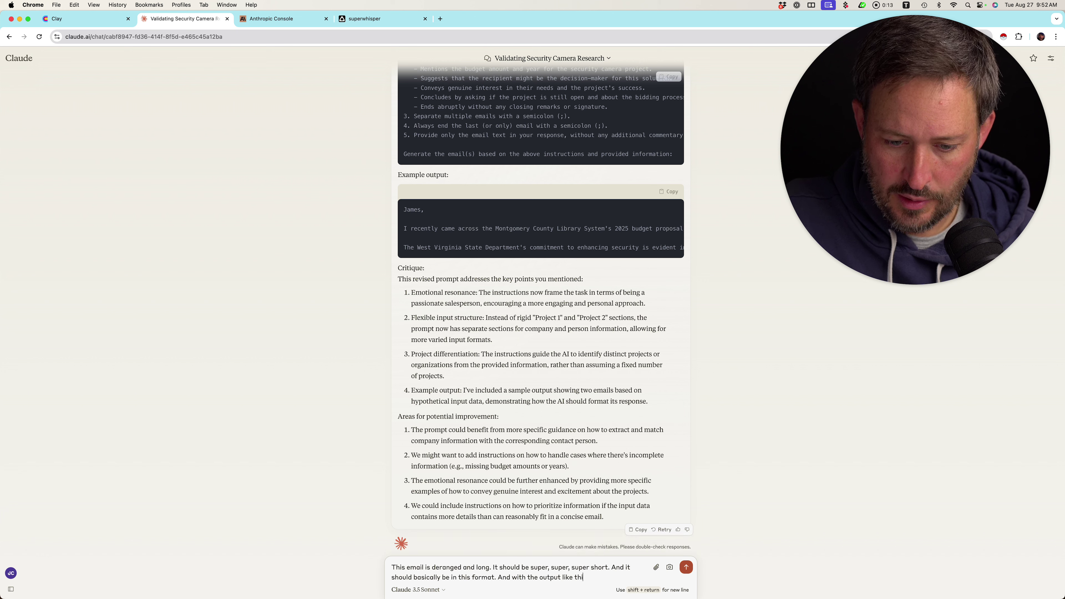
# End the reply's opening paragraph with "And with NO greeting (eg.. no hi {{name}})".
pyautogui.write('ith n')
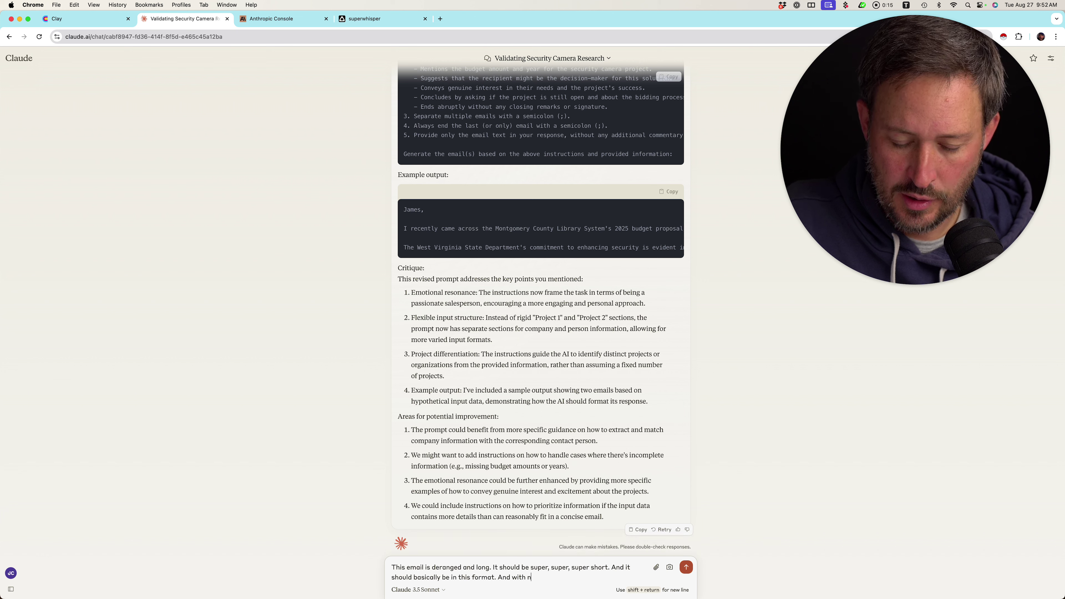
pyautogui.write('O')
pyautogui.press('BackSpace')
pyautogui.press('BackSpace')
pyautogui.write('NO grr')
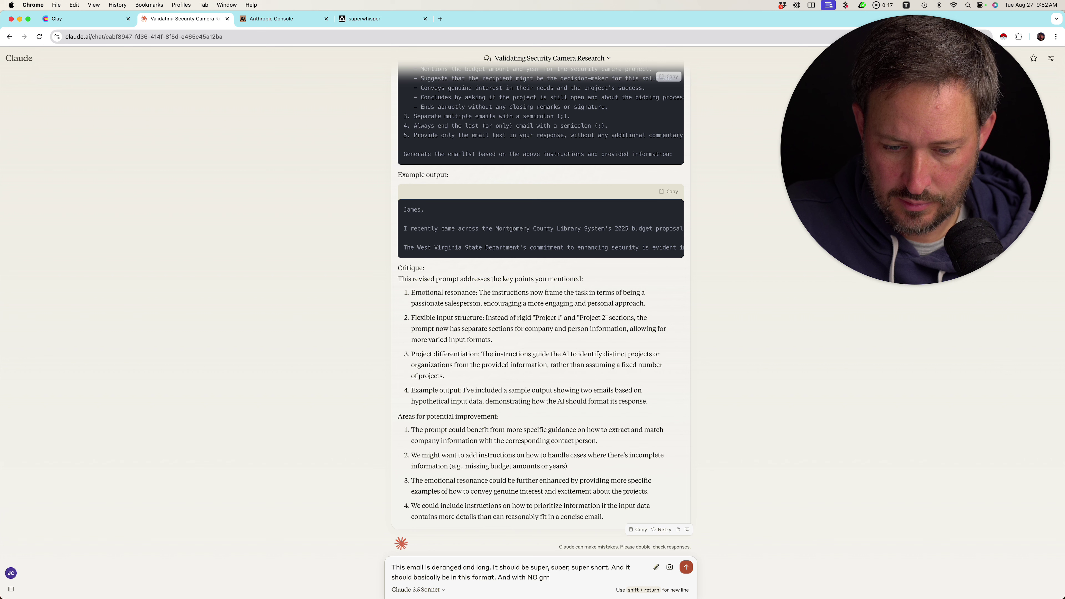
pyautogui.press('BackSpace')
pyautogui.write('eeting (e')
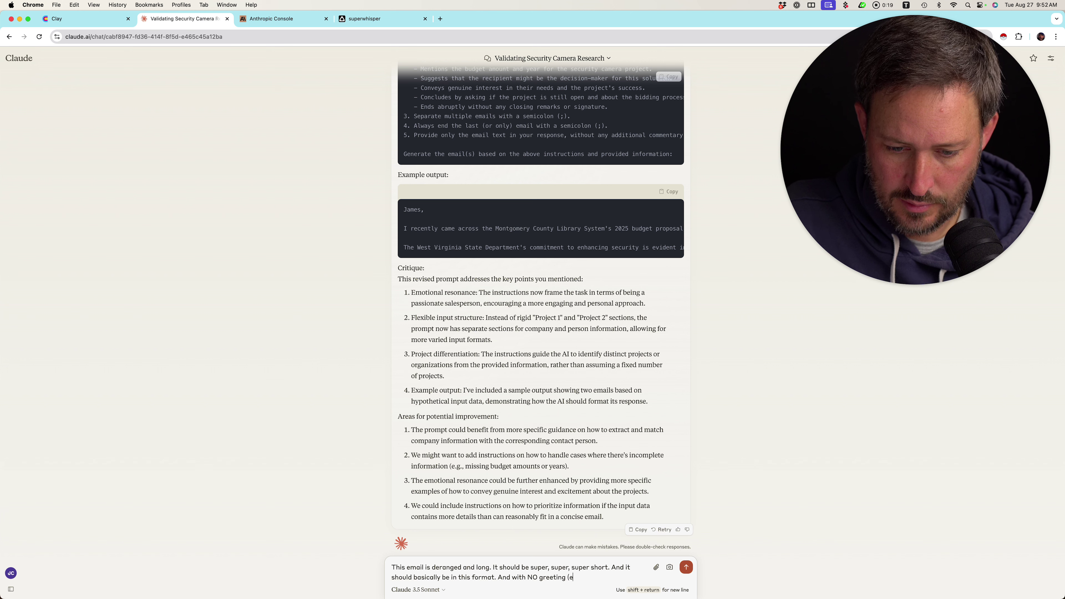
pyautogui.write('g.. no hi')
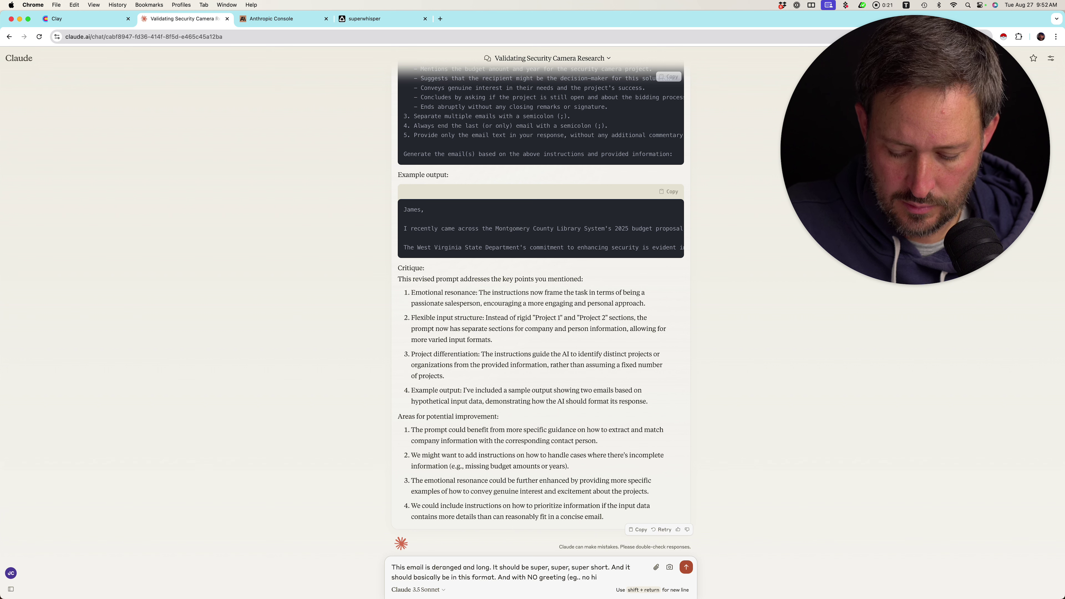
pyautogui.write(' {{name')
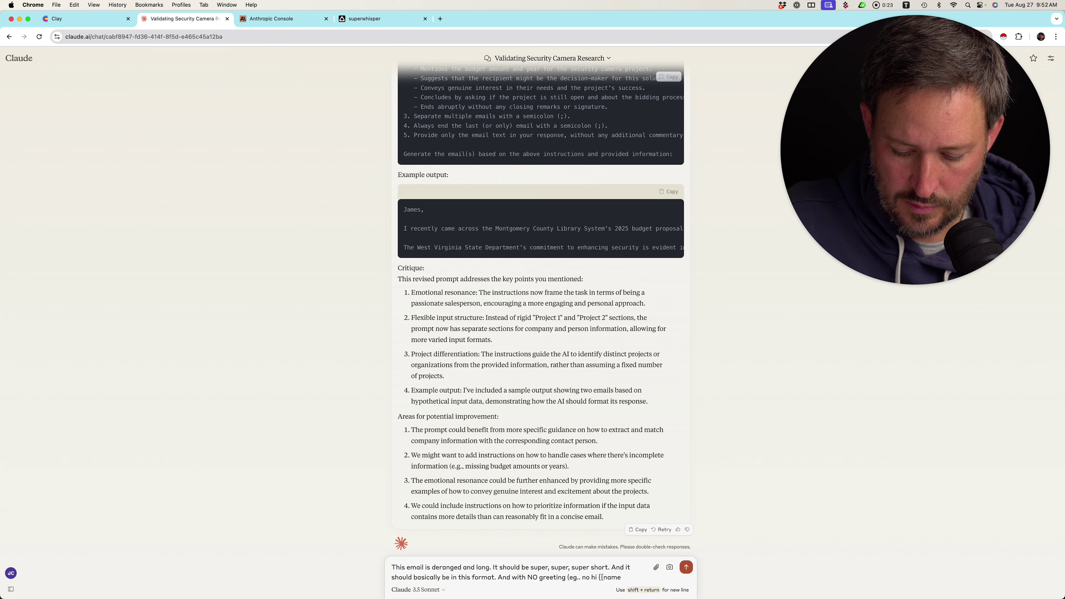
pyautogui.write('}})')
# Add the line "So it should follow this format" and below it the placeholder "{{5->20 word summary about the upcoming budget}}".
pyautogui.hotkey('shift', 'Return')
pyautogui.hotkey('shift', 'Return')
pyautogui.write('So')
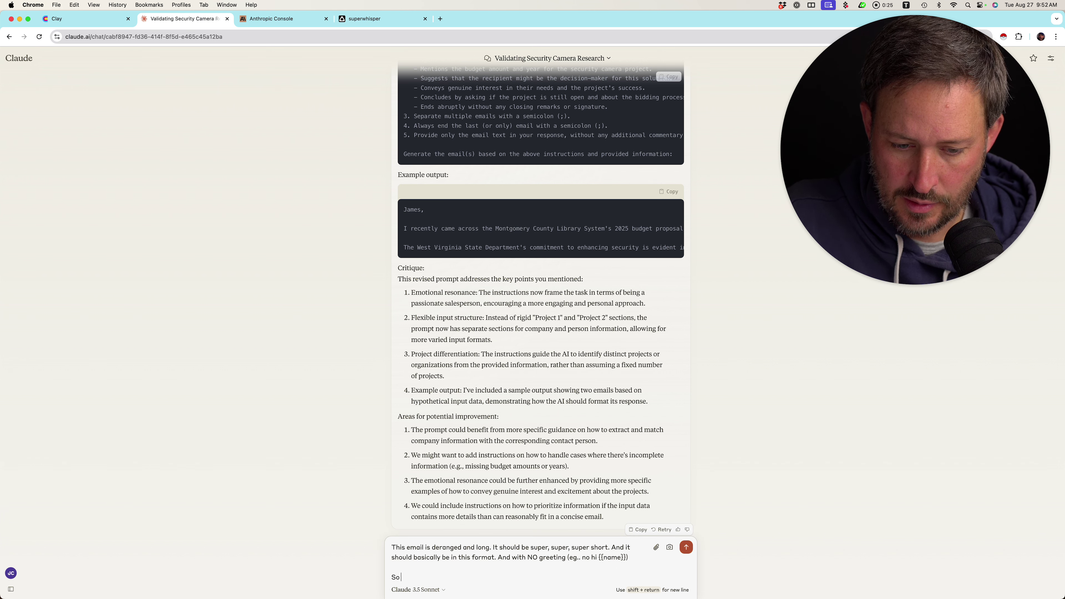
pyautogui.write(' it should follow this format')
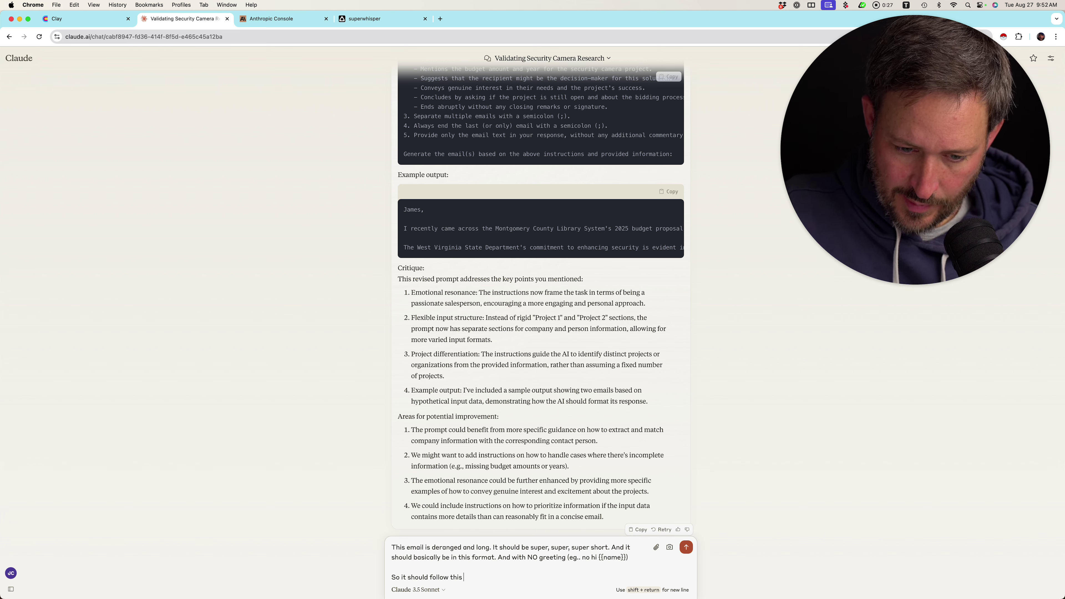
pyautogui.hotkey('shift', 'Return')
pyautogui.hotkey('shift', 'Return')
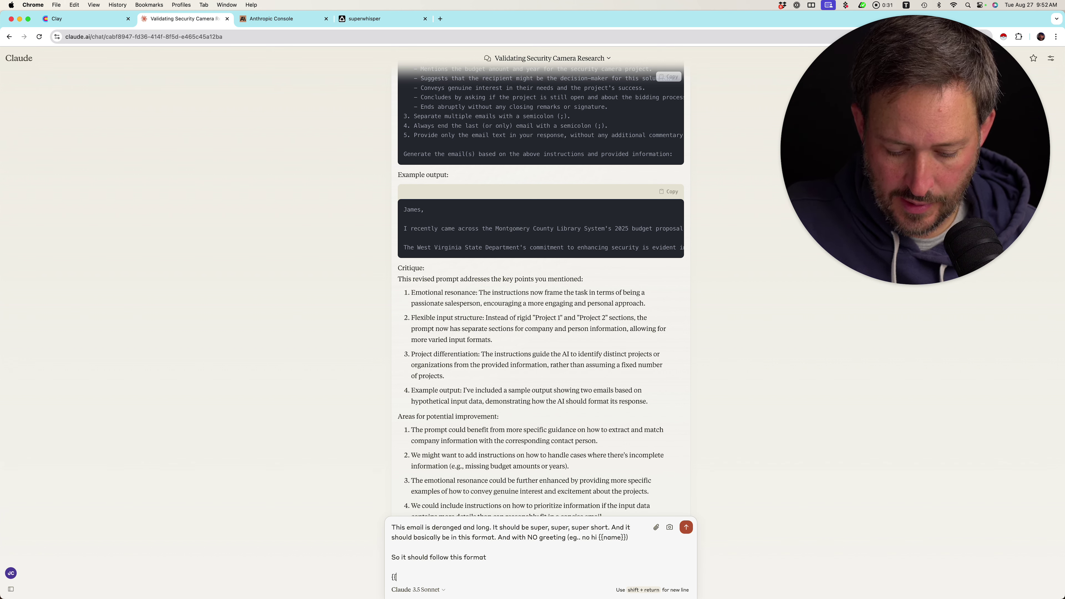
pyautogui.write('{{5->20 wo')
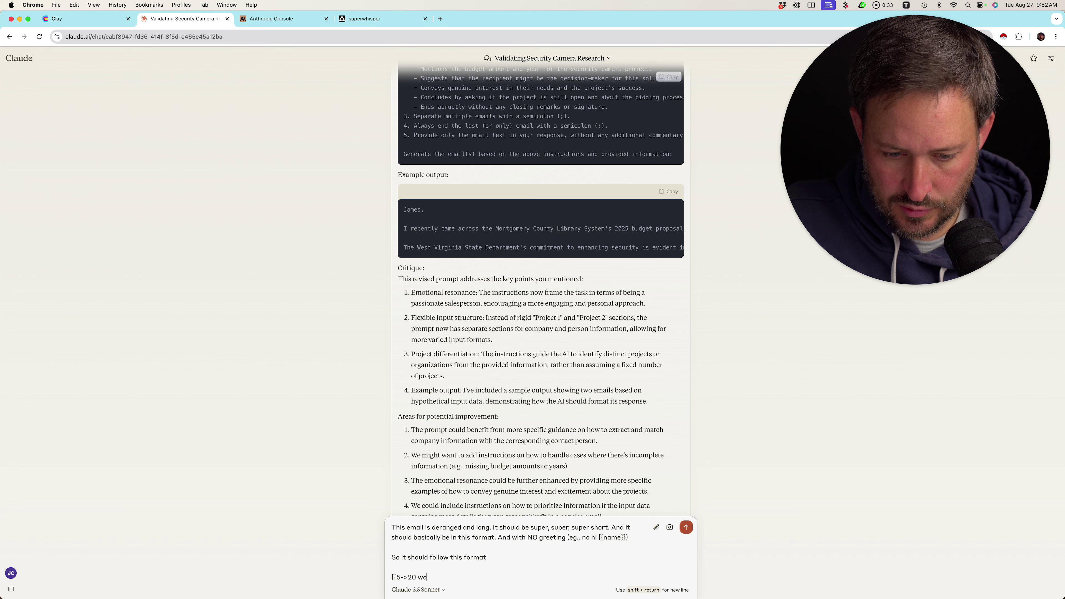
pyautogui.write('rd summary about ')
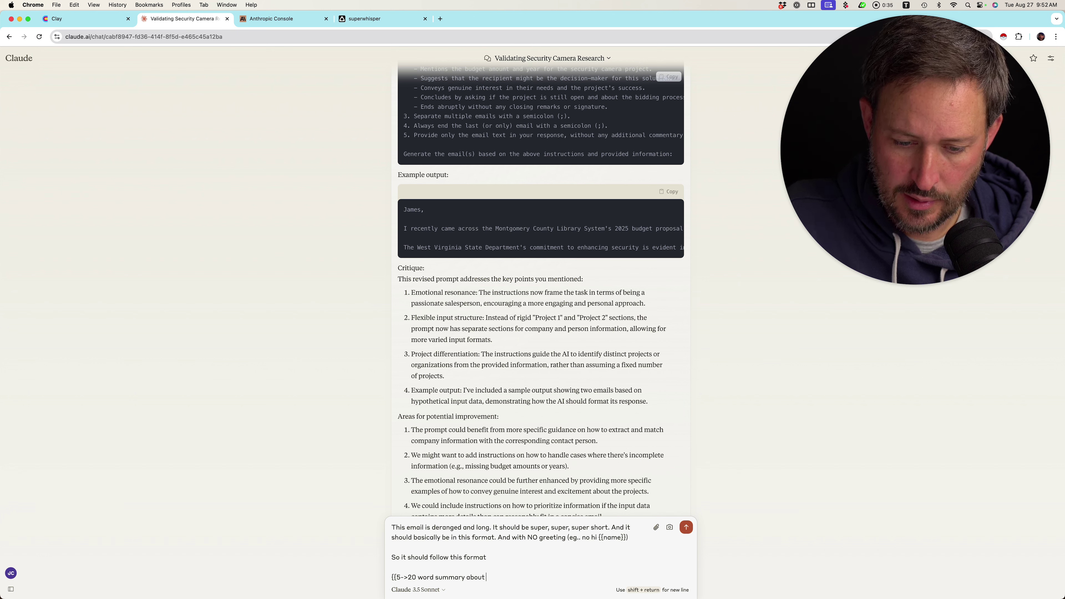
pyautogui.write('the upcoming budge')
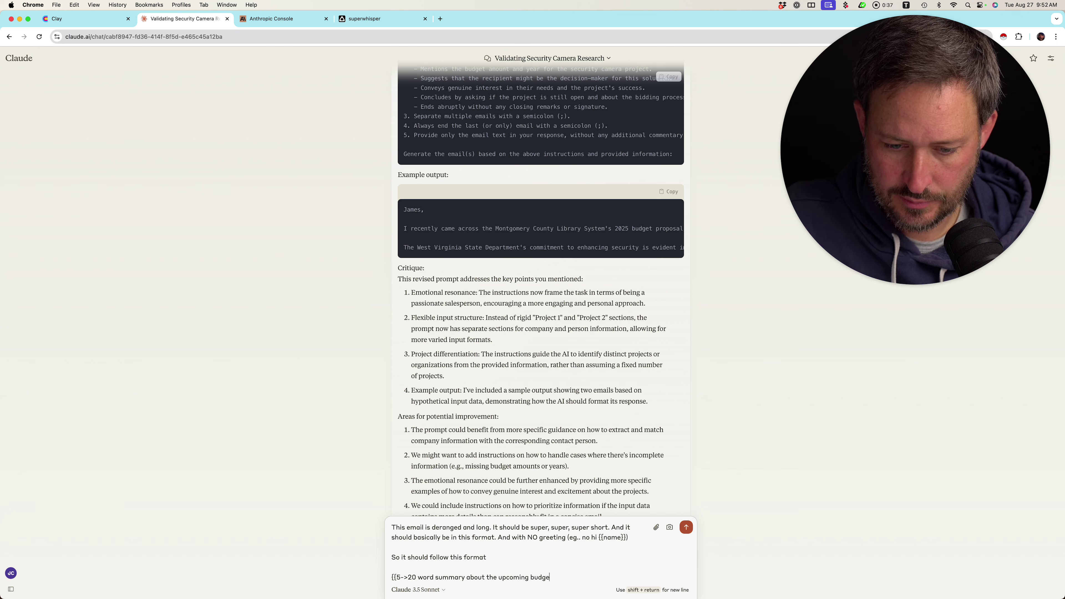
pyautogui.write('t}}')
# Add the placeholder "{{why you think this person is a good fit, be curious}}" on a new line below the budget summary placeholder.
pyautogui.hotkey('shift', 'Return')
pyautogui.write('{{')
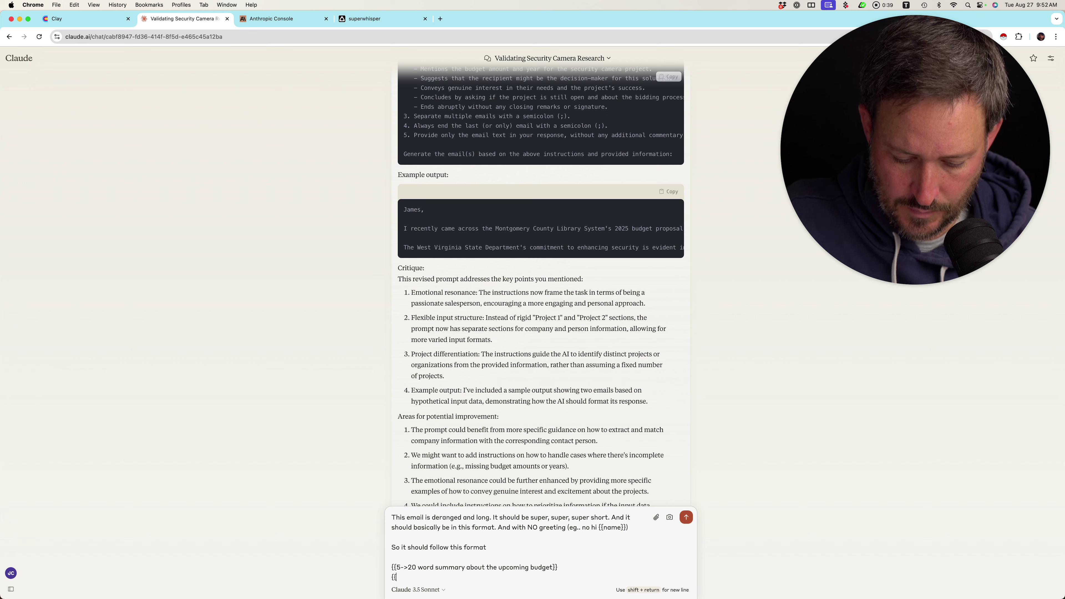
pyautogui.write('question ab')
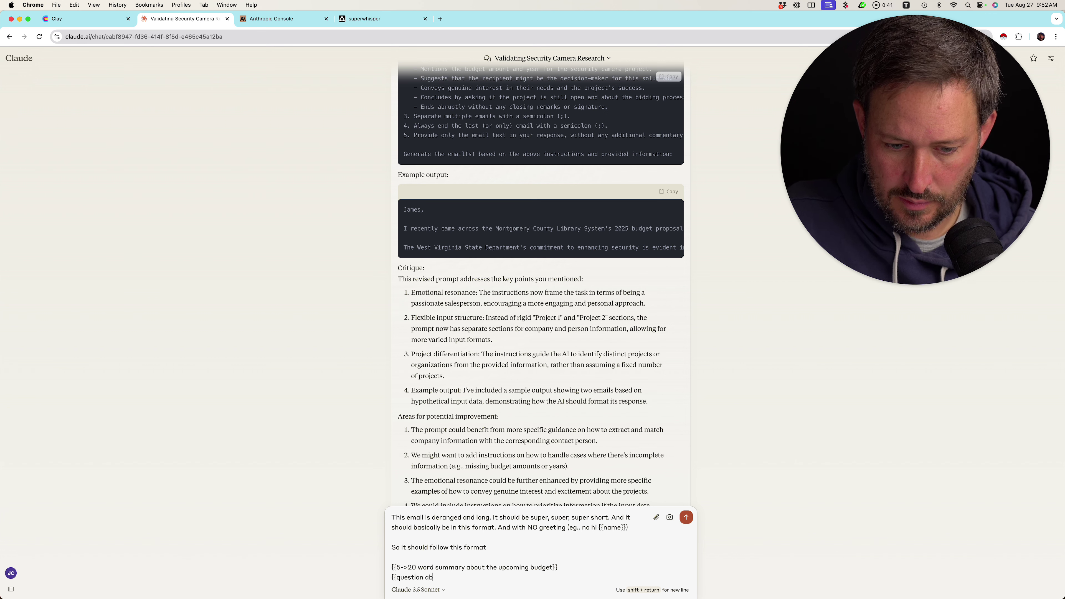
pyautogui.press('BackSpace')
pyautogui.press('BackSpace')
pyautogui.press('BackSpace')
pyautogui.press('BackSpace')
pyautogui.press('BackSpace')
pyautogui.press('BackSpace')
pyautogui.press('BackSpace')
pyautogui.press('BackSpace')
pyautogui.write('why you th')
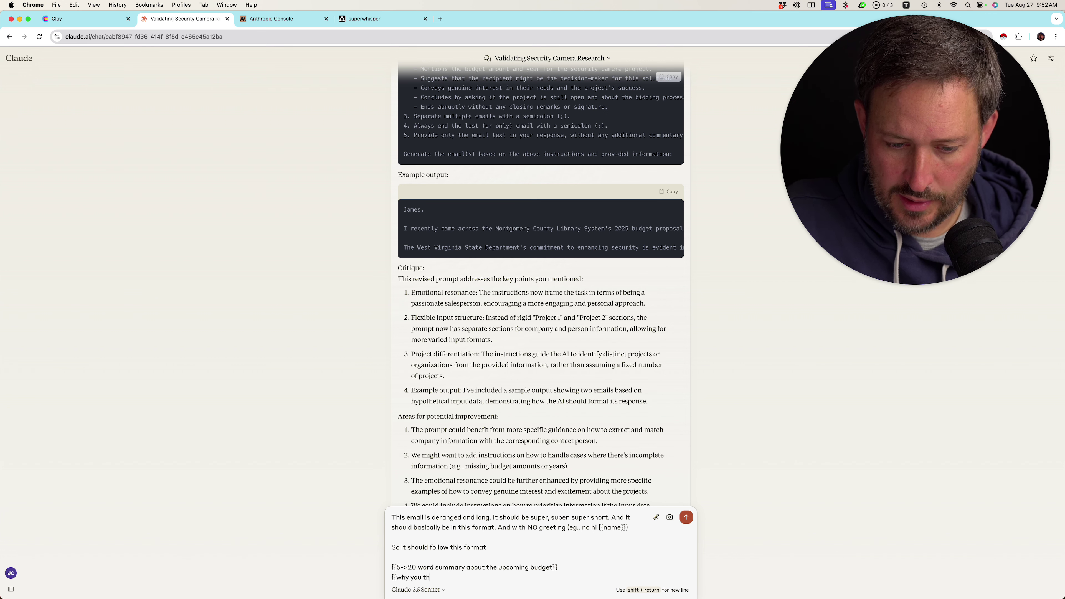
pyautogui.write('ink this person')
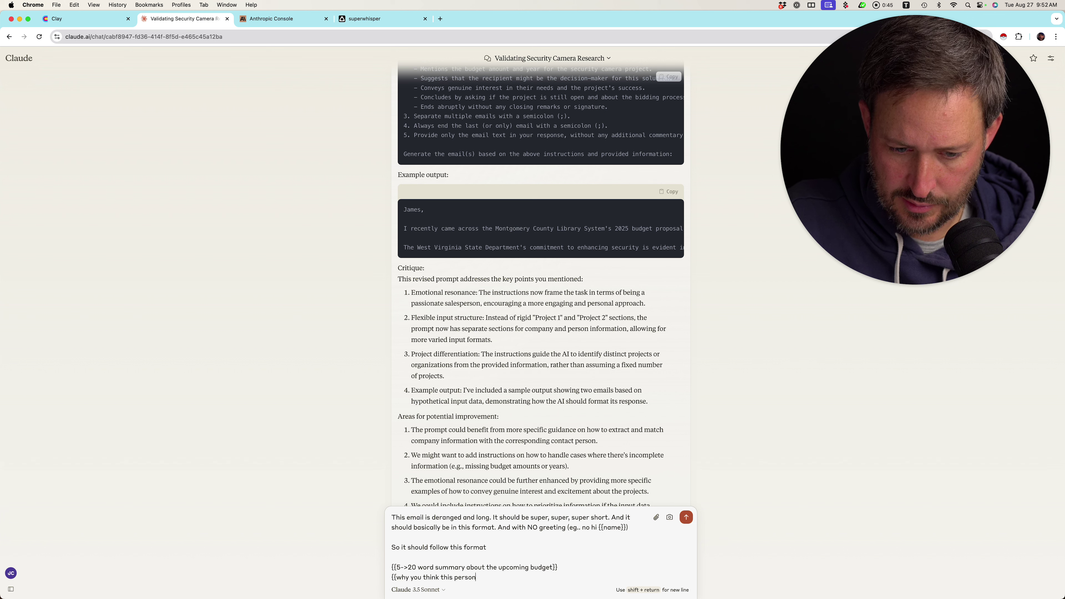
pyautogui.write(' is a good fiot')
pyautogui.press('BackSpace')
pyautogui.press('BackSpace')
pyautogui.write('t')
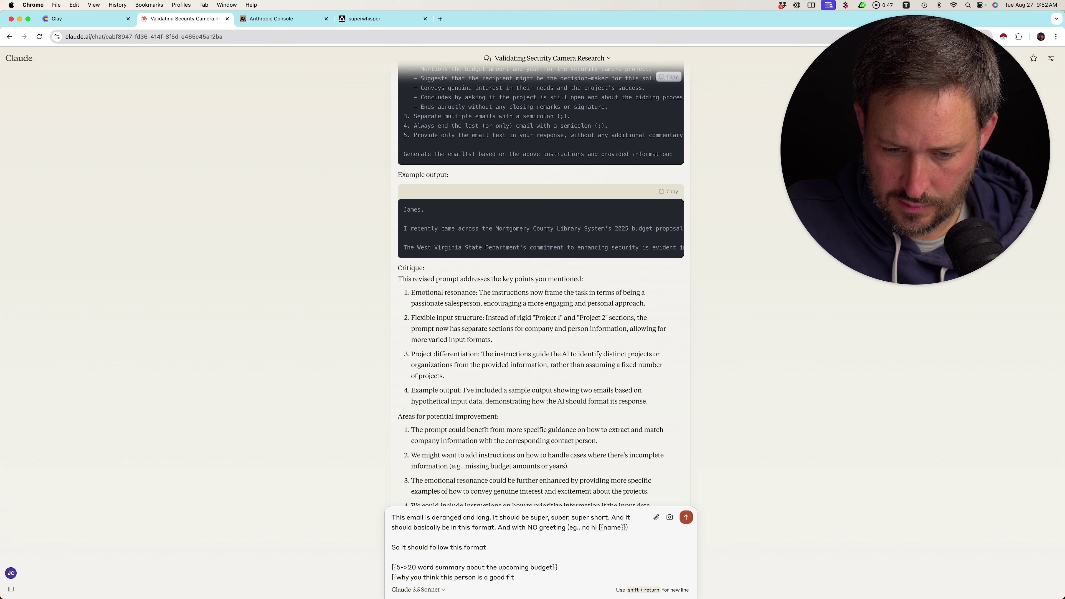
pyautogui.write(', bne ')
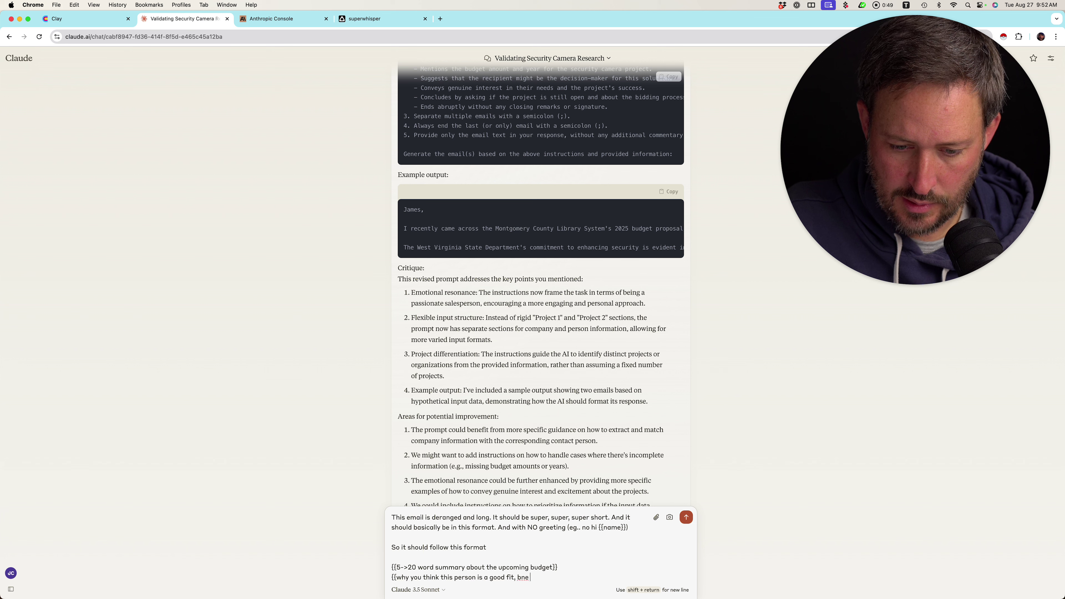
pyautogui.press('BackSpace')
pyautogui.press('BackSpace')
pyautogui.press('BackSpace')
pyautogui.write('e curu')
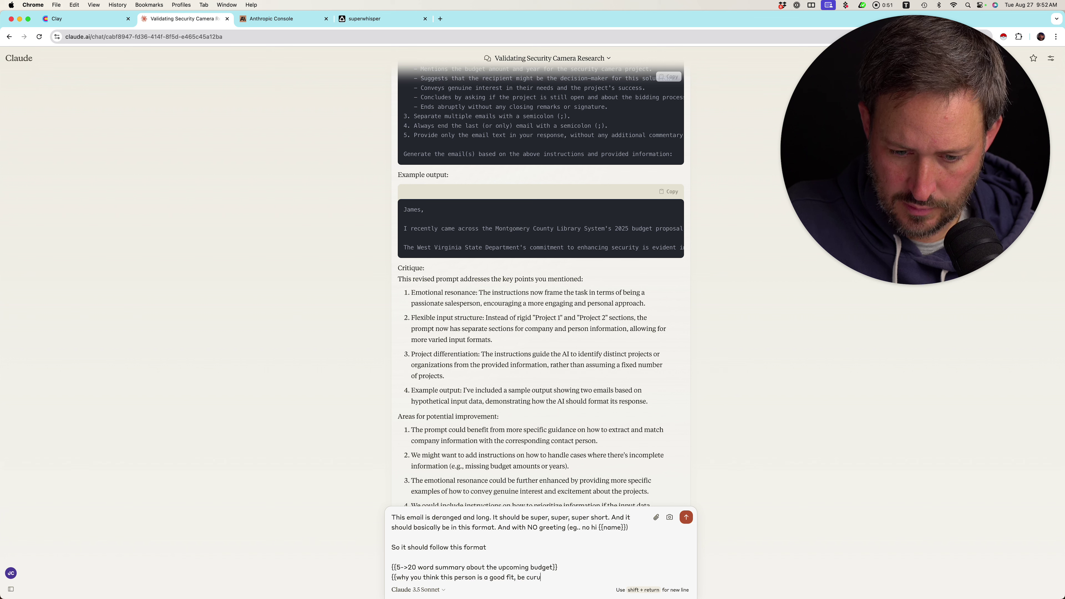
pyautogui.press('BackSpace')
pyautogui.write('ious and a bit')
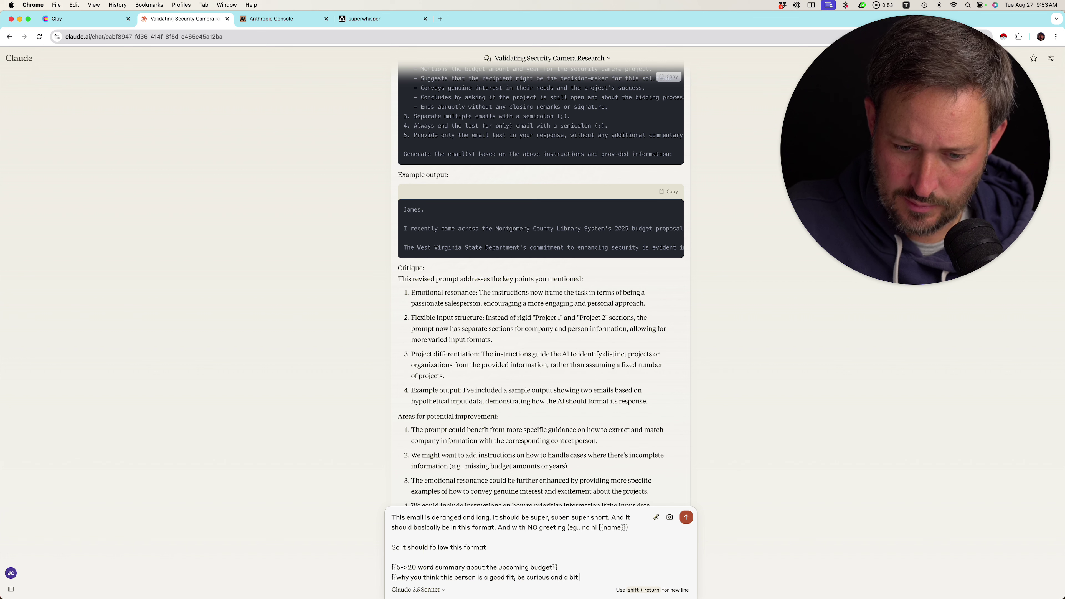
pyautogui.press('BackSpace')
pyautogui.press('BackSpace')
pyautogui.press('BackSpace')
pyautogui.press('BackSpace')
pyautogui.press('BackSpace')
pyautogui.press('BackSpace')
pyautogui.press('BackSpace')
pyautogui.press('BackSpace')
pyautogui.press('BackSpace')
pyautogui.press('BackSpace')
pyautogui.press('BackSpace')
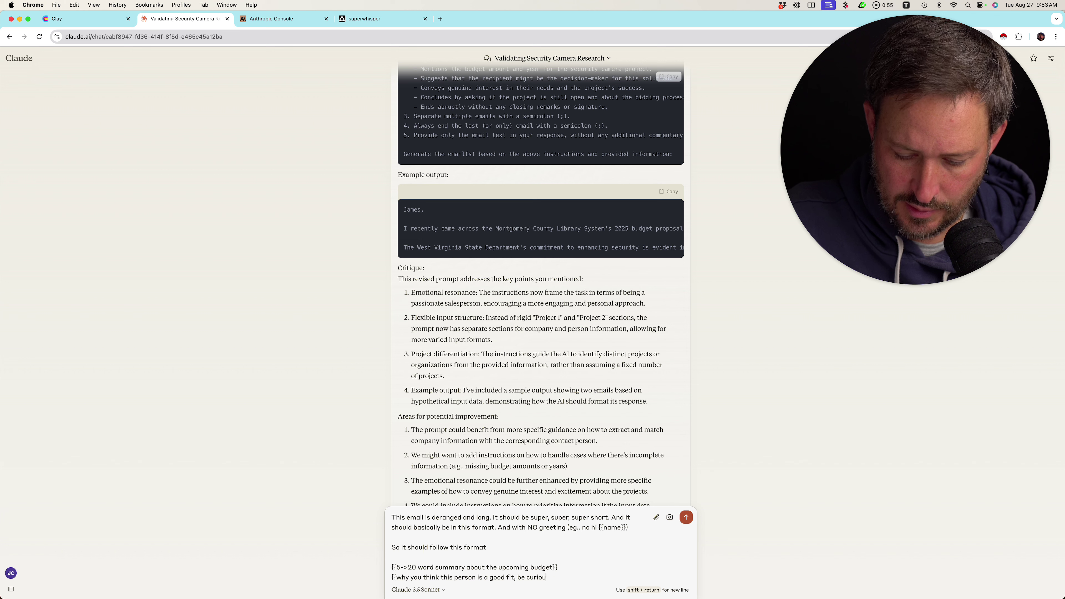
pyautogui.write('s}}')
# Add a third placeholder line reading "{{3-6 sentence question about the project or if they are the right fit}}".
pyautogui.hotkey('shift', 'Return')
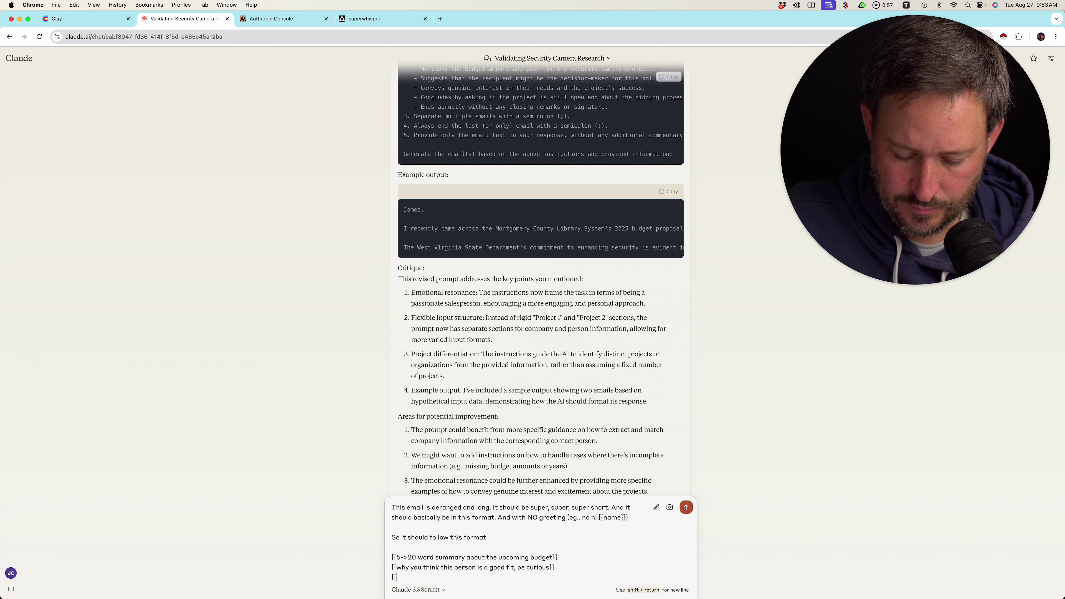
pyautogui.write('{{')
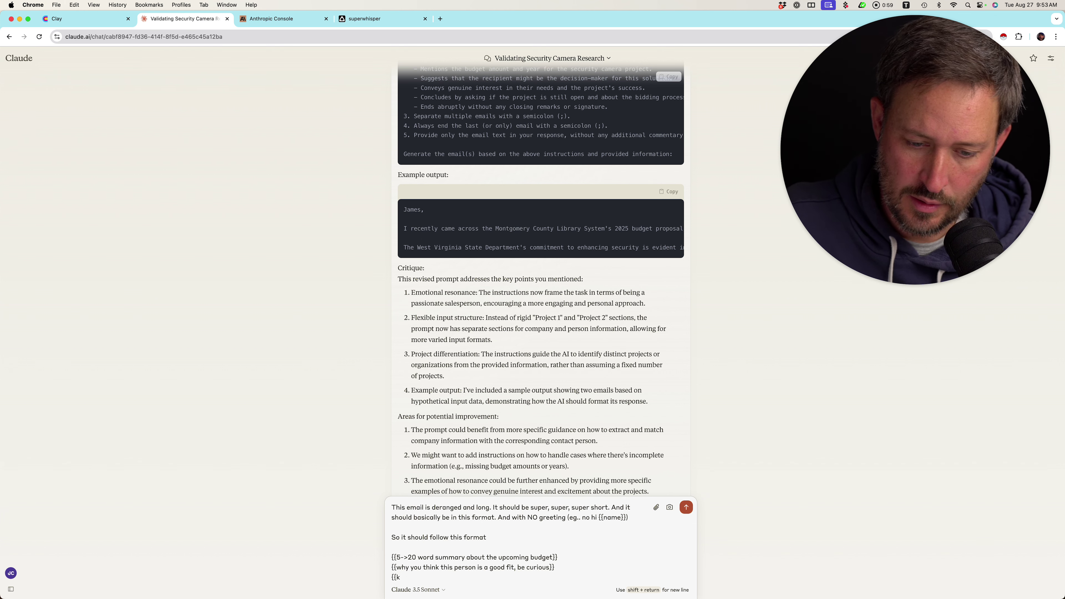
pyautogui.write('k')
pyautogui.scroll(-2, 541, 277)
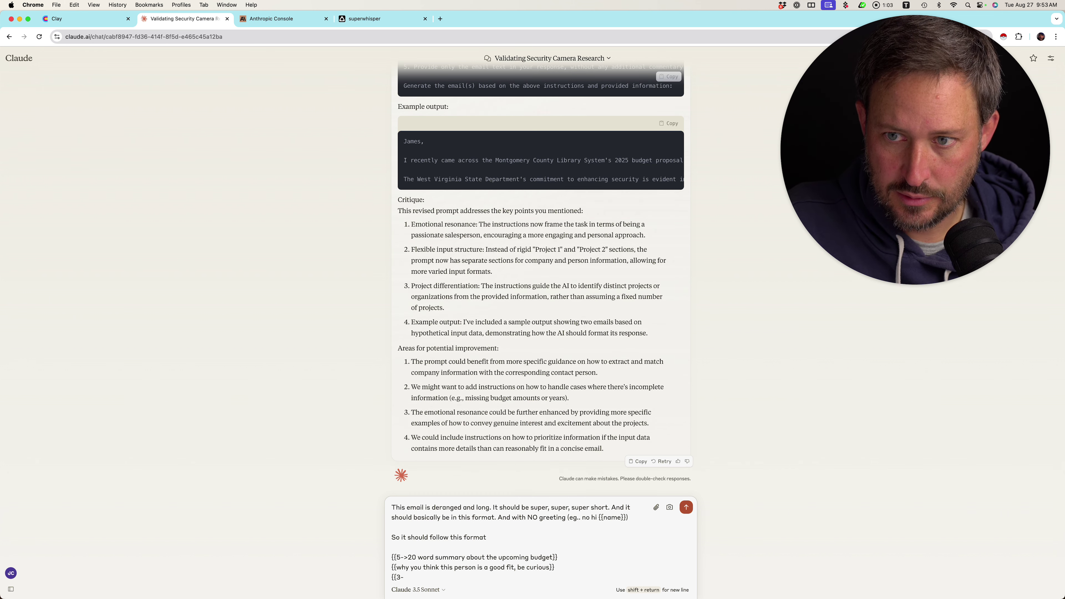
pyautogui.write('3-6')
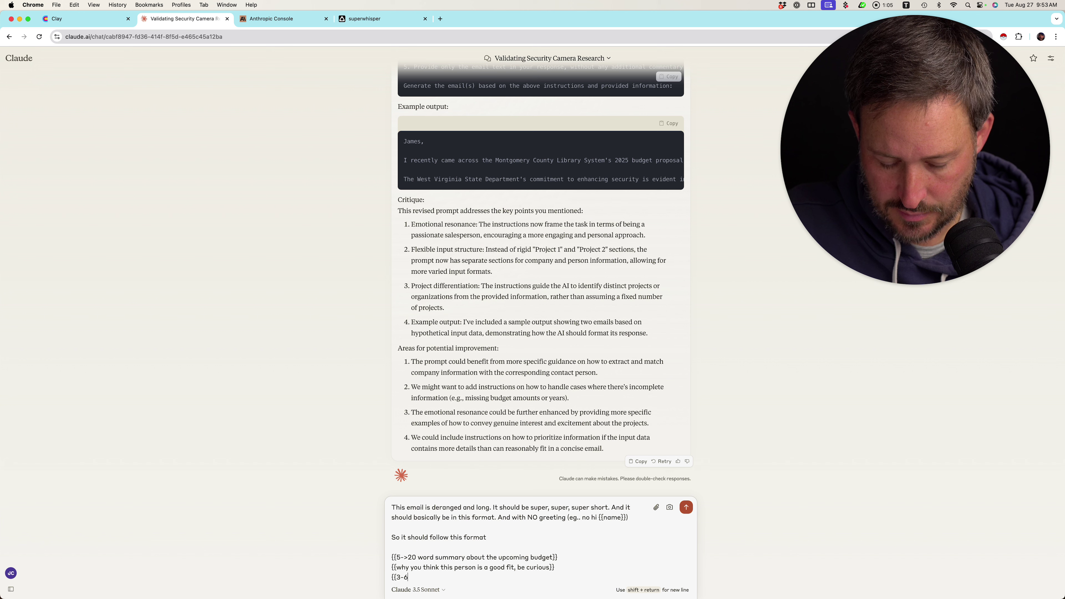
pyautogui.write(' word questi')
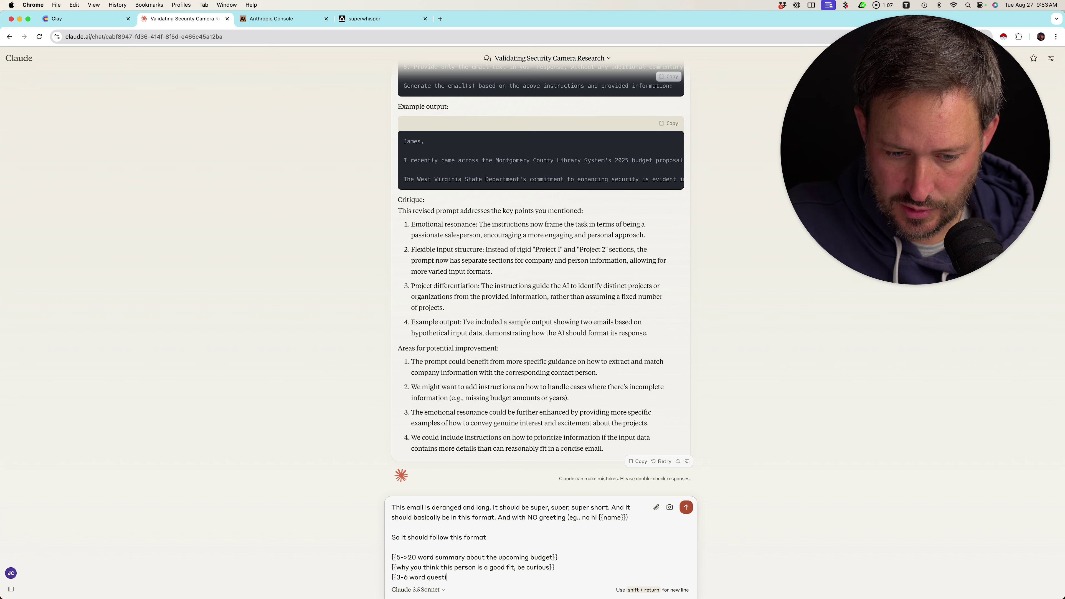
pyautogui.write('o')
pyautogui.press('BackSpace')
pyautogui.press('BackSpace')
pyautogui.press('BackSpace')
pyautogui.press('BackSpace')
pyautogui.press('BackSpace')
pyautogui.press('BackSpace')
pyautogui.press('BackSpace')
pyautogui.press('BackSpace')
pyautogui.press('BackSpace')
pyautogui.press('BackSpace')
pyautogui.press('BackSpace')
pyautogui.write('e')
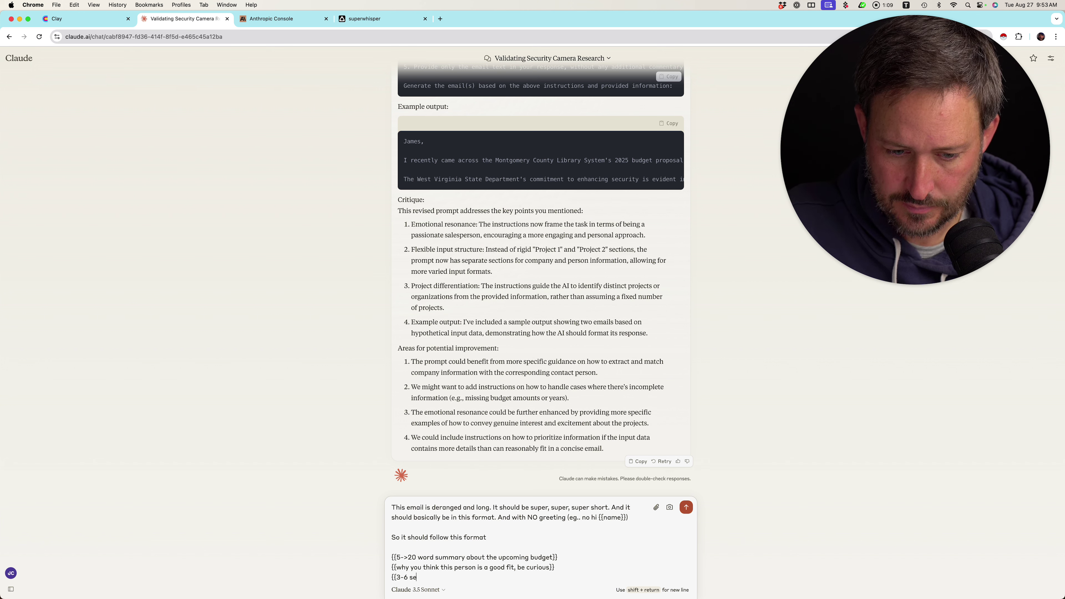
pyautogui.write('ntence quest')
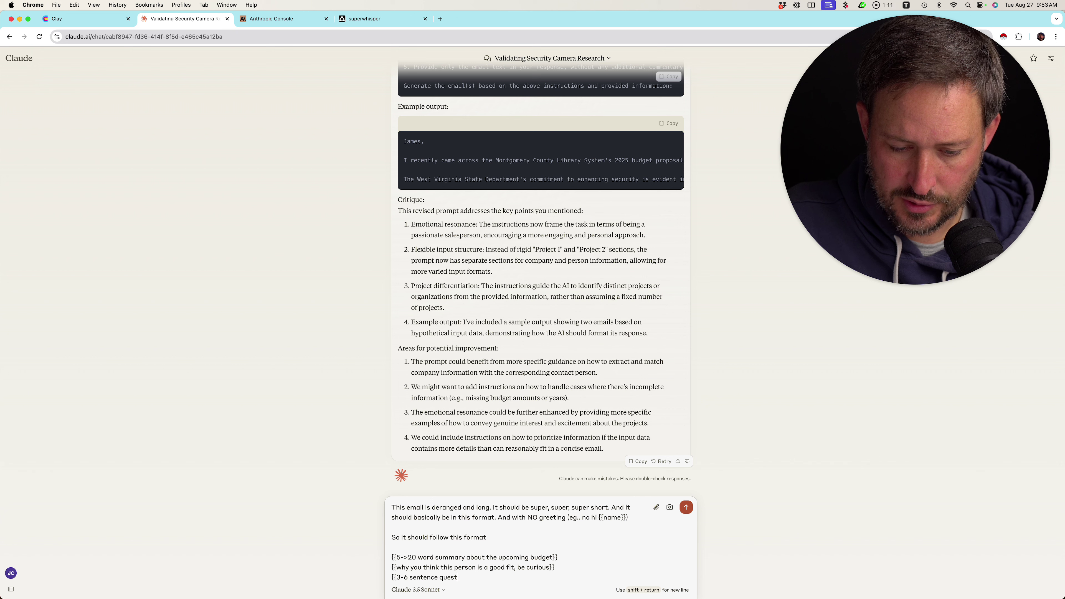
pyautogui.write('ion about the pro')
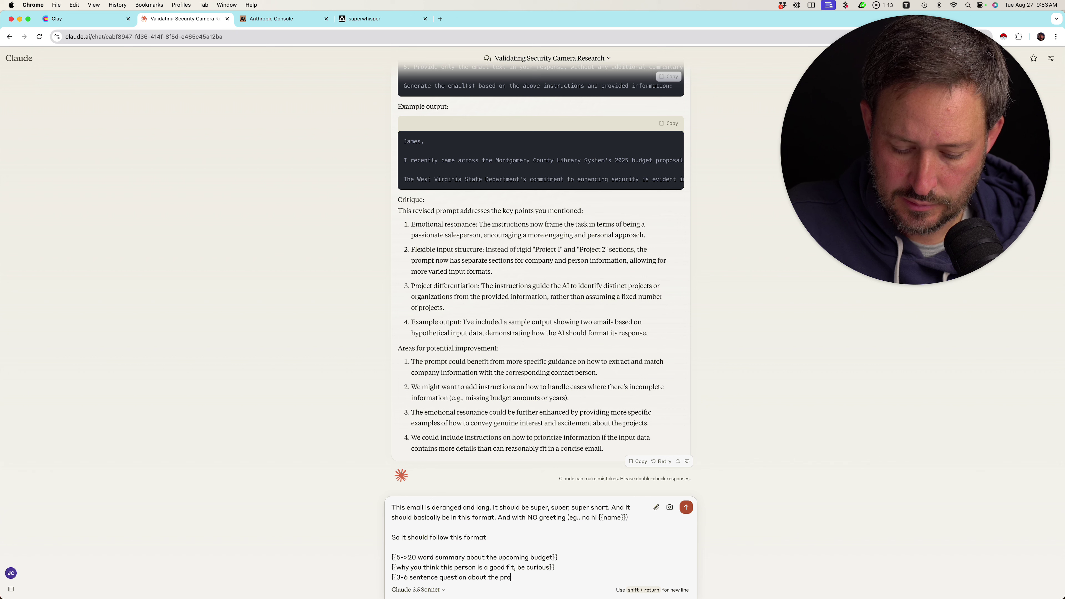
pyautogui.write('ject or i they')
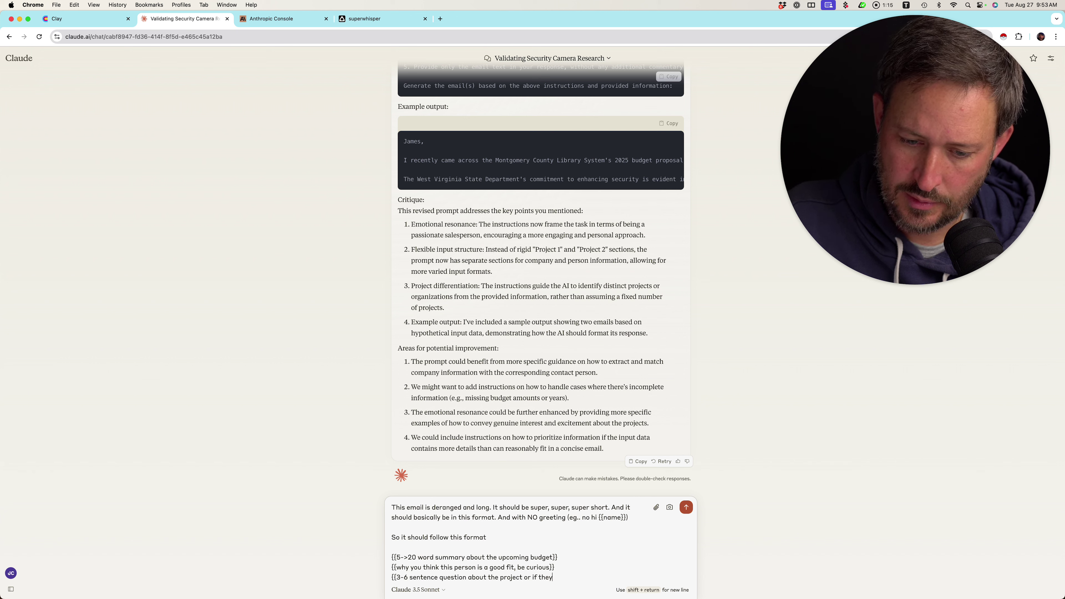
pyautogui.press('BackSpace')
pyautogui.press('BackSpace')
pyautogui.press('BackSpace')
pyautogui.press('BackSpace')
pyautogui.press('BackSpace')
pyautogui.press('BackSpace')
pyautogui.press('BackSpace')
pyautogui.press('BackSpace')
pyautogui.press('BackSpace')
pyautogui.press('BackSpace')
pyautogui.press('BackSpace')
pyautogui.press('BackSpace')
pyautogui.press('BackSpace')
pyautogui.press('BackSpace')
pyautogui.press('BackSpace')
pyautogui.press('BackSpace')
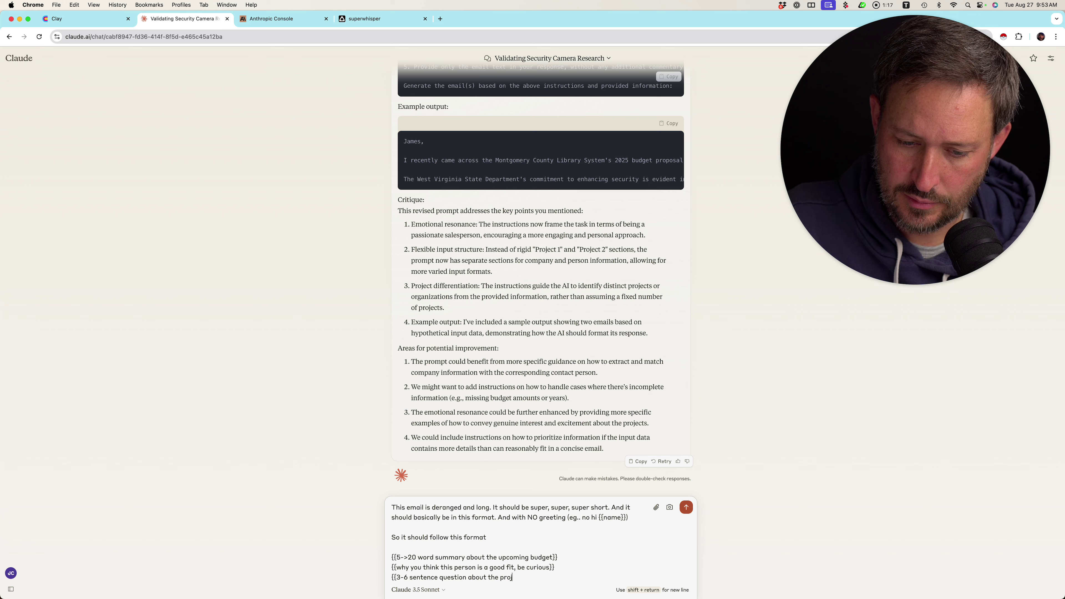
pyautogui.write('oject or if they are th')
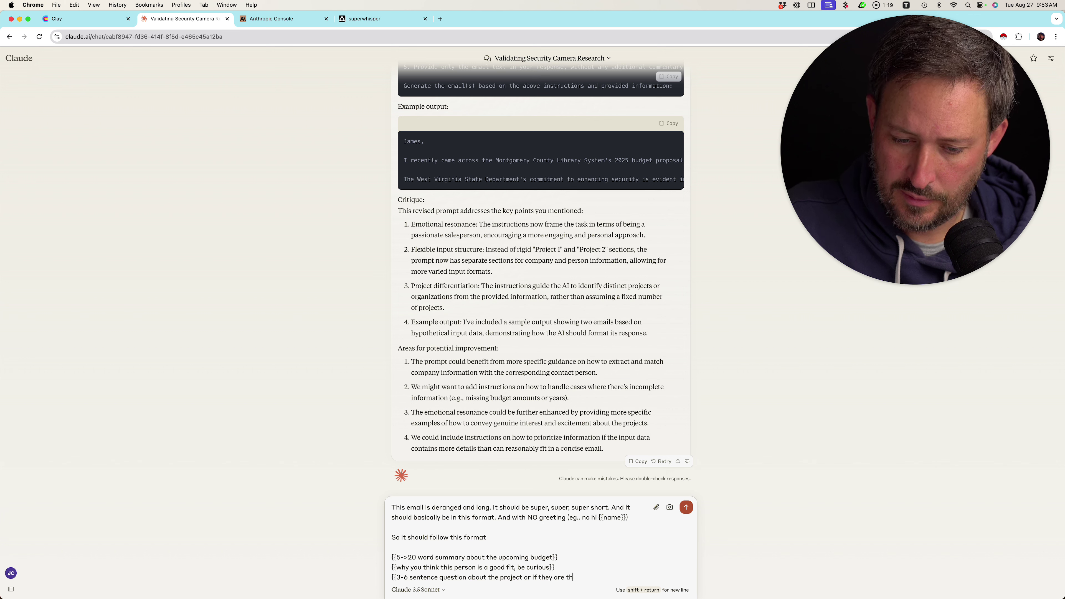
pyautogui.write('e right fit')
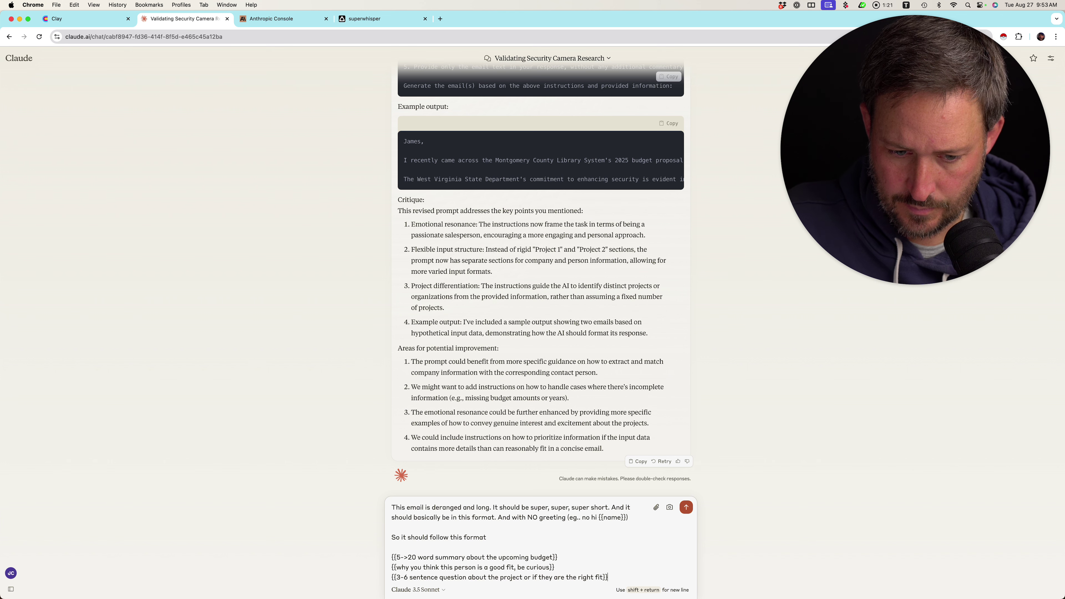
# Close the reply with a separate line "Now redo this prompy" and send it to Claude.
pyautogui.hotkey('shift', 'Return')
pyautogui.hotkey('shift', 'Return')
pyautogui.write('Now re')
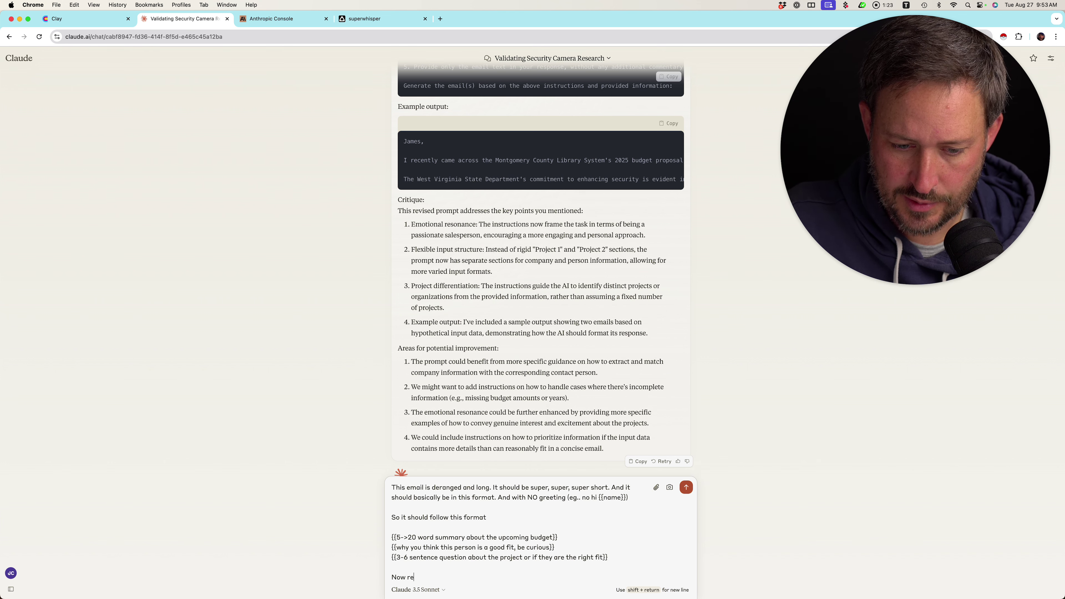
pyautogui.write('do this prompy')
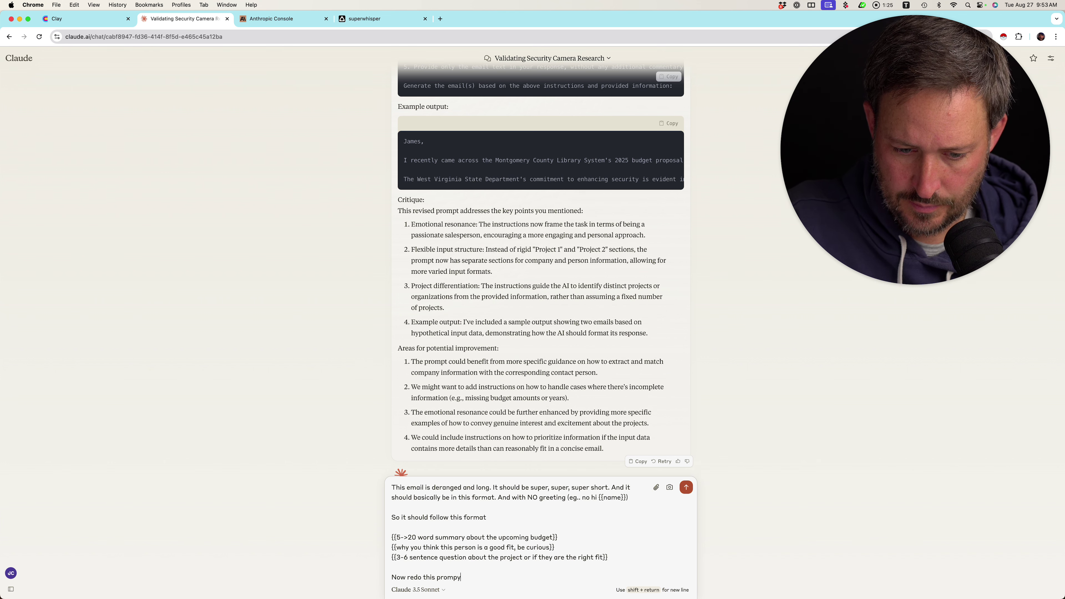
pyautogui.press('Return')
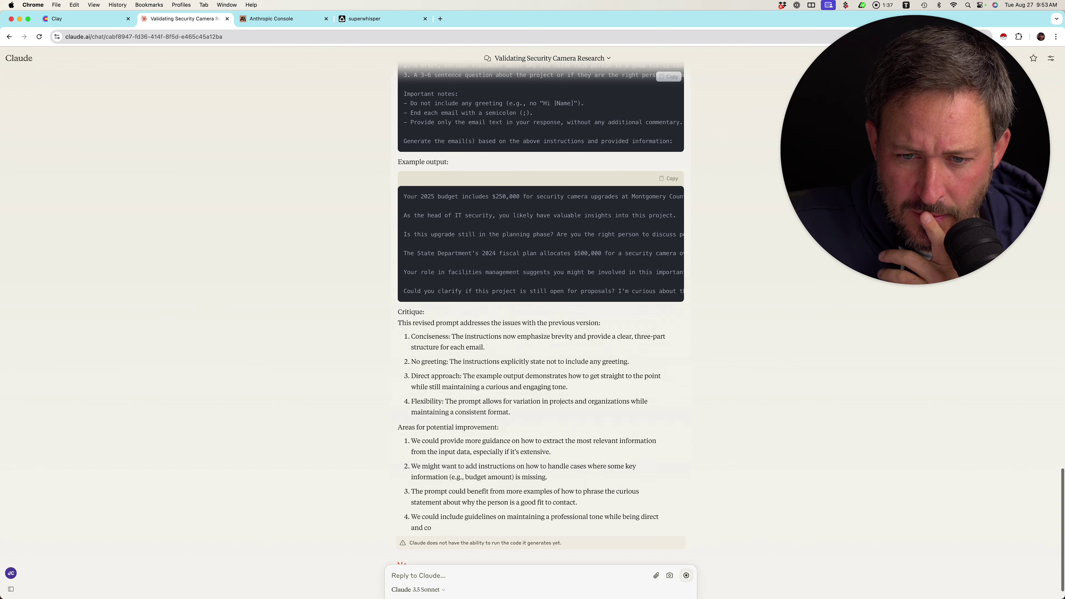
# Read the full lines of both emails in the revised prompt's example output.
pyautogui.hscroll(2, 541, 251)
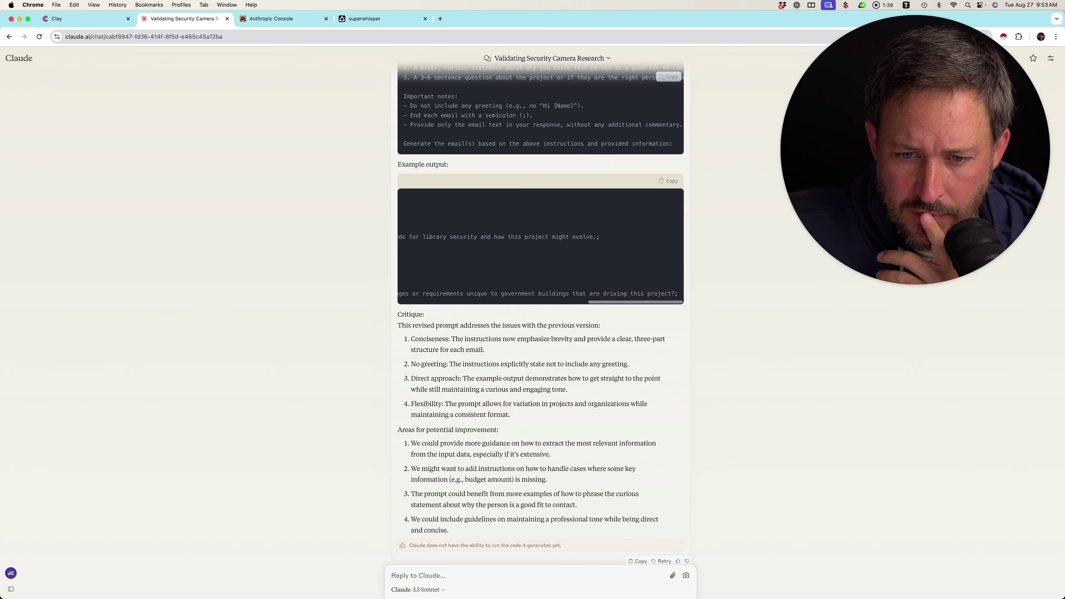
pyautogui.hscroll(-3, 541, 247)
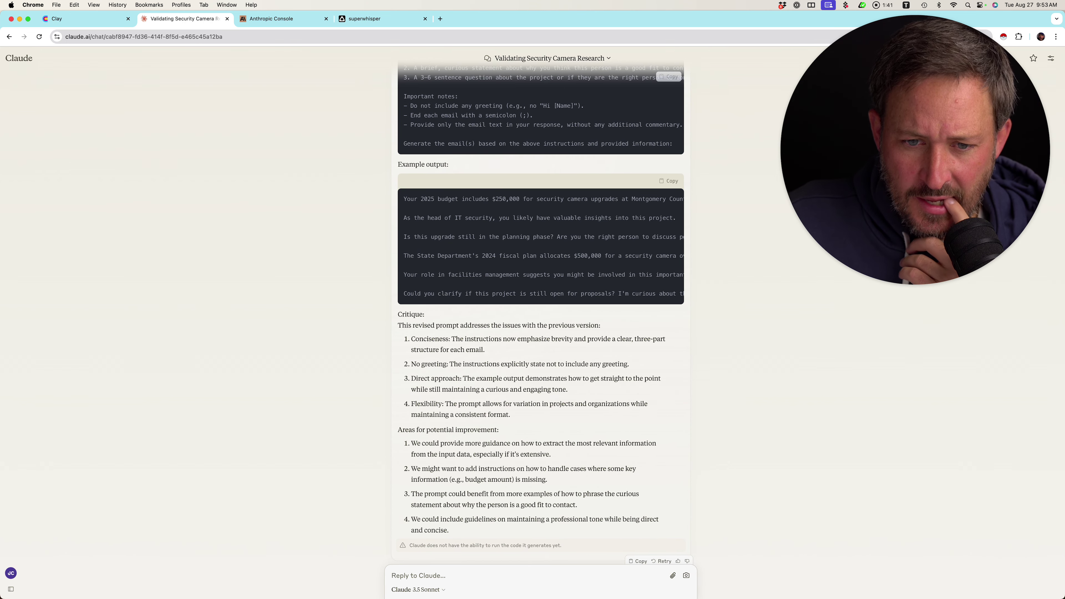
pyautogui.hscroll(1, 541, 246)
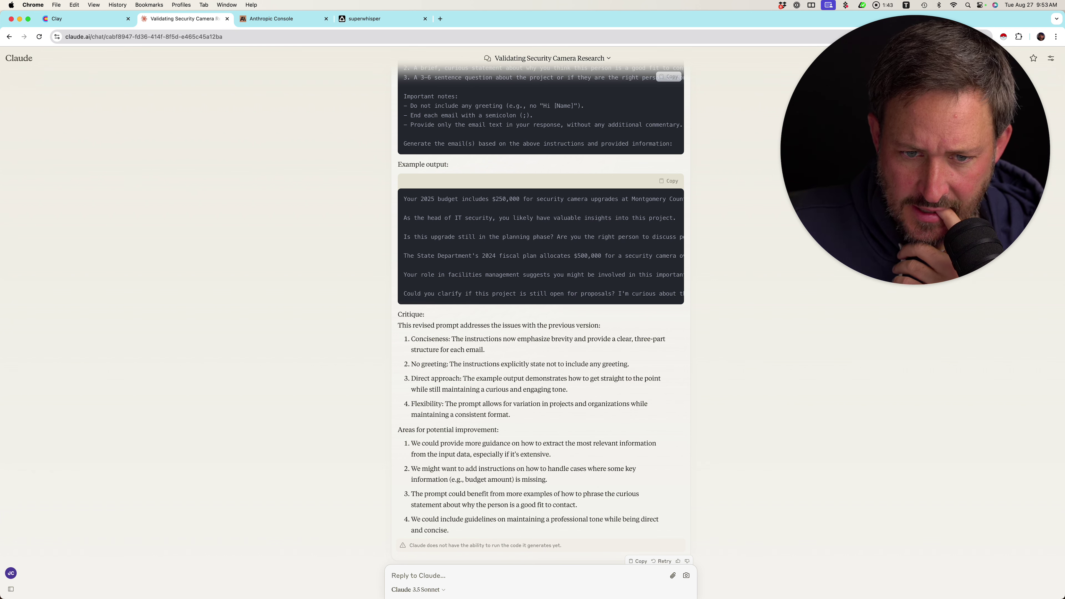
pyautogui.press('capslock')
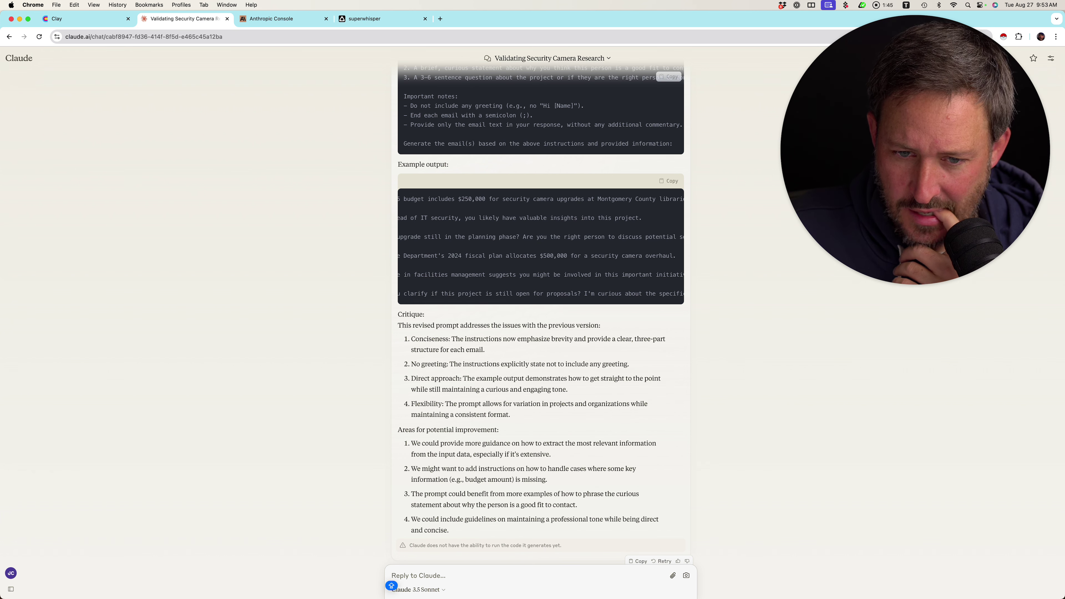
pyautogui.hscroll(-1, 541, 246)
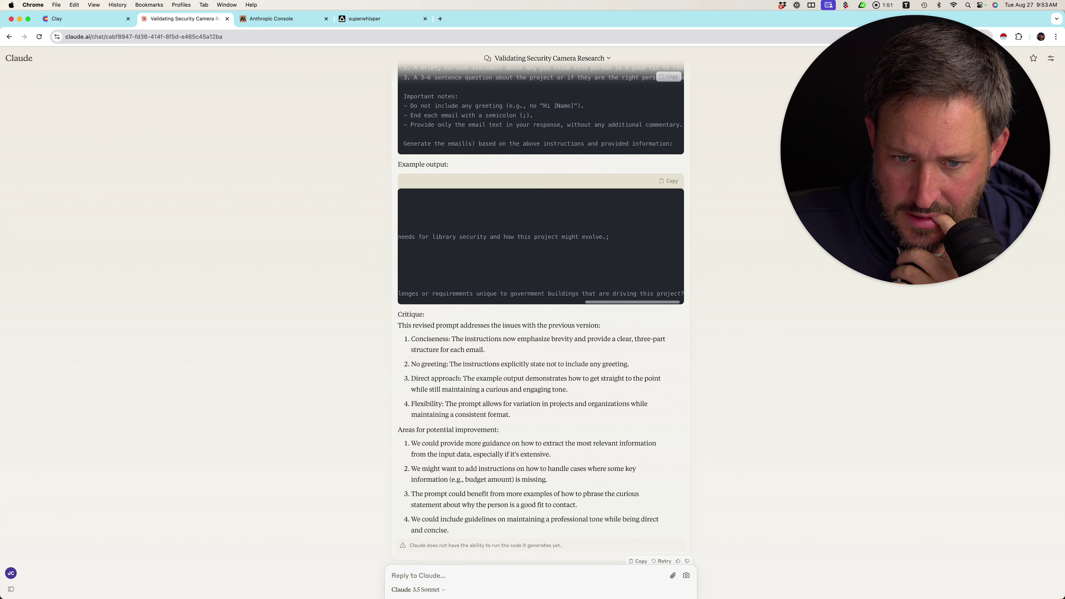
pyautogui.hscroll(-3, 540, 246)
pyautogui.scroll(-1, 541, 246)
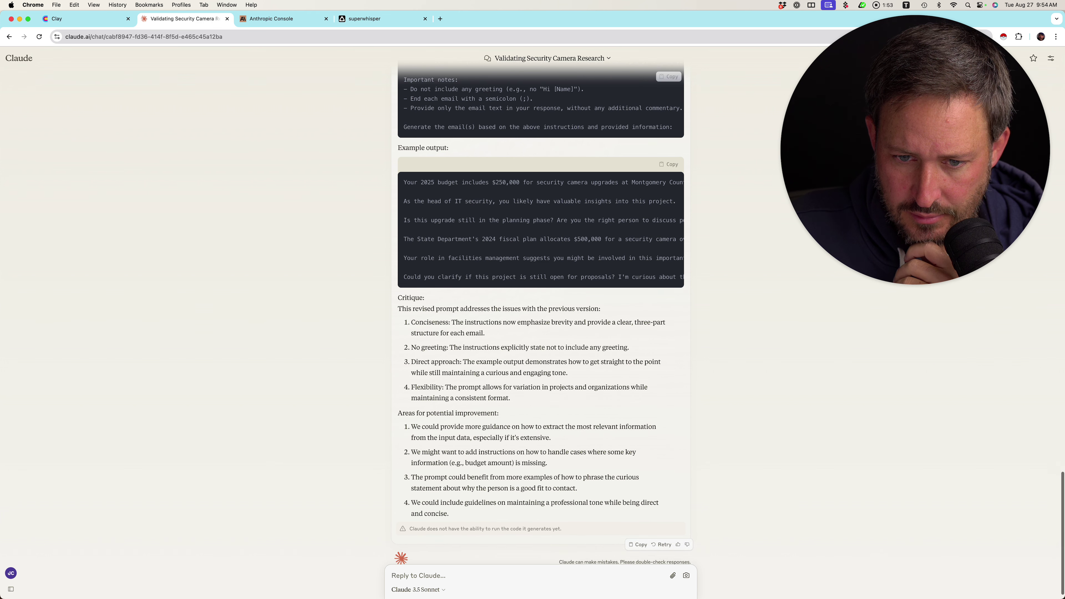
pyautogui.hscroll(-2, 541, 230)
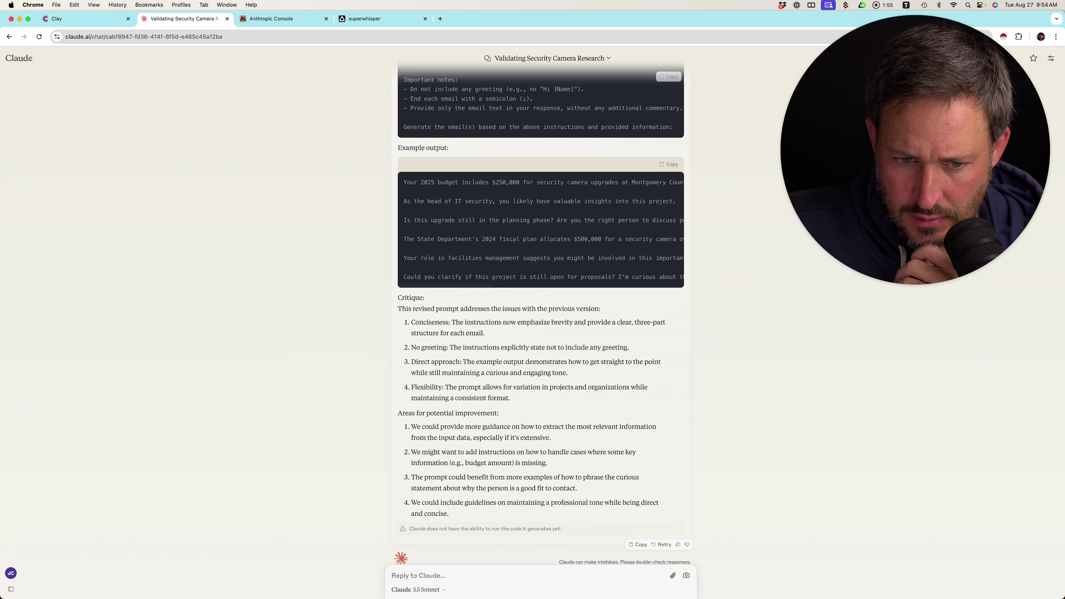
pyautogui.hscroll(5, 541, 229)
pyautogui.hscroll(-5, 540, 229)
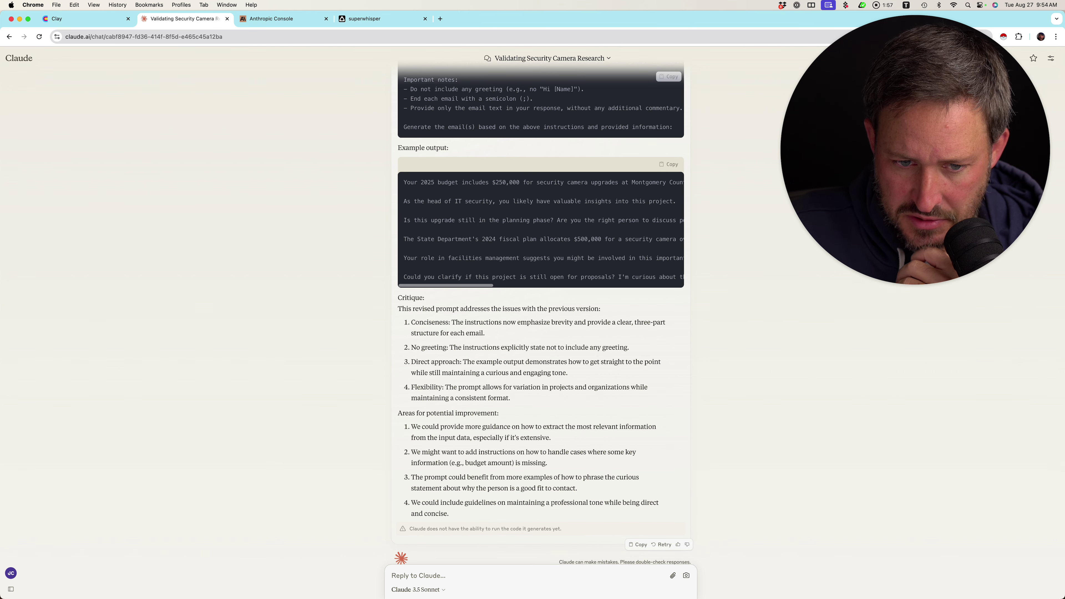
pyautogui.scroll(-1, 540, 230)
pyautogui.hscroll(5, 541, 219)
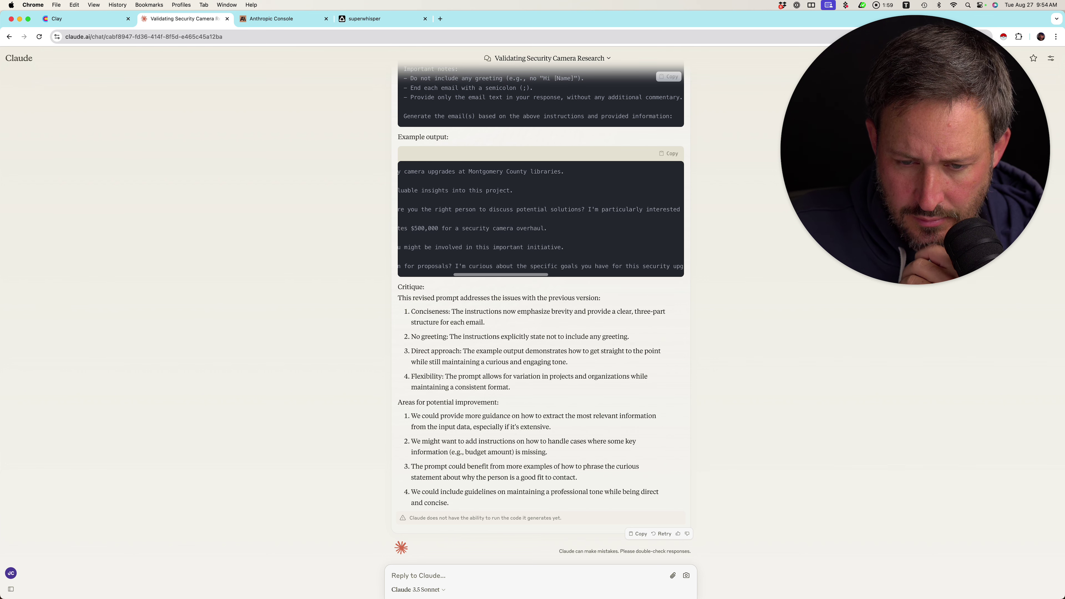
pyautogui.hscroll(8, 541, 218)
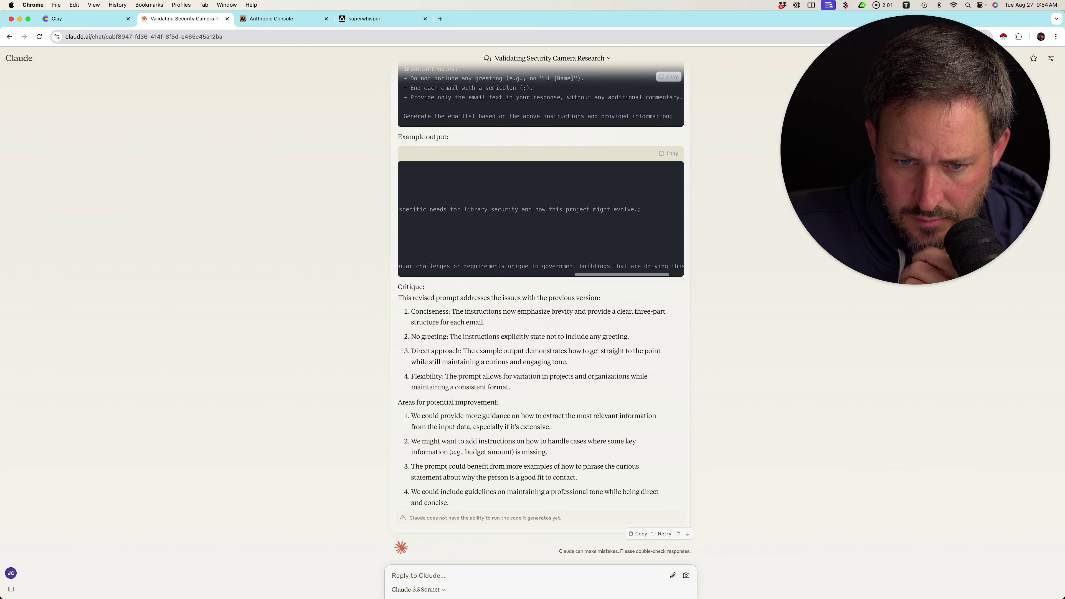
pyautogui.hscroll(-10, 541, 219)
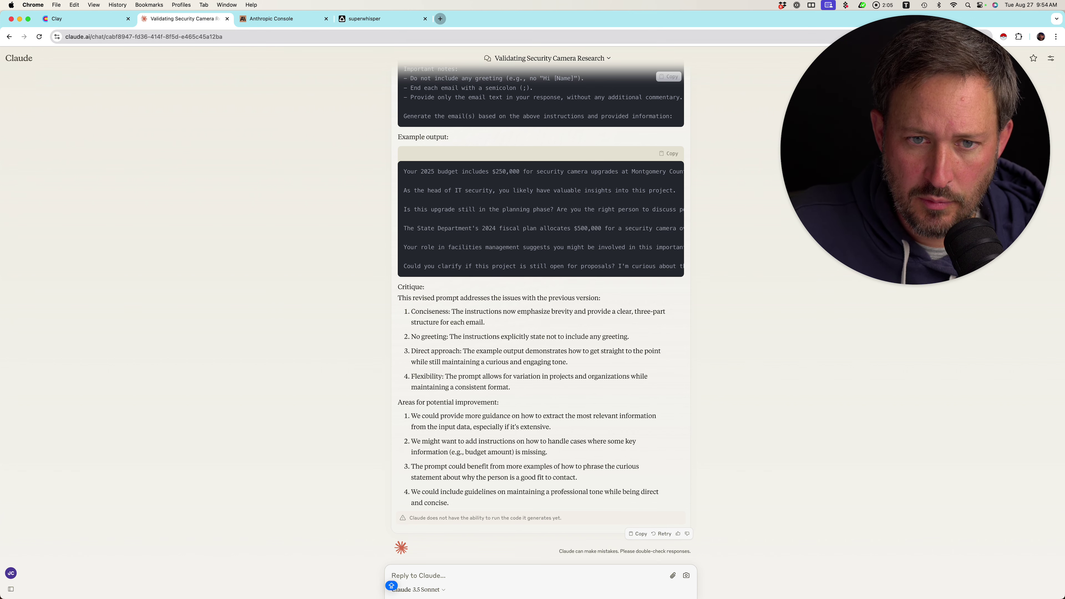
pyautogui.click(440, 19)
pyautogui.write('SPOTai')
pyautogui.press('Return')
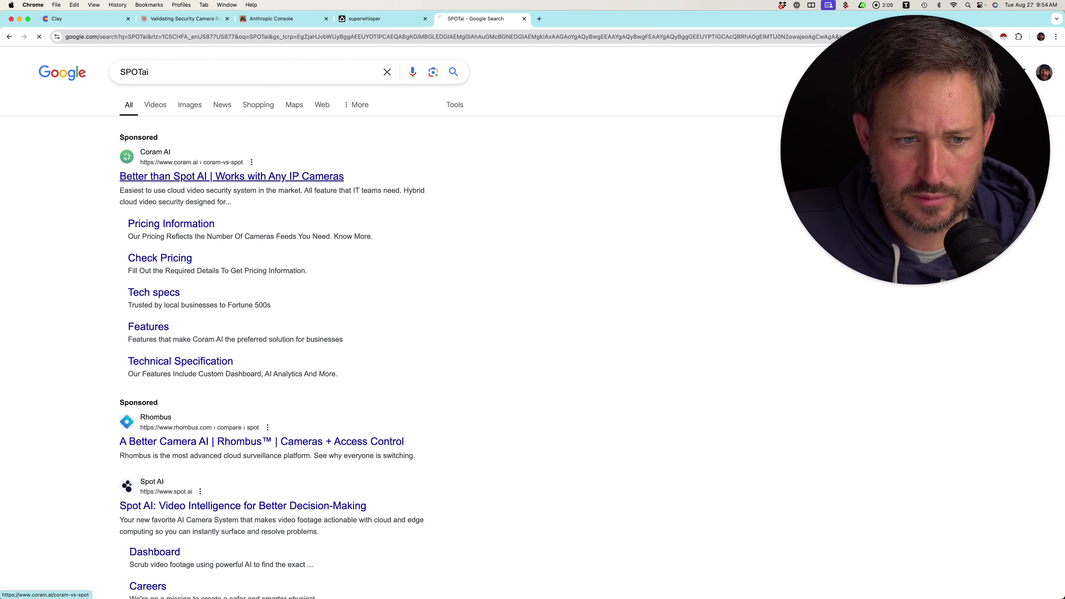
pyautogui.click(232, 176)
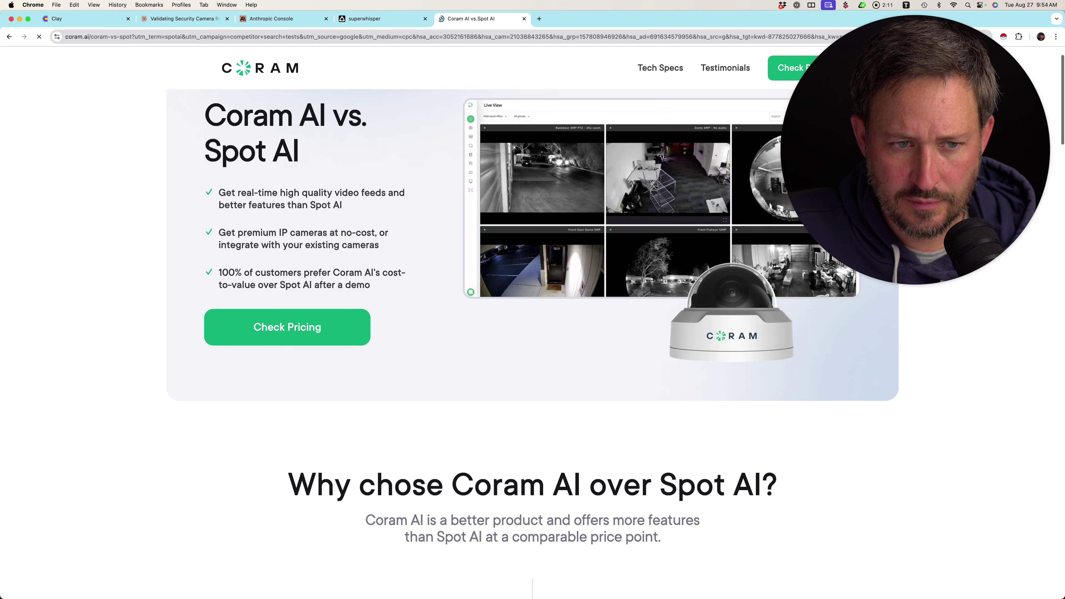
pyautogui.scroll(1, 533, 322)
# Search the web for "SPOTAI" and open Spot AI's own home page at spot.ai.
pyautogui.press('super+l')
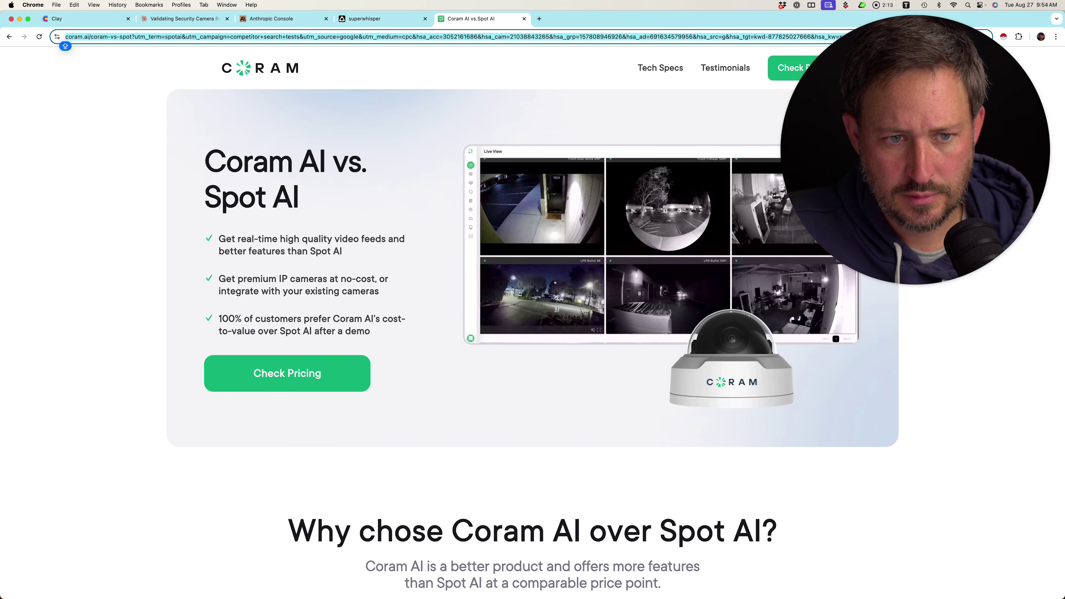
pyautogui.write('SPOTAI')
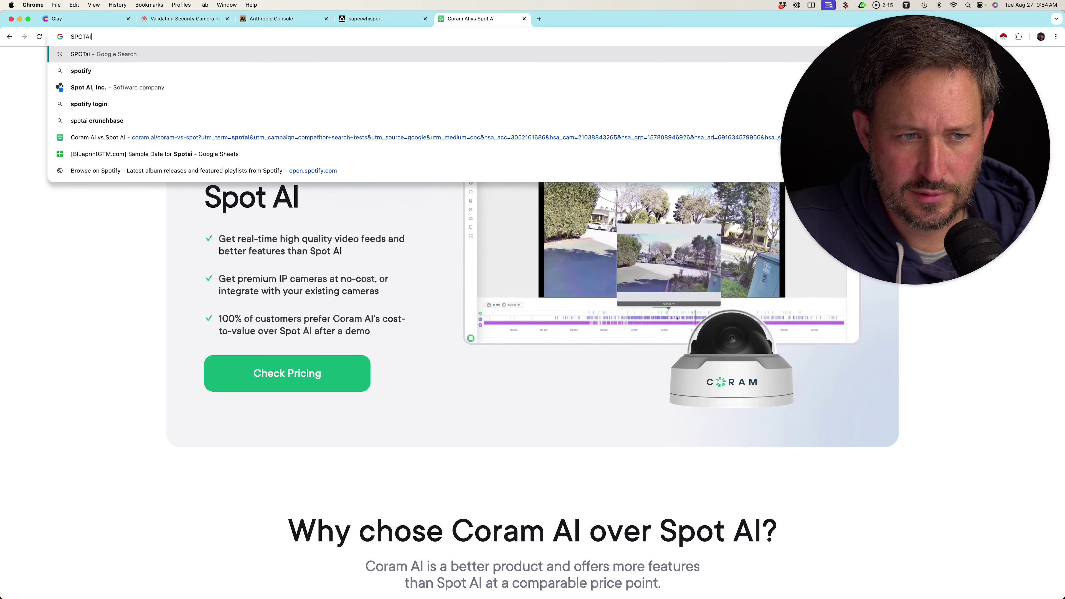
pyautogui.press('Return')
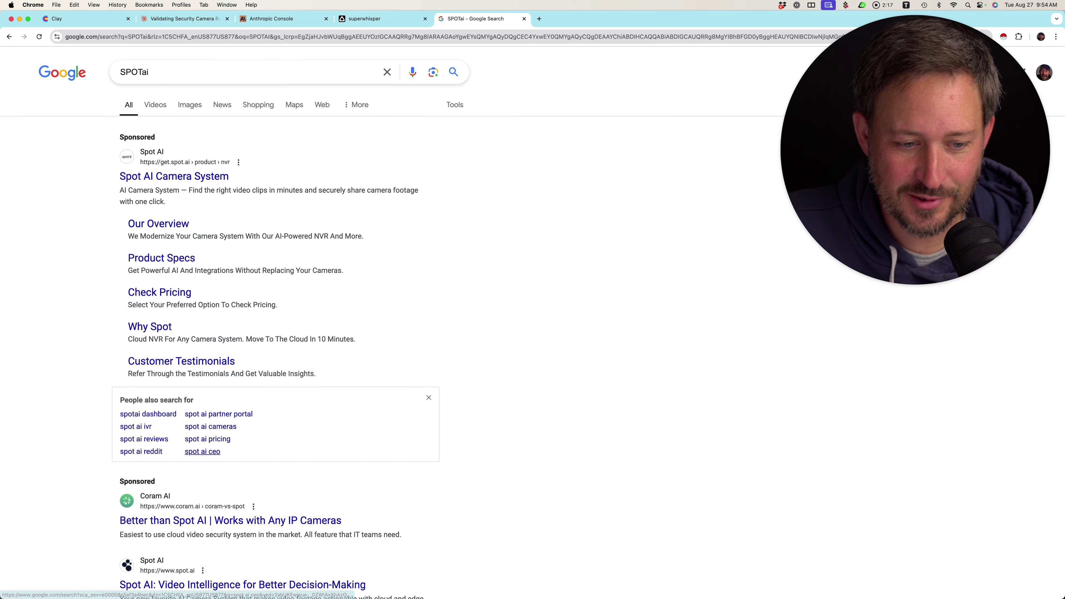
pyautogui.scroll(-4, 205, 453)
pyautogui.click(209, 399)
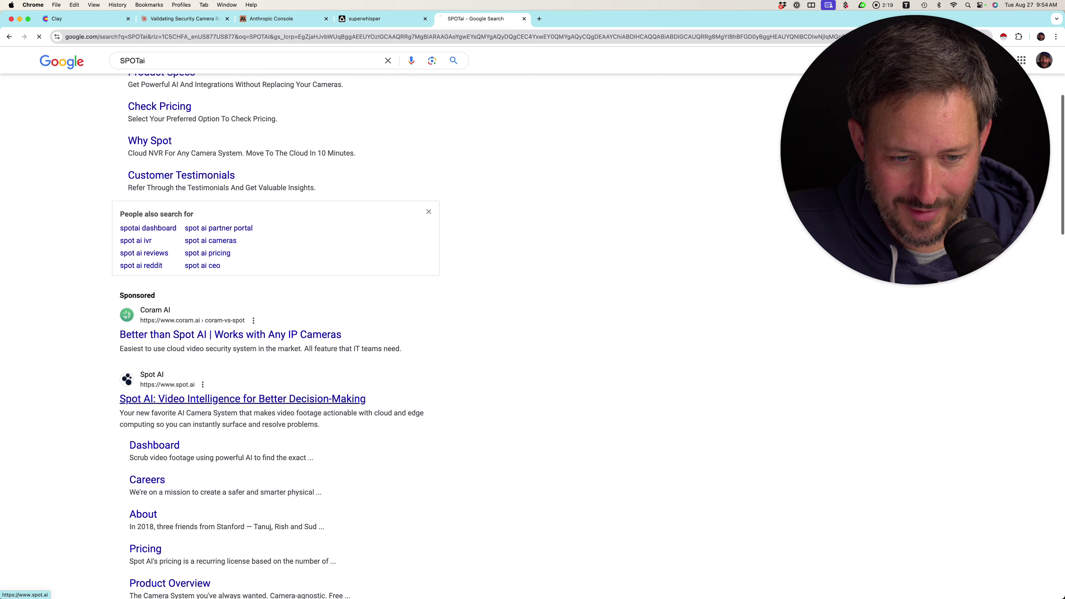
# Copy all the text of the Spot AI home page and paste it into the reply to Claude.
pyautogui.press('super+a')
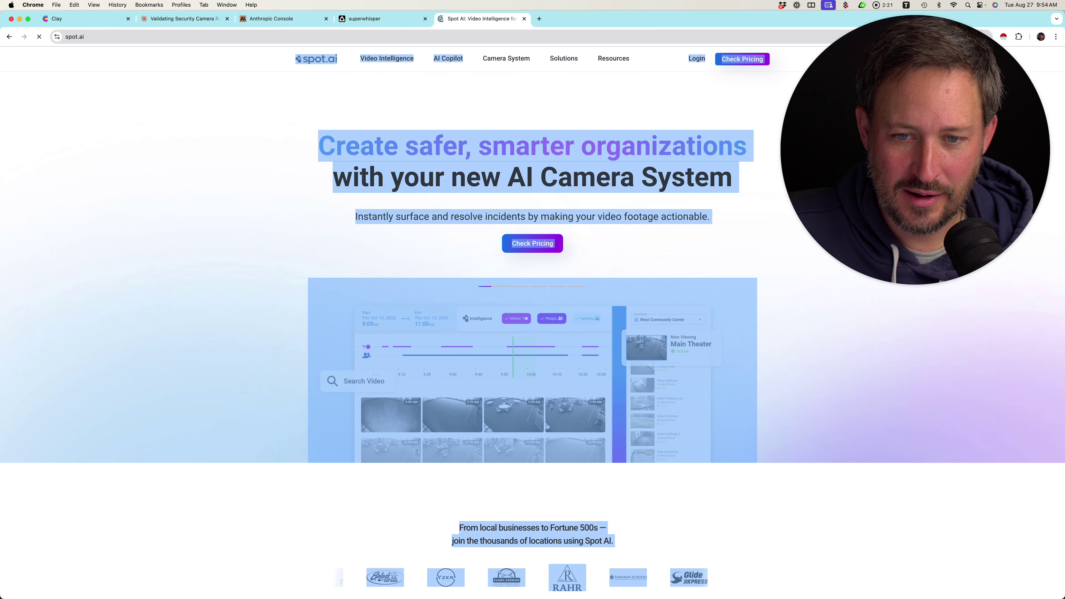
pyautogui.scroll(-20, 532, 323)
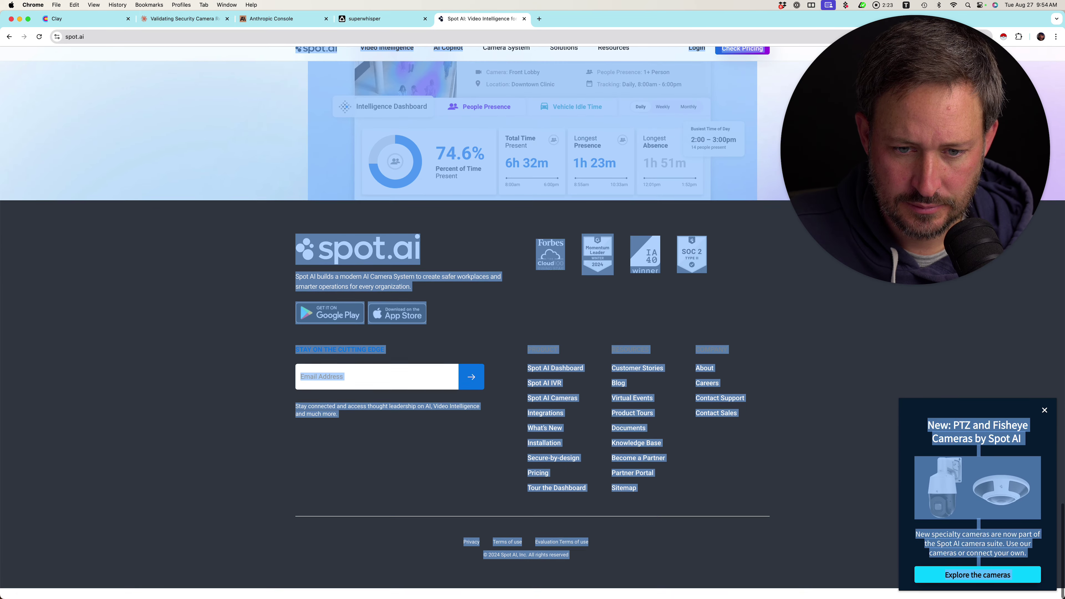
pyautogui.click(272, 19)
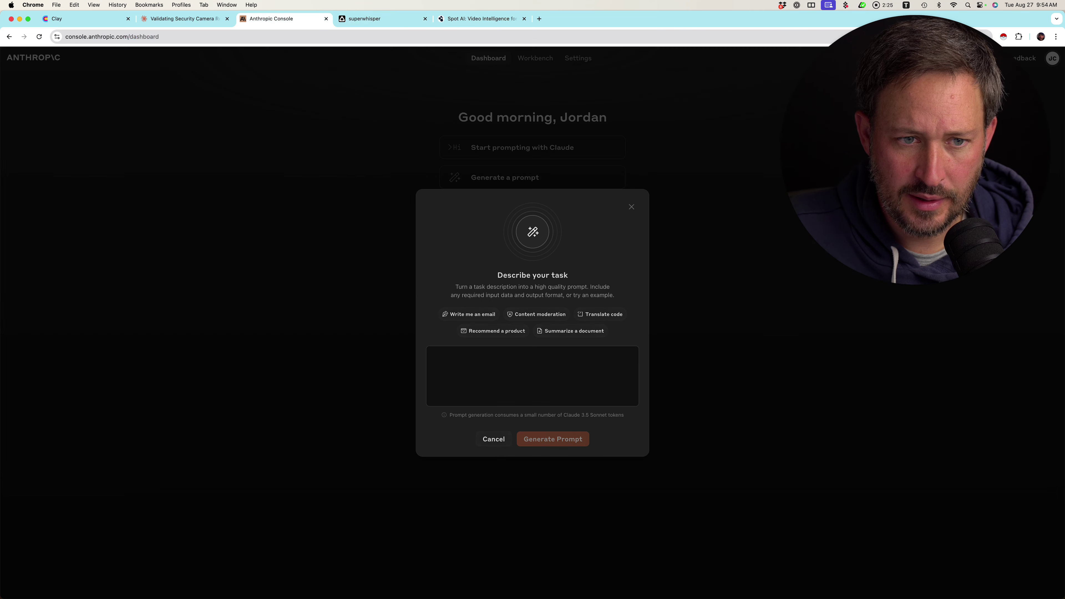
pyautogui.click(184, 18)
pyautogui.press('super+v')
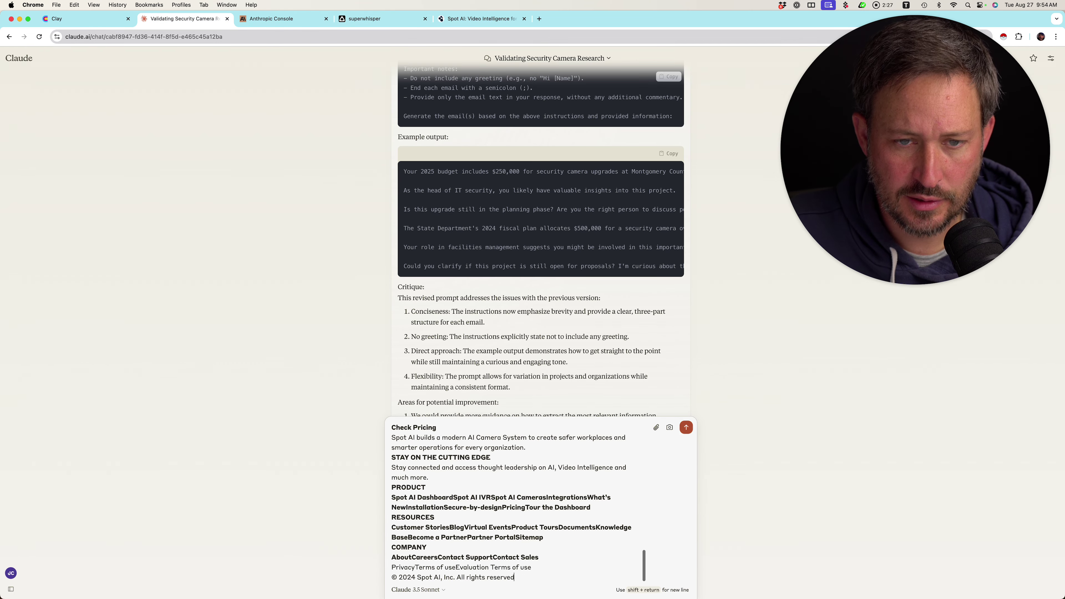
# From the Spot AI home page footer, open the Dashboard, IVR, Cameras, What's New, Installation and Pricing pages in separate tabs.
pyautogui.click(482, 19)
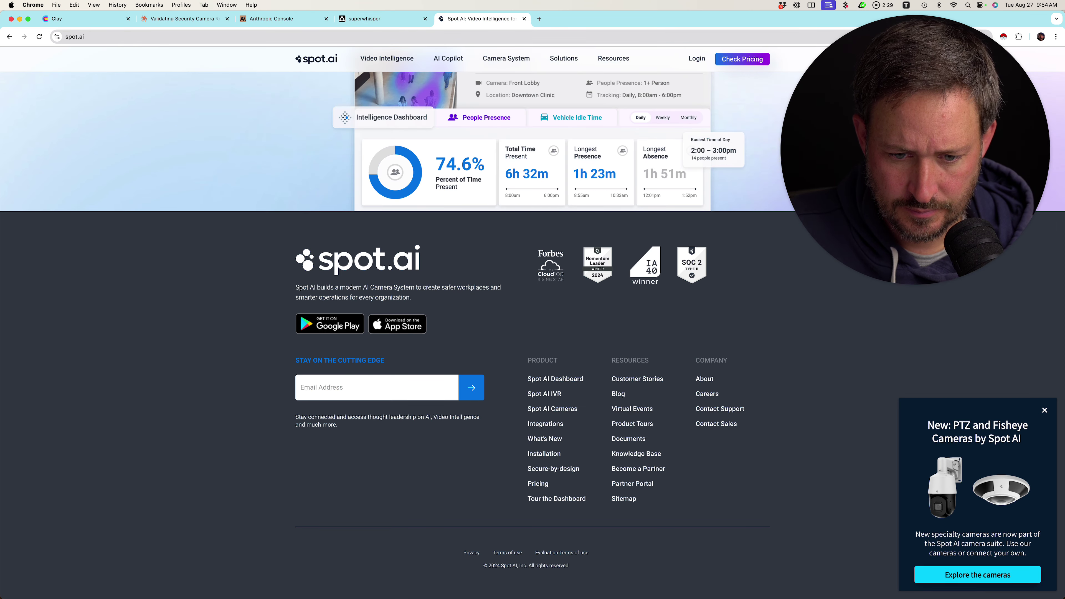
pyautogui.keyDown('super'); pyautogui.click(555, 379); pyautogui.keyUp('super')
pyautogui.keyDown('super'); pyautogui.click(544, 393); pyautogui.keyUp('super')
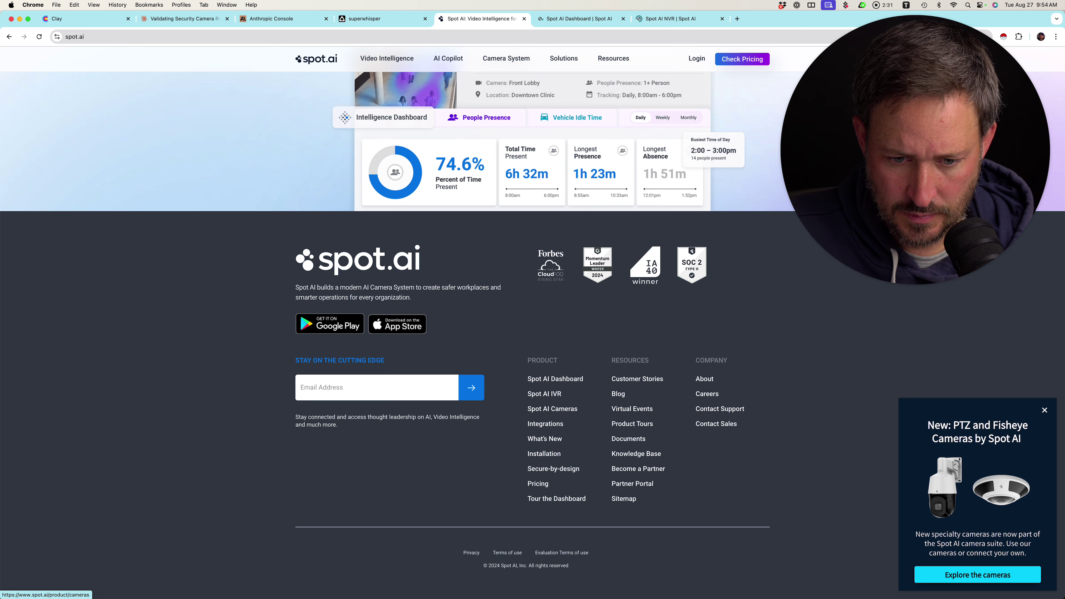
pyautogui.keyDown('super'); pyautogui.click(552, 409); pyautogui.keyUp('super')
pyautogui.keyDown('super'); pyautogui.click(544, 438); pyautogui.keyUp('super')
pyautogui.keyDown('super'); pyautogui.click(543, 454); pyautogui.keyUp('super')
pyautogui.keyDown('super'); pyautogui.click(553, 468); pyautogui.keyUp('super')
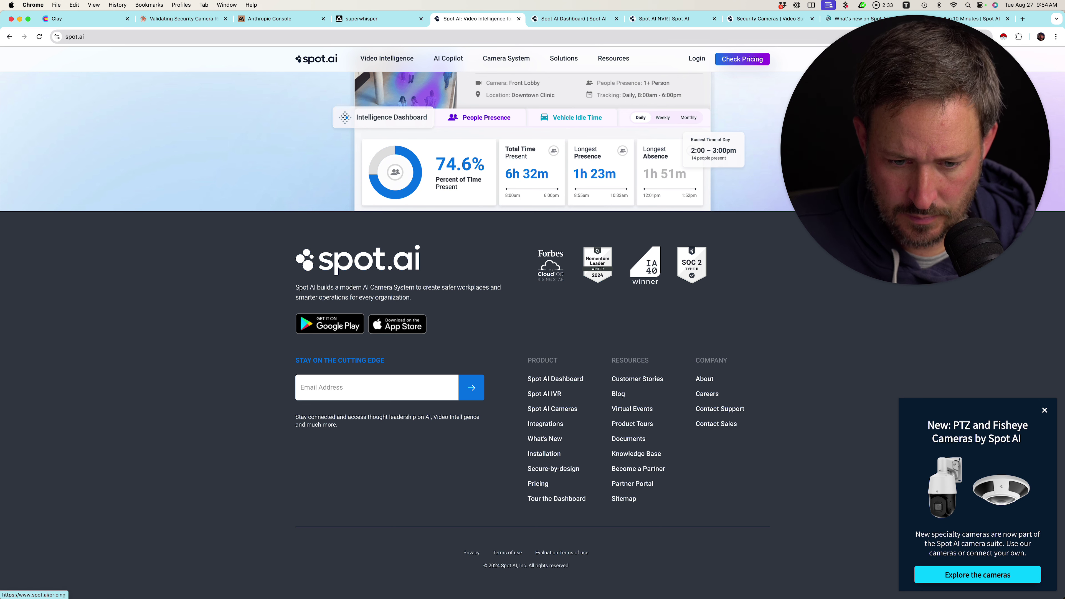
pyautogui.keyDown('super'); pyautogui.click(537, 483); pyautogui.keyUp('super')
# Copy the full text of the Spot AI Dashboard page and paste it into the Claude reply.
pyautogui.hotkey('ctrl', 'Tab')
pyautogui.press('super+a')
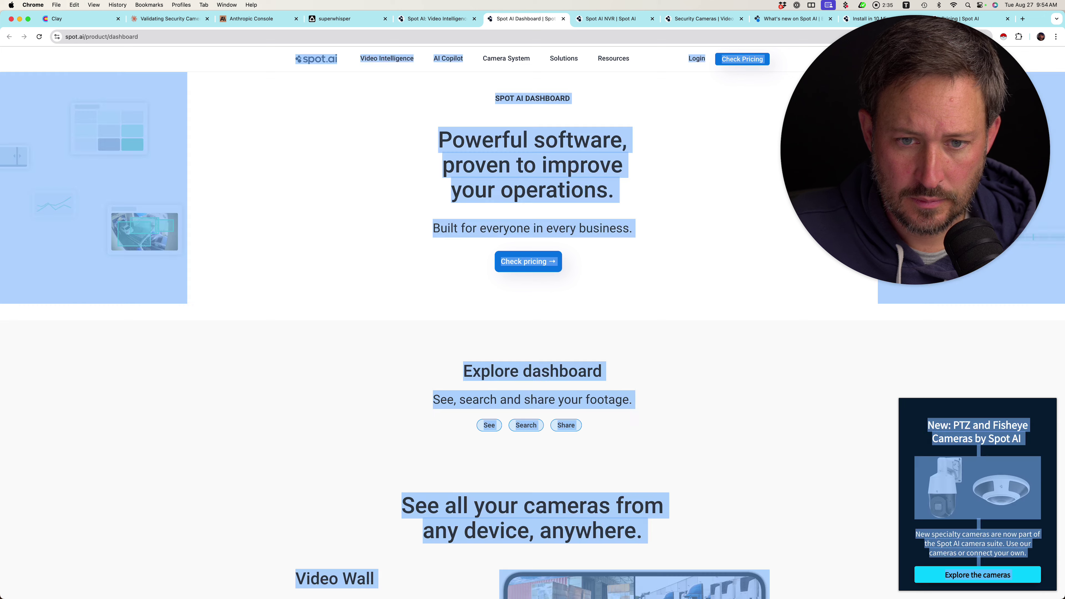
pyautogui.press('super+c')
pyautogui.click(167, 19)
pyautogui.press('super+v')
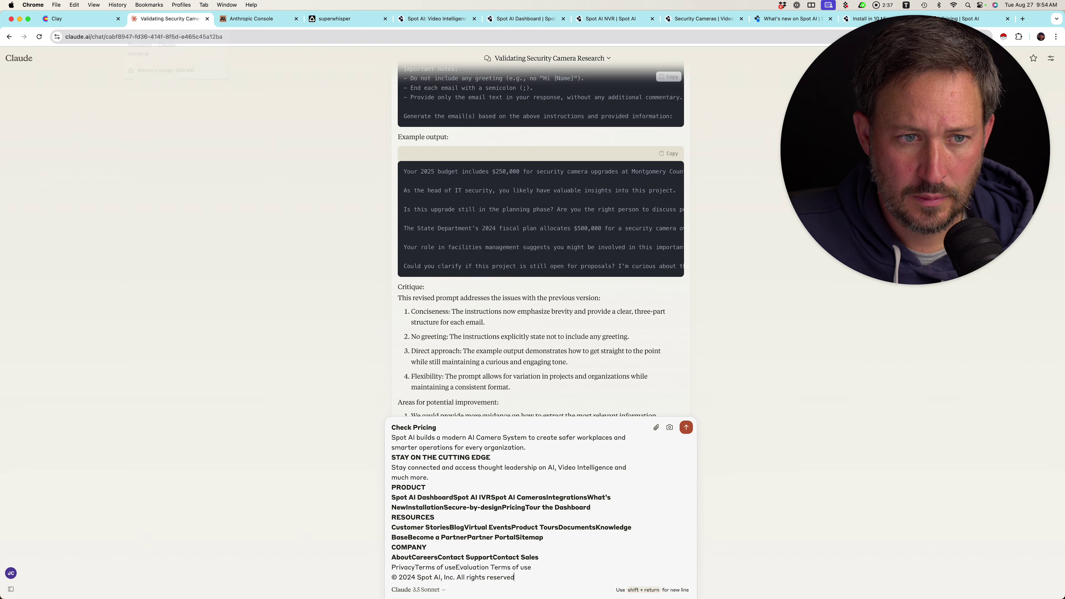
pyautogui.press('super+v')
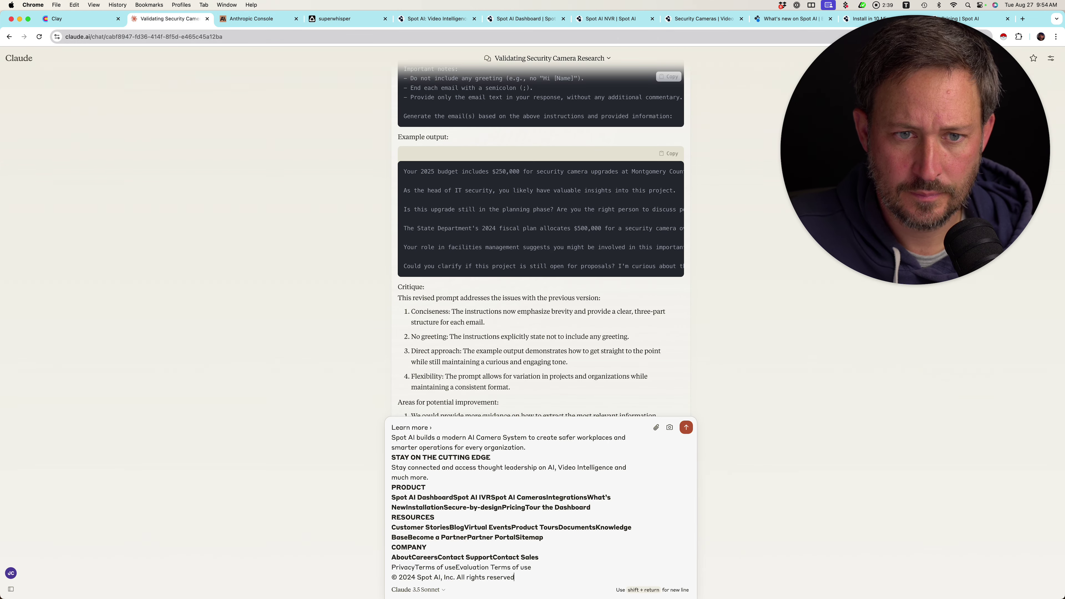
# Copy the full text of the Spot AI IVR page and add it to the Claude reply.
pyautogui.click(525, 18)
pyautogui.click(610, 18)
pyautogui.press('super+a')
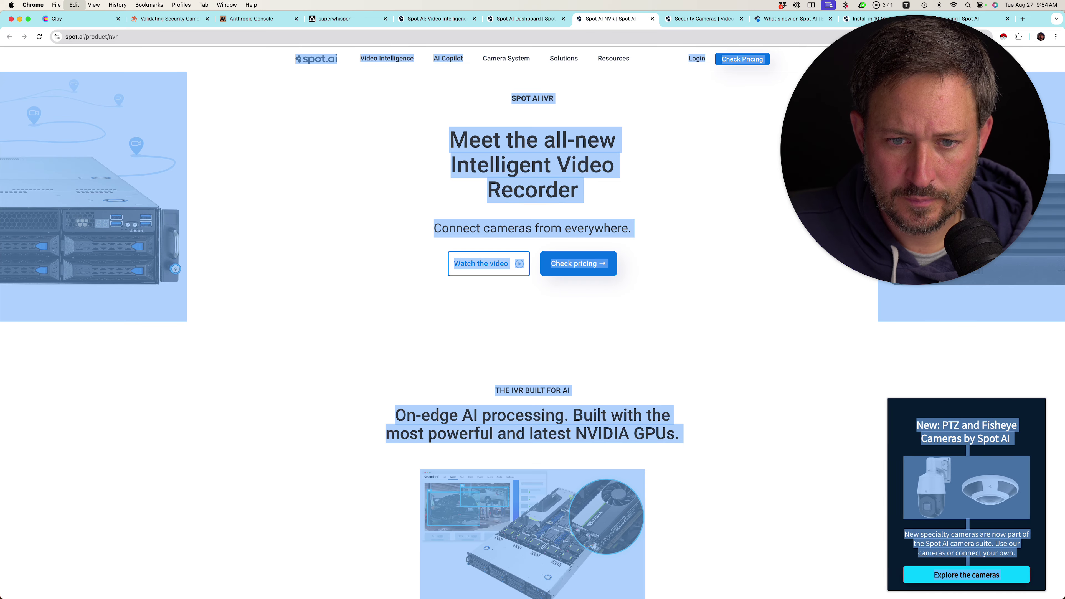
pyautogui.press('super+c')
pyautogui.click(168, 19)
pyautogui.press('super+v')
# Copy all text from the Spot AI Cameras page and bring it over to the Claude conversation.
pyautogui.click(702, 19)
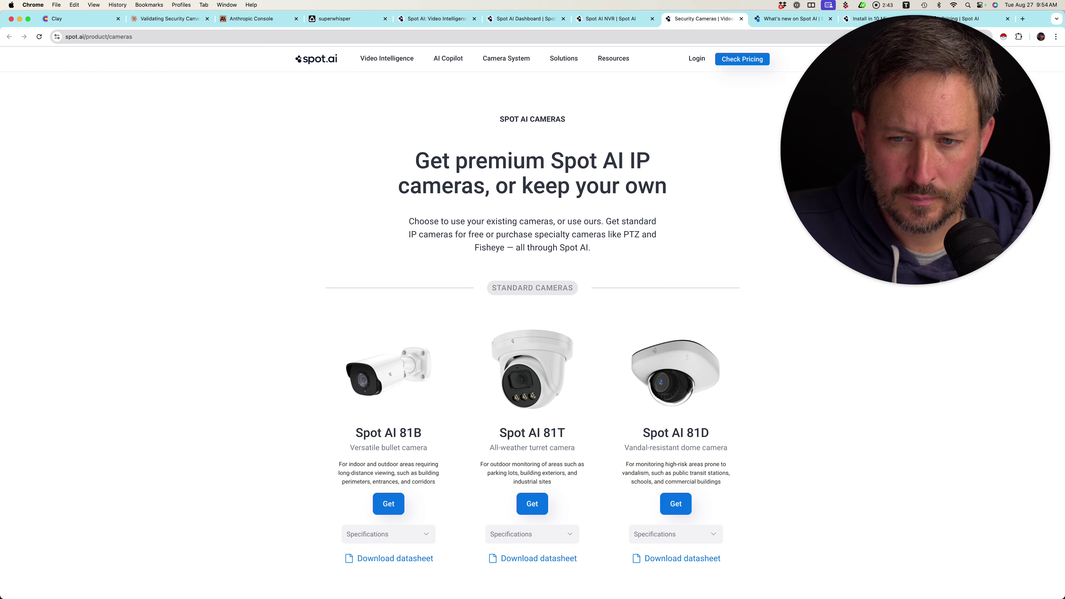
pyautogui.press('super+a')
pyautogui.press('super+c')
pyautogui.click(167, 19)
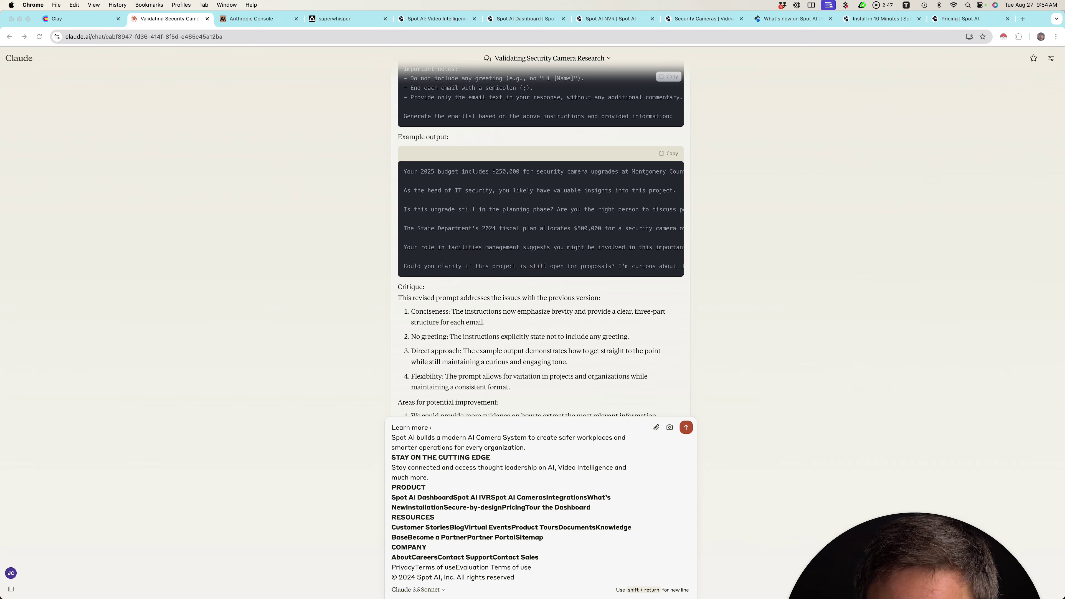
# Copy the entire "What's new on Spot AI" page and attach it as pasted text to the Claude reply.
pyautogui.click(791, 19)
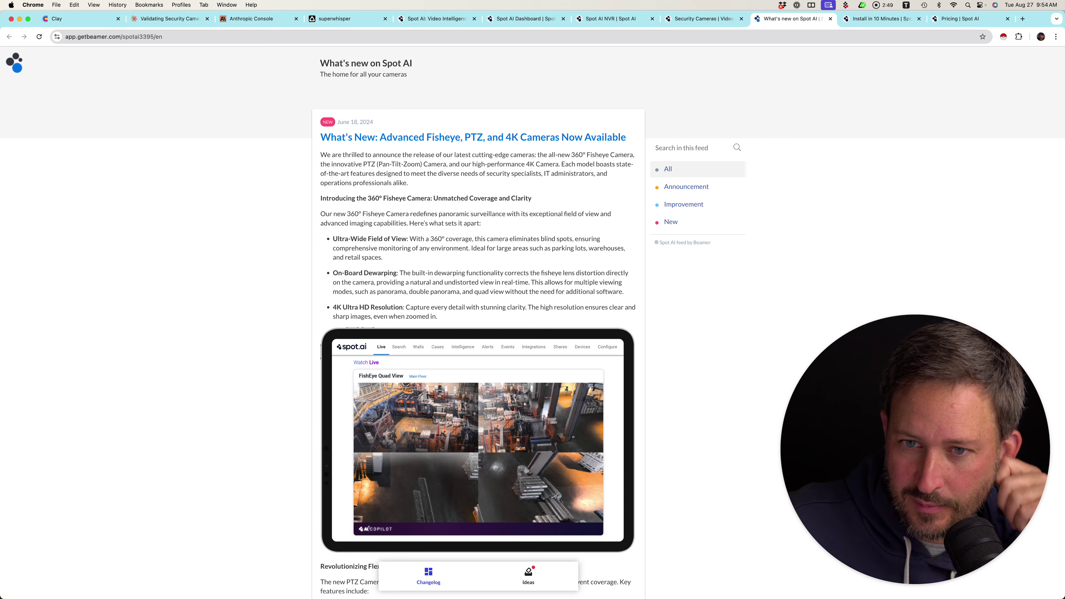
pyautogui.press('super+a')
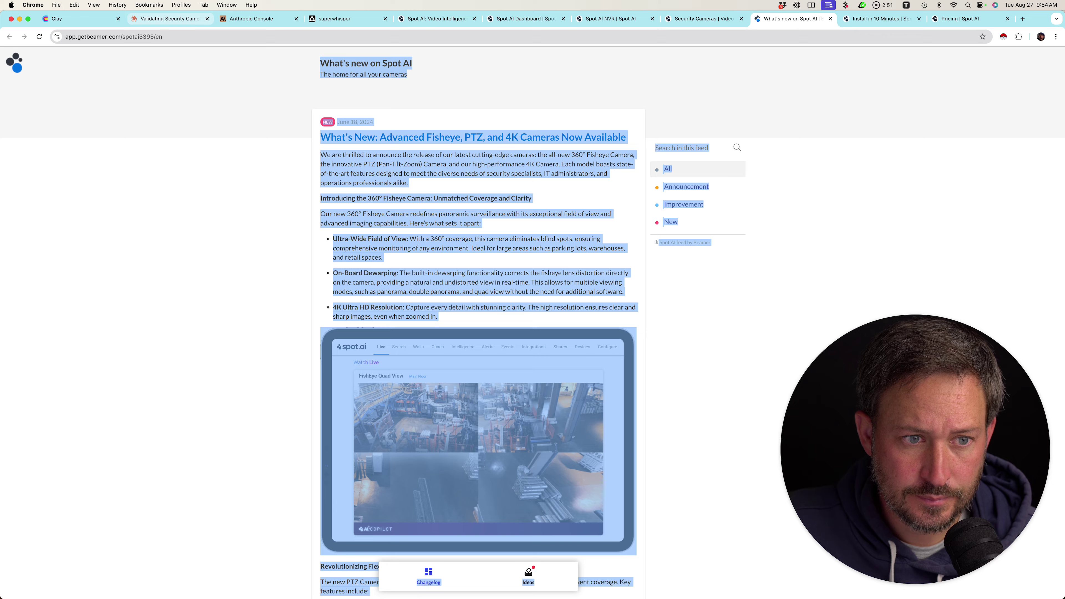
pyautogui.click(168, 19)
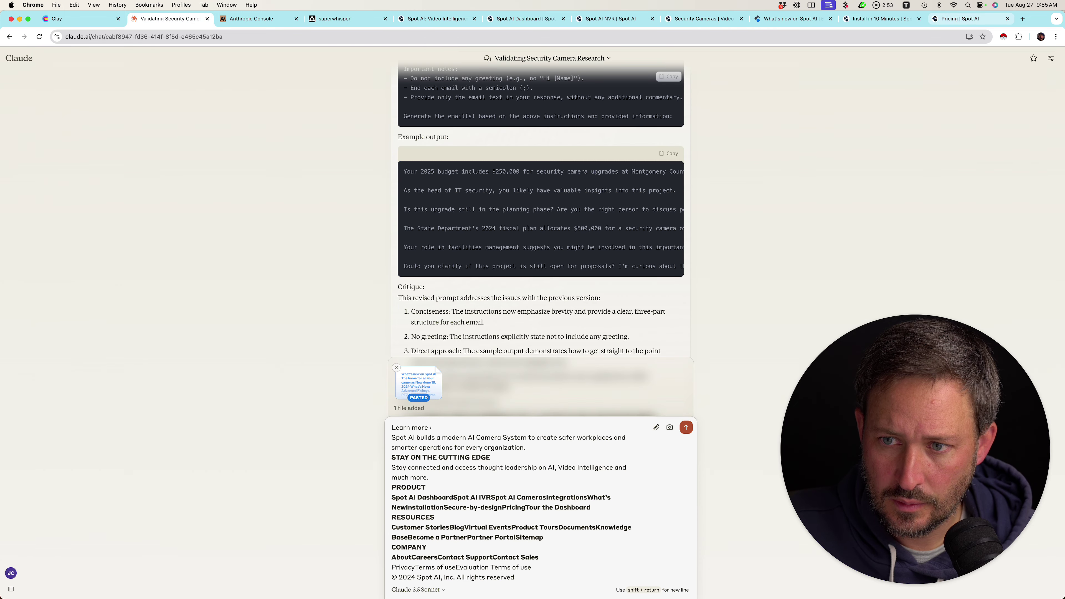
# Attach the full Spot AI Pricing page as pasted text and add a dashed separator line below the reply's text.
pyautogui.click(964, 18)
pyautogui.press('super+a')
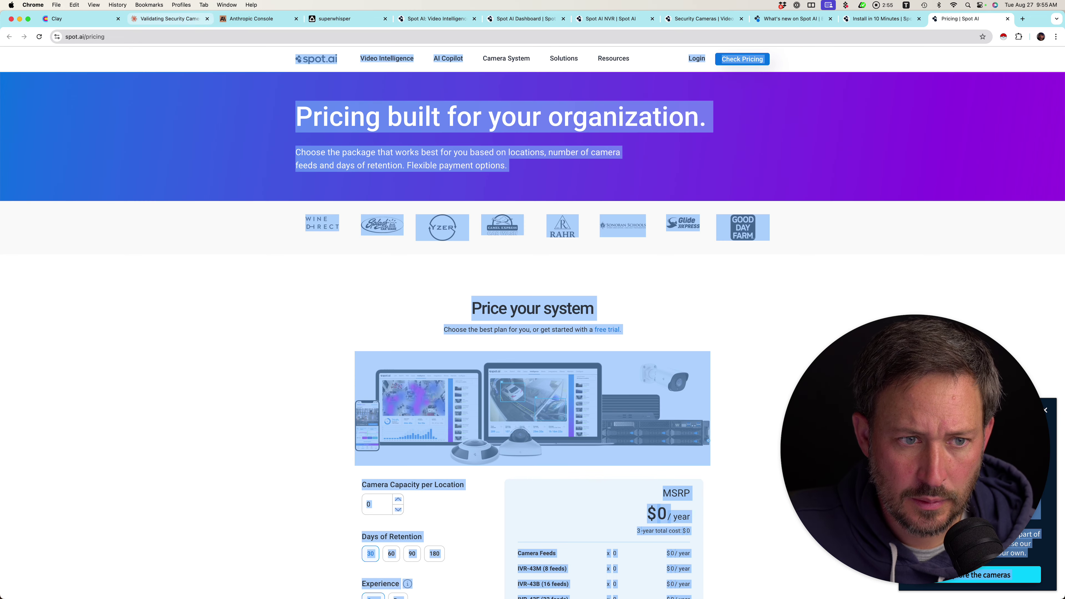
pyautogui.click(168, 18)
pyautogui.press('super+v')
pyautogui.hotkey('shift', 'Return')
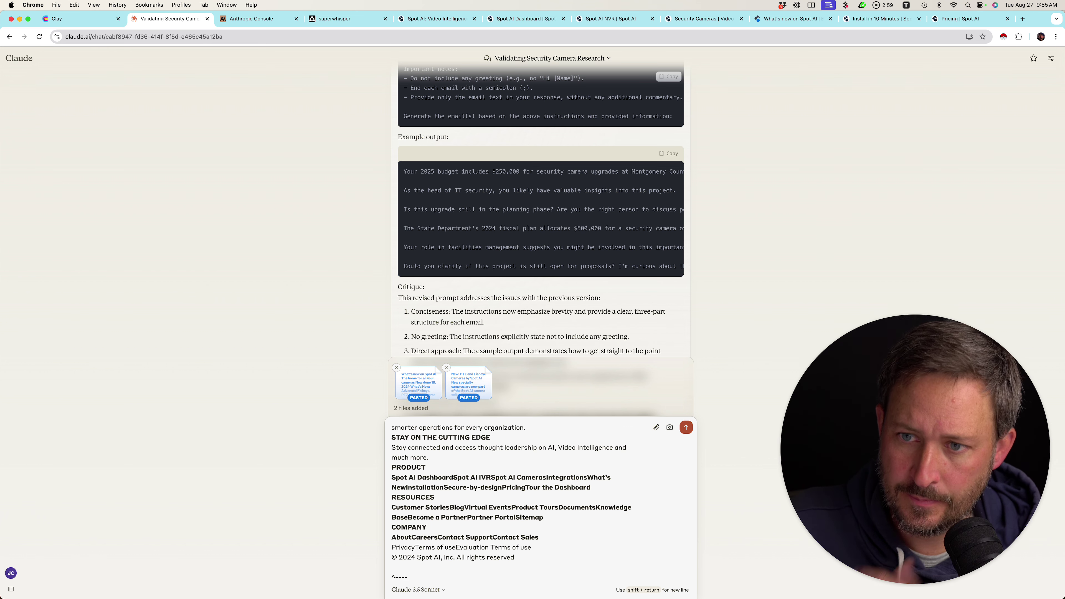
# Dictate a request for a concise Spot AI value proposition based on the pasted pages and send it to Claude.
pyautogui.hotkey('ctrl', 'space')
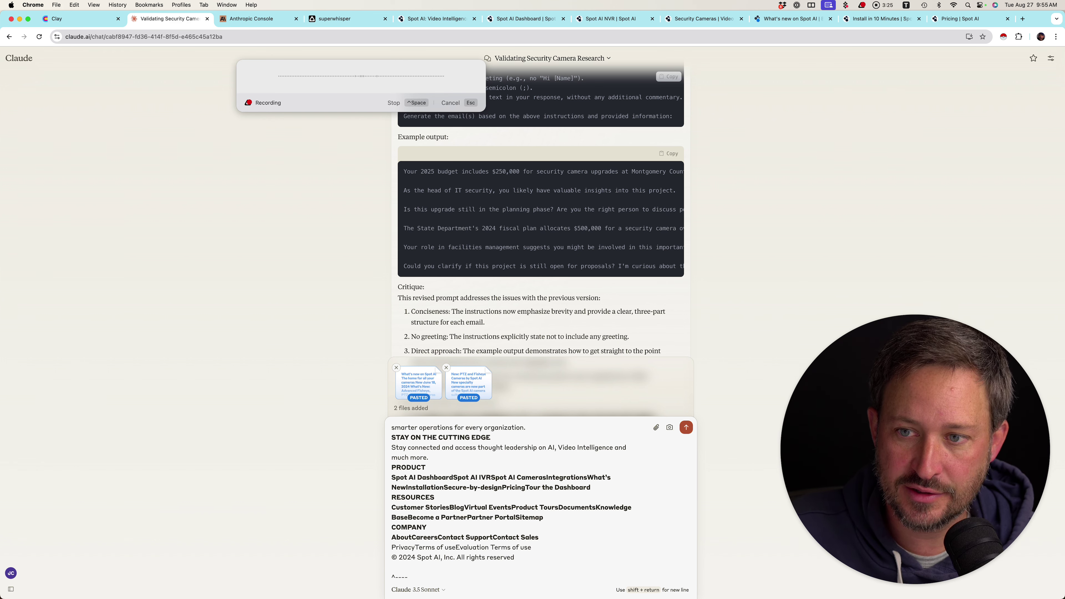
pyautogui.hotkey('ctrl', 'space')
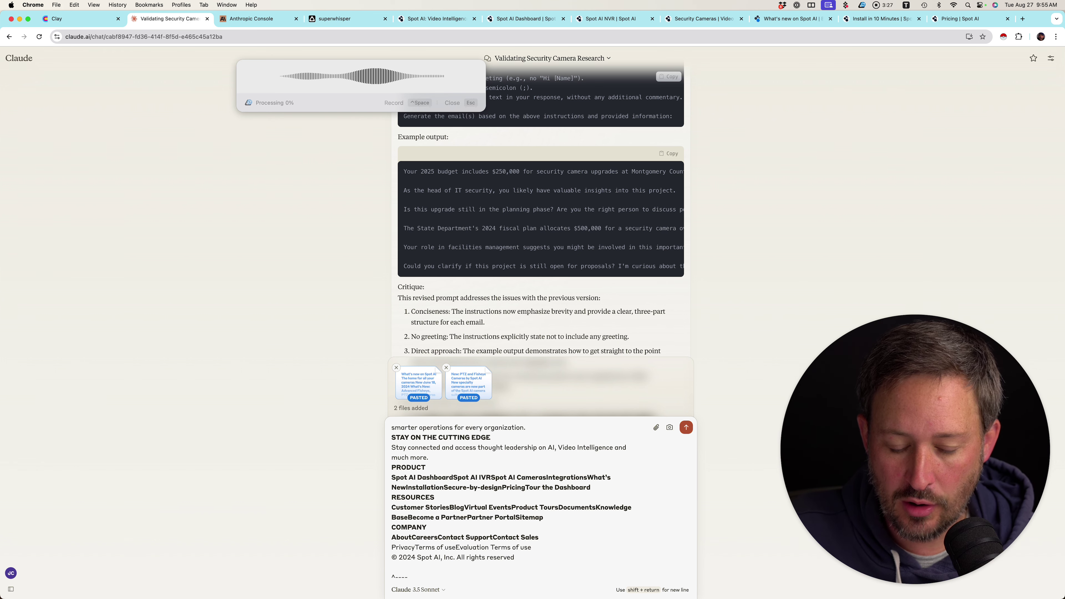
pyautogui.press('Return')
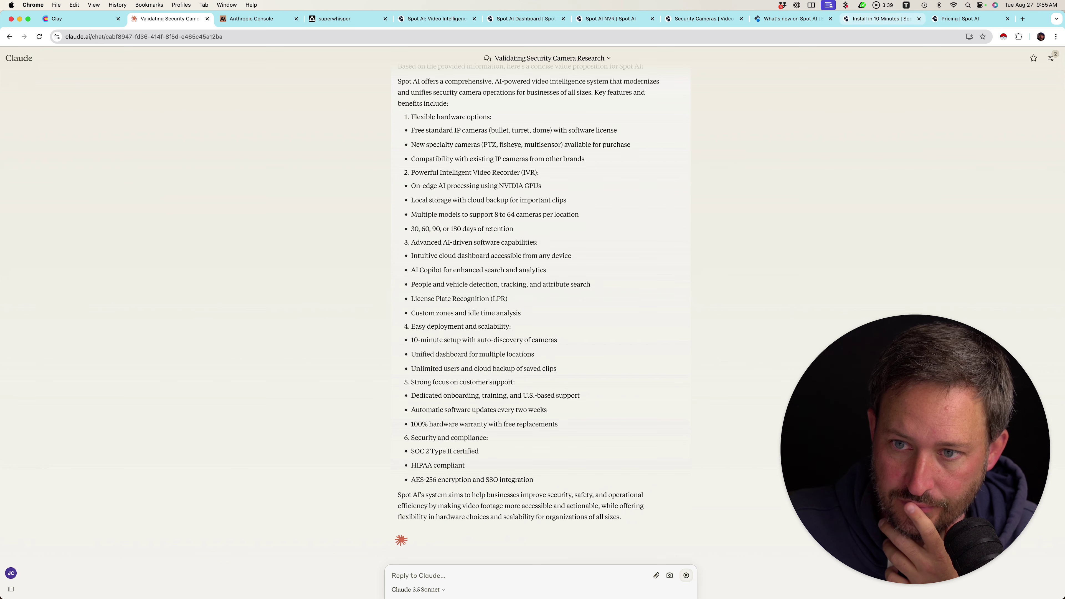
# Dictate and send a request to rewrite the prompt with this context, asking curious questions about problems Spot can help with, without pitching.
pyautogui.hotkey('ctrl', 'space')
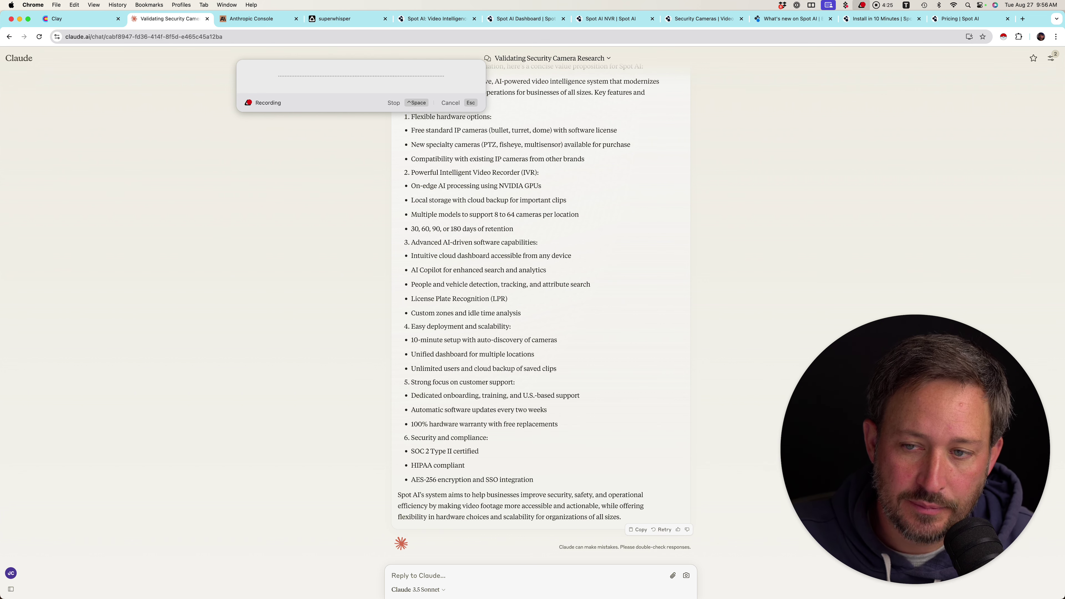
pyautogui.hotkey('ctrl', 'space')
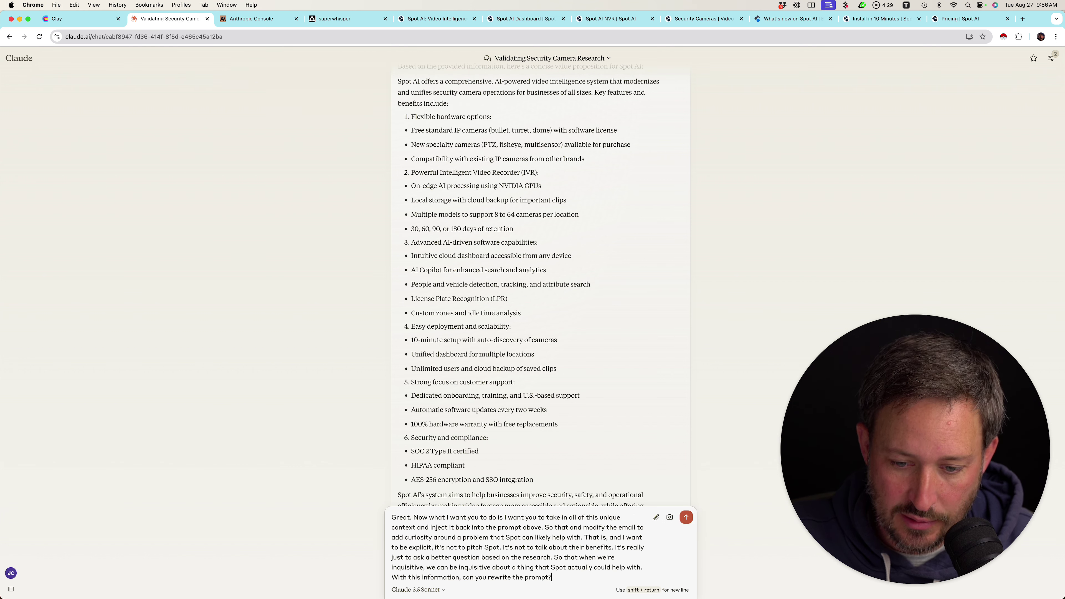
pyautogui.press('Return')
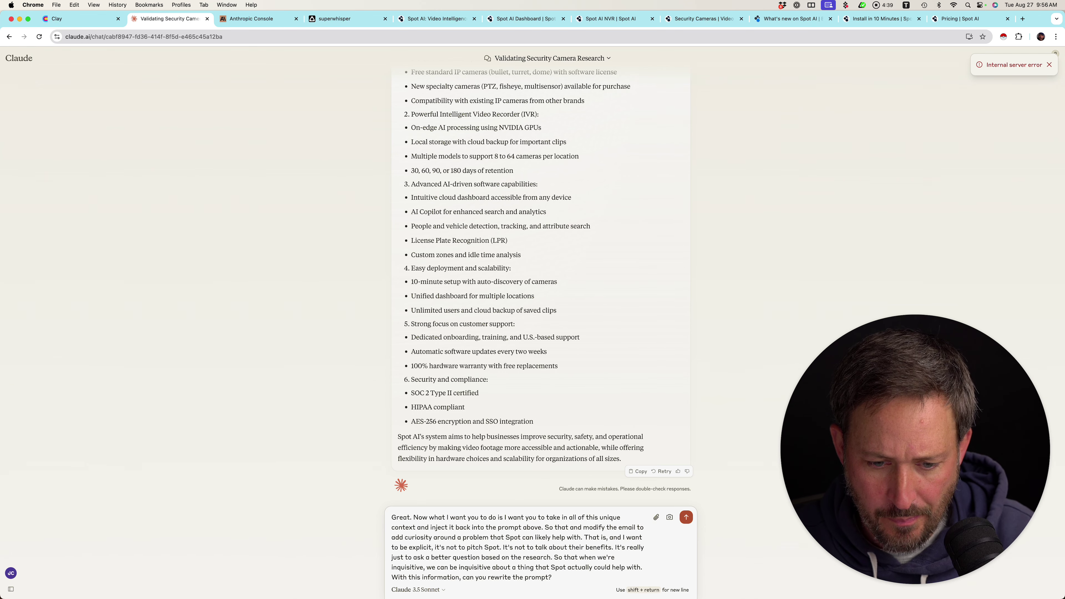
pyautogui.press('Return')
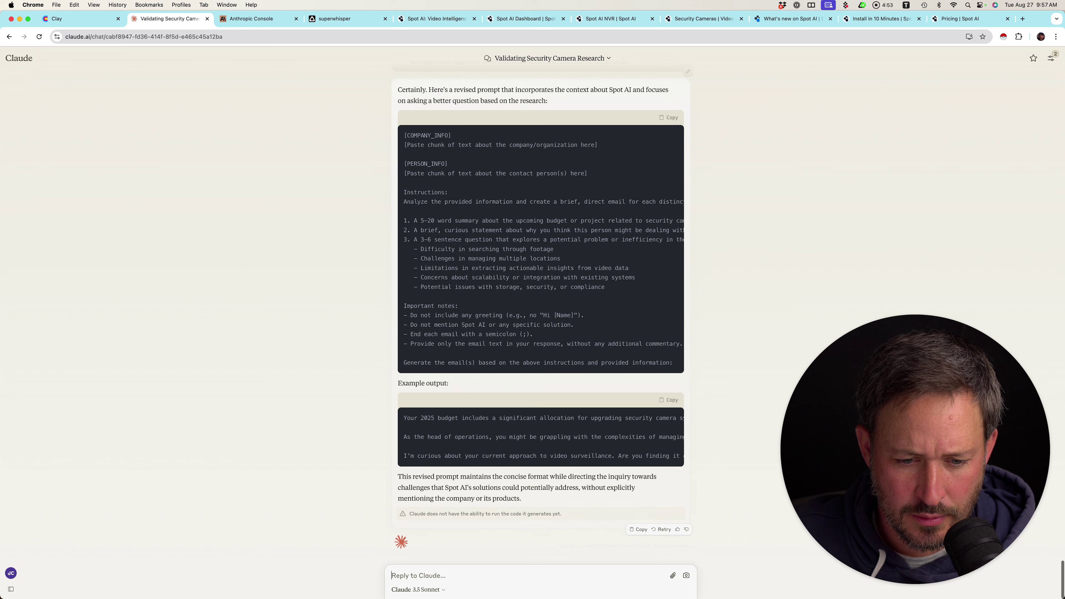
# Review the revised prompt, then dictate and send Claude a request to include all the Spot AI information and assess whether five bullet points limit creativity.
pyautogui.hscroll(1, 541, 248)
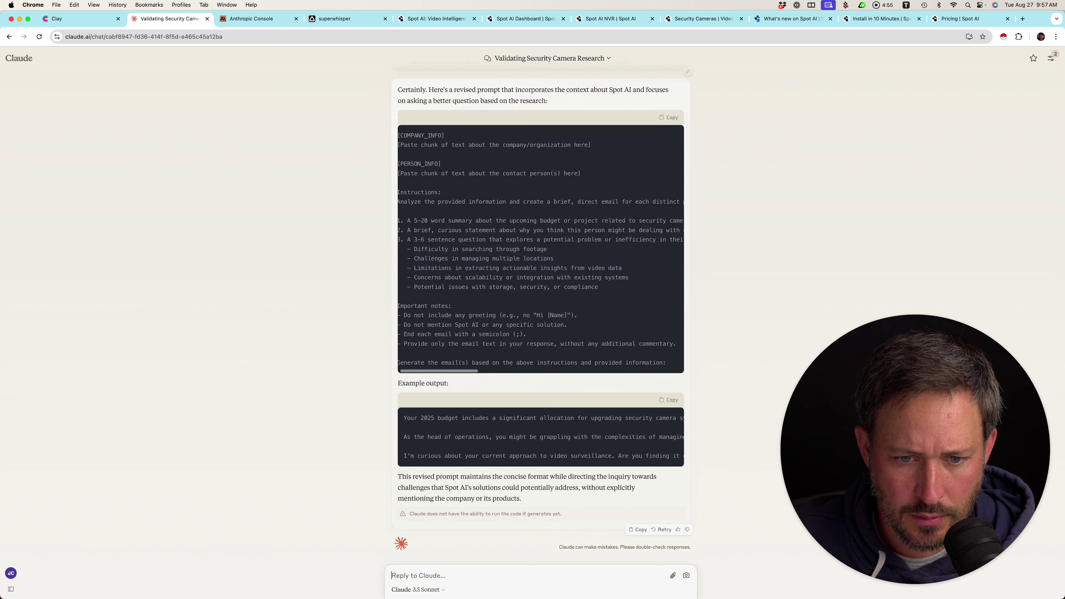
pyautogui.hscroll(15, 540, 249)
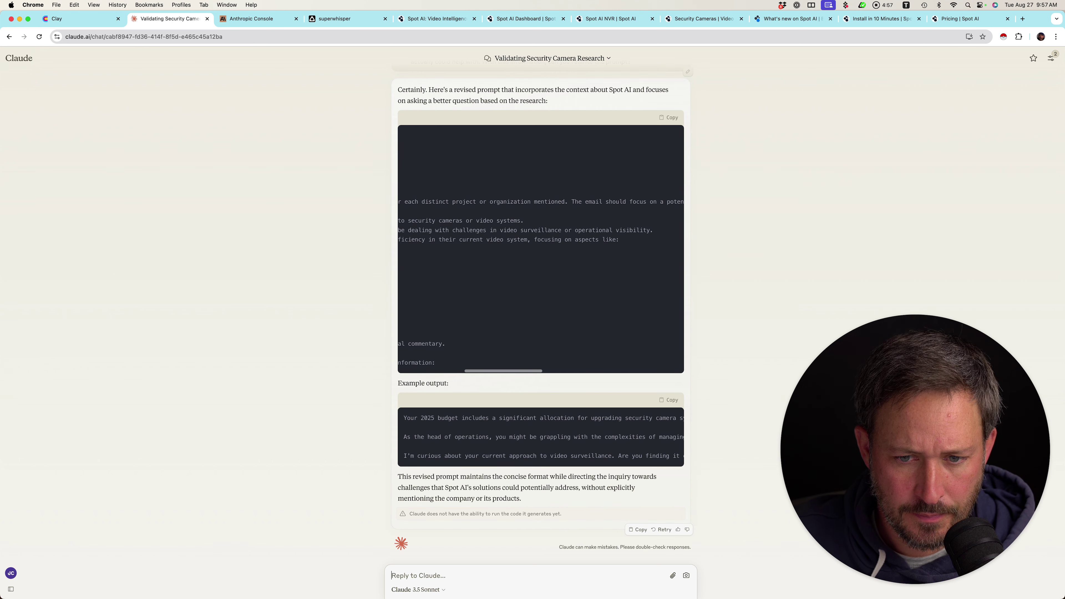
pyautogui.hscroll(-15, 540, 249)
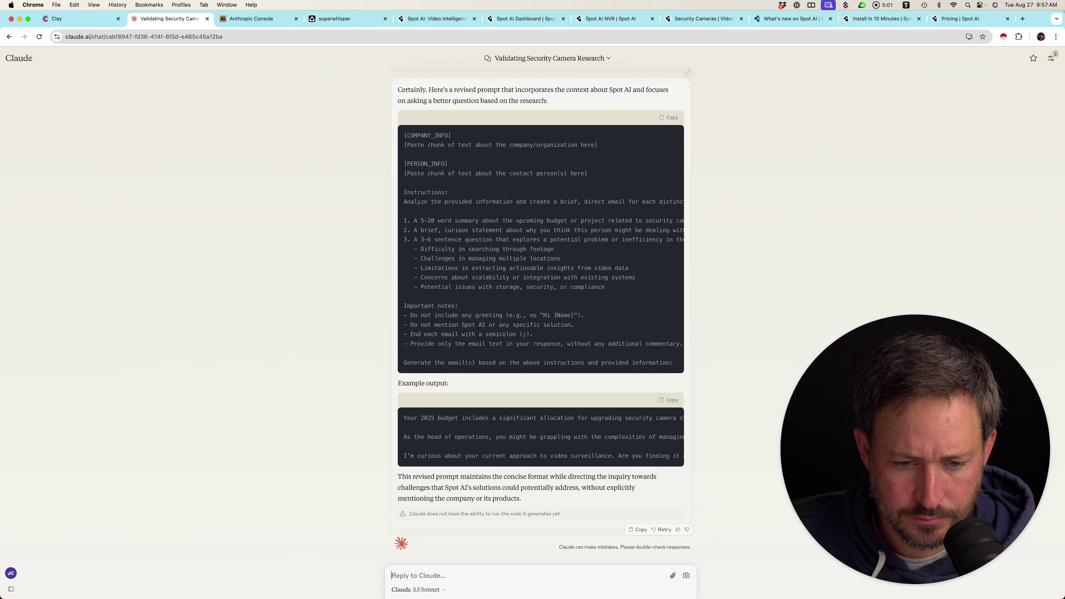
pyautogui.hotkey('ctrl', 'space')
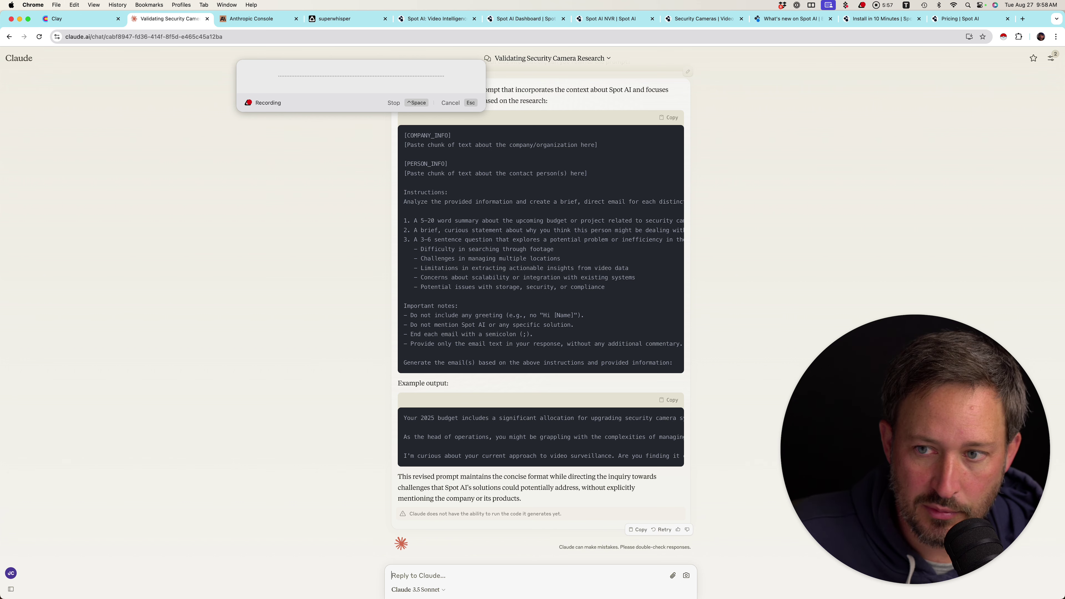
pyautogui.hotkey('ctrl', 'space')
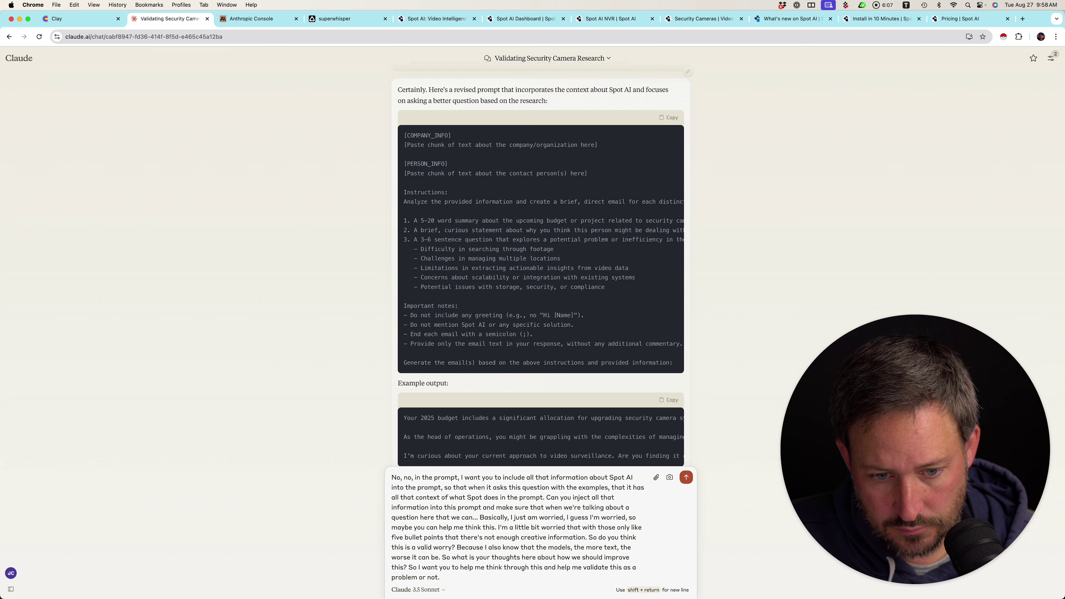
pyautogui.press('Return')
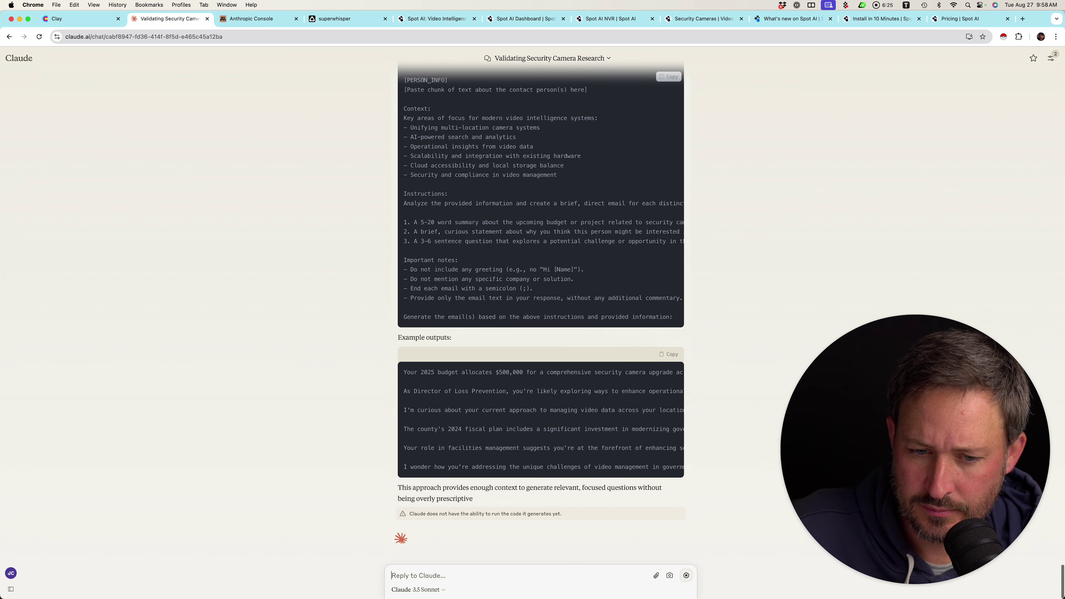
# Dictate and send a request for one copyable code block with the example outputs baked into the prompt's middle and the instructions at the end.
pyautogui.hotkey('ctrl', 'space')
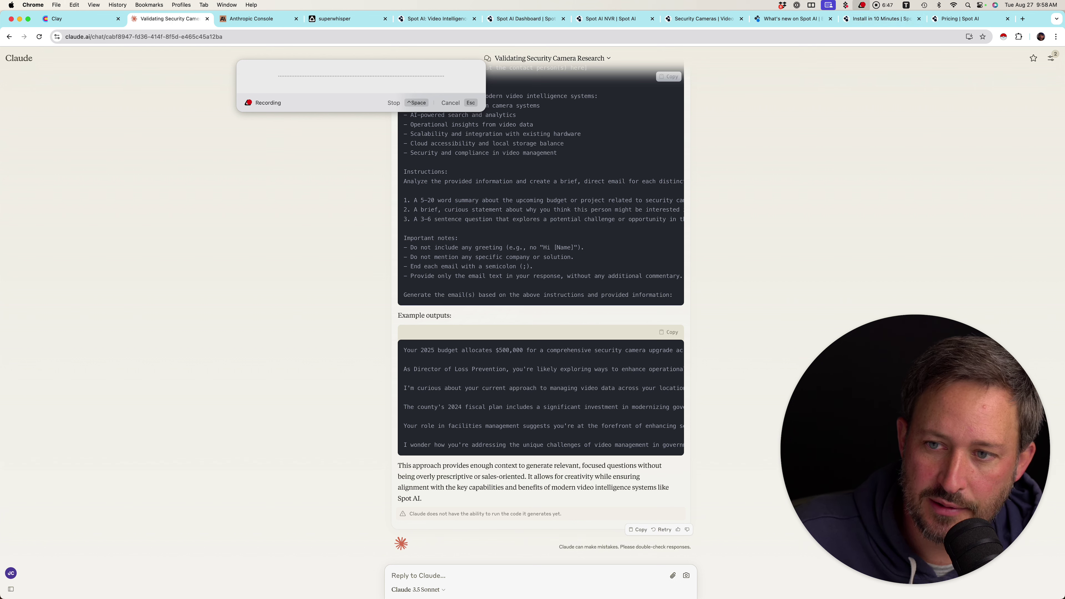
pyautogui.hotkey('ctrl', 'space')
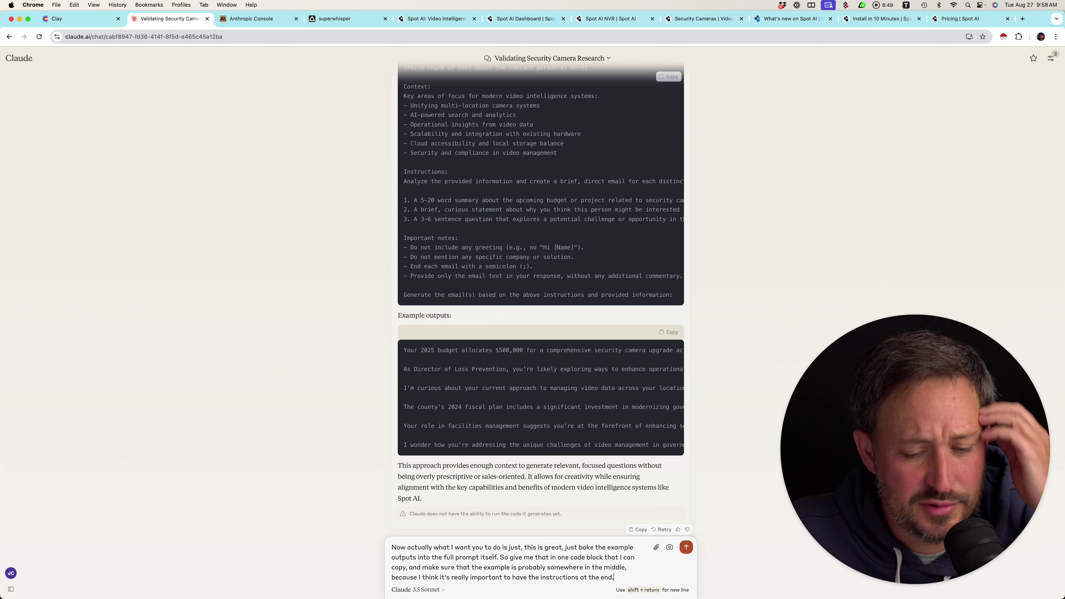
pyautogui.press('Return')
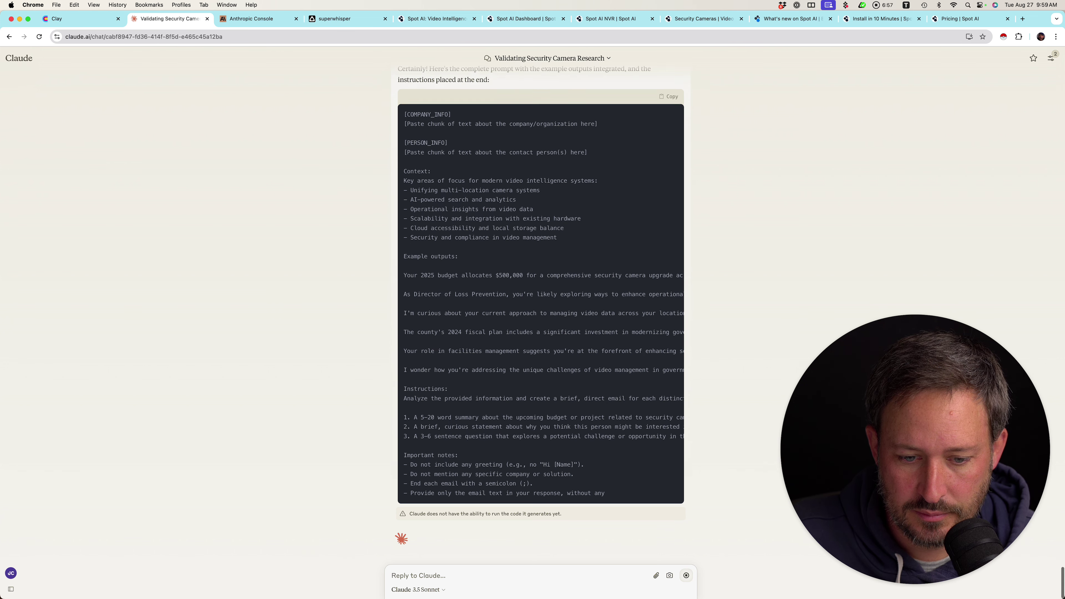
pyautogui.scroll(3, 541, 323)
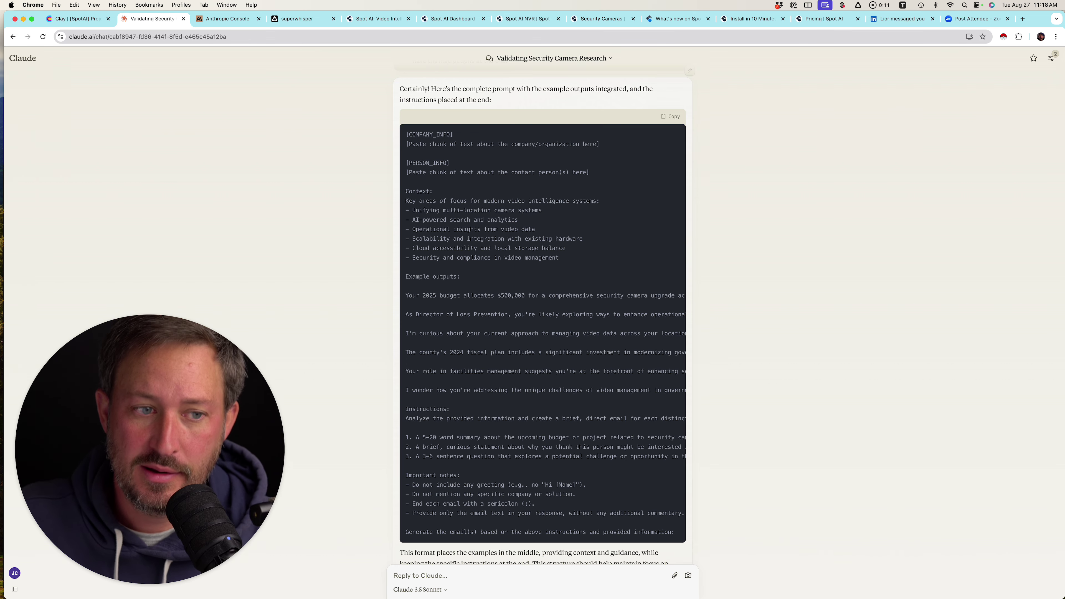
# Copy the Baldwin Public Library email result from the Clay table's row 1 and paste it into the Claude reply.
pyautogui.hotkey('ctrl', 'shift', 'Tab')
pyautogui.moveTo(994, 226)
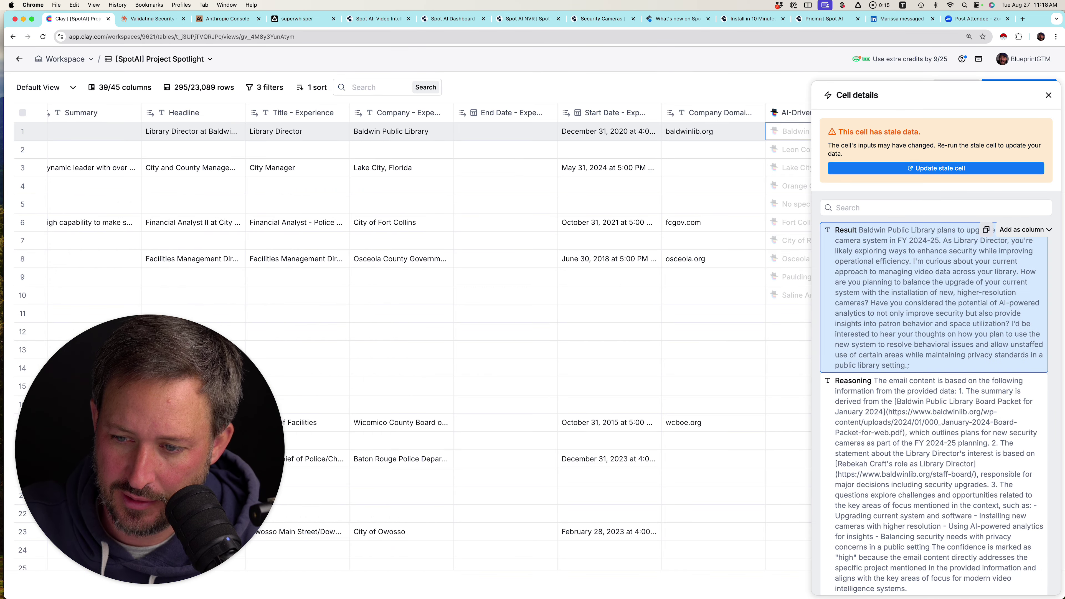
pyautogui.click(986, 229)
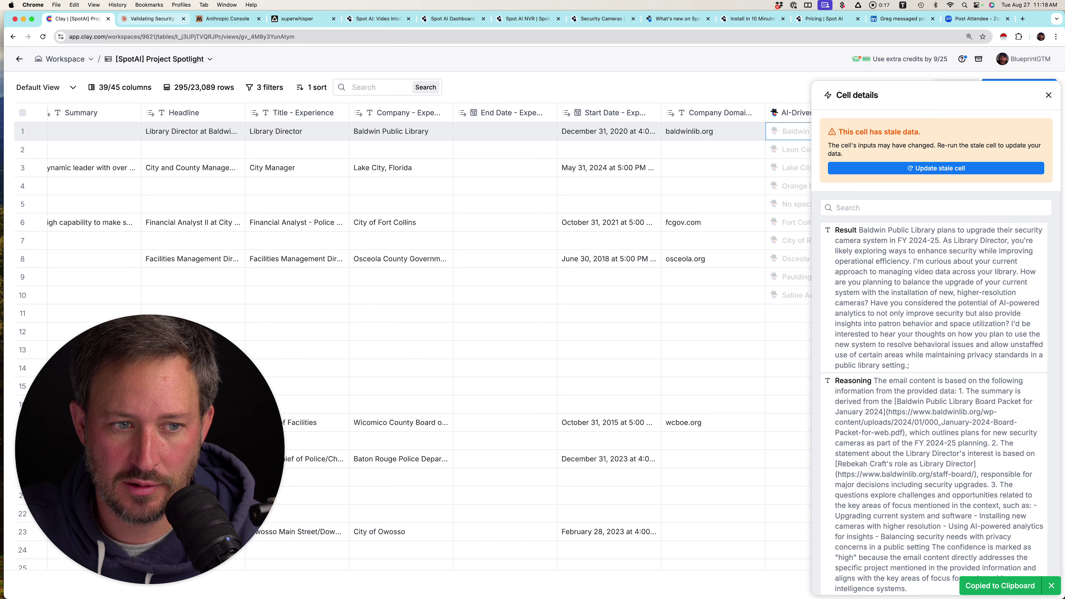
pyautogui.click(152, 19)
pyautogui.click(420, 575)
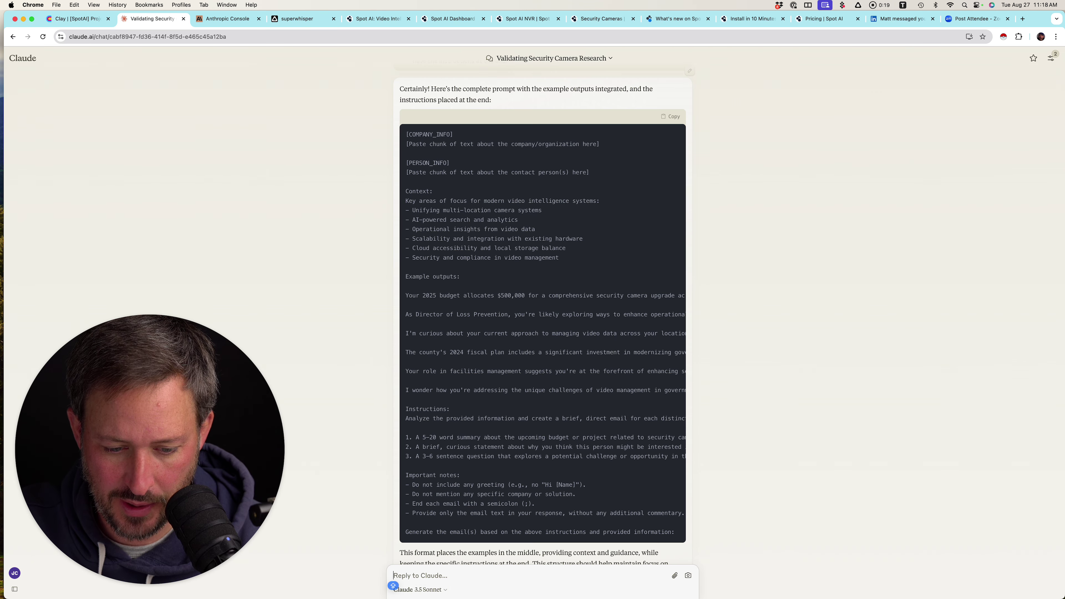
pyautogui.press('super+v')
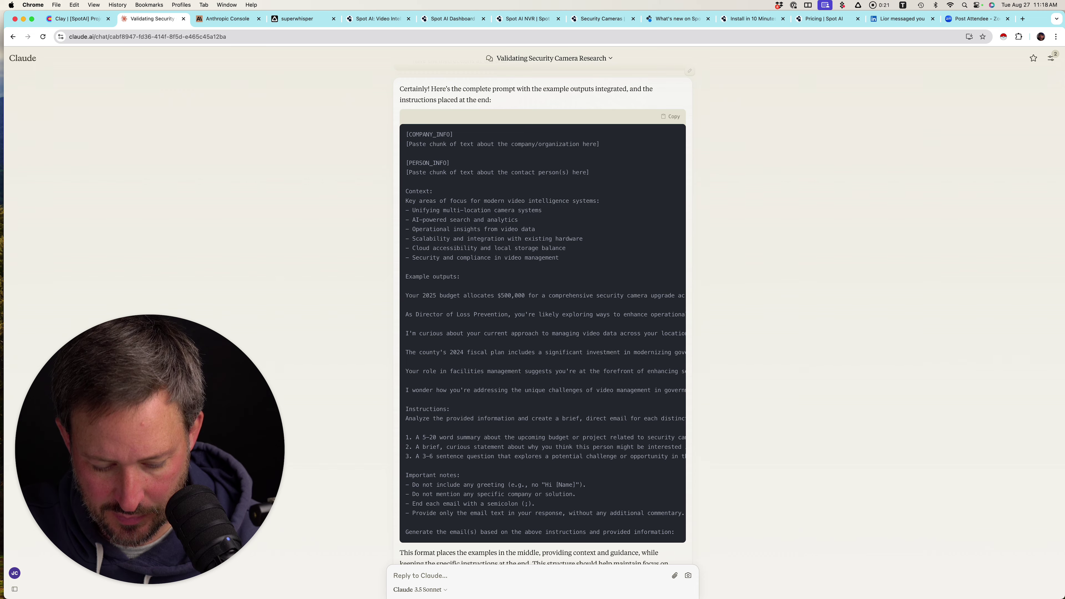
# Copy the Leon County Schools result from row 2 in Clay and add it below the first email in the Claude reply.
pyautogui.hotkey('ctrl', 'shift', 'Tab')
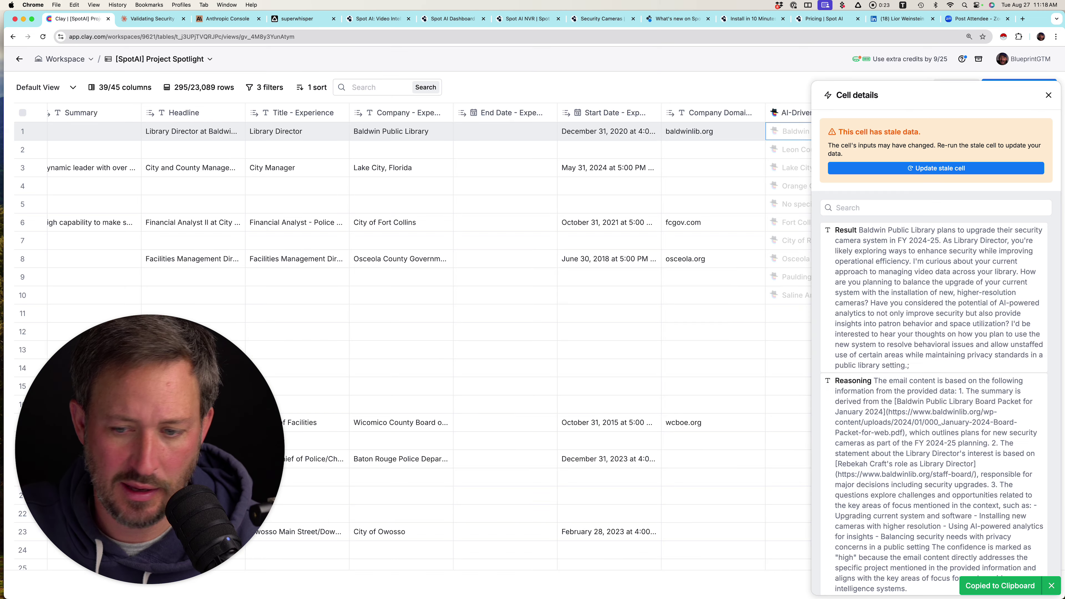
pyautogui.click(1048, 95)
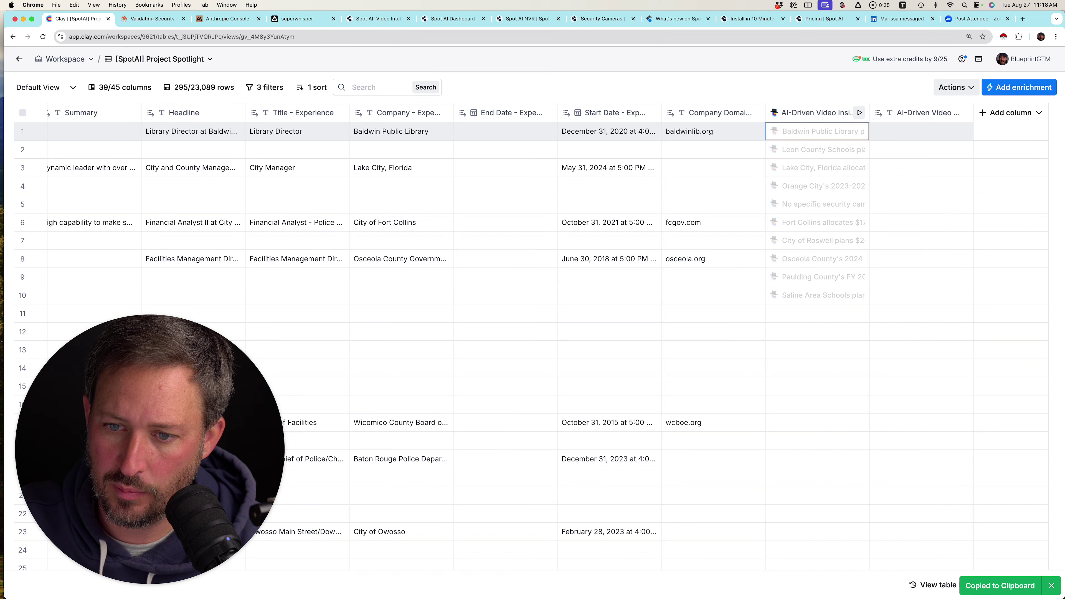
pyautogui.click(817, 150)
pyautogui.click(986, 229)
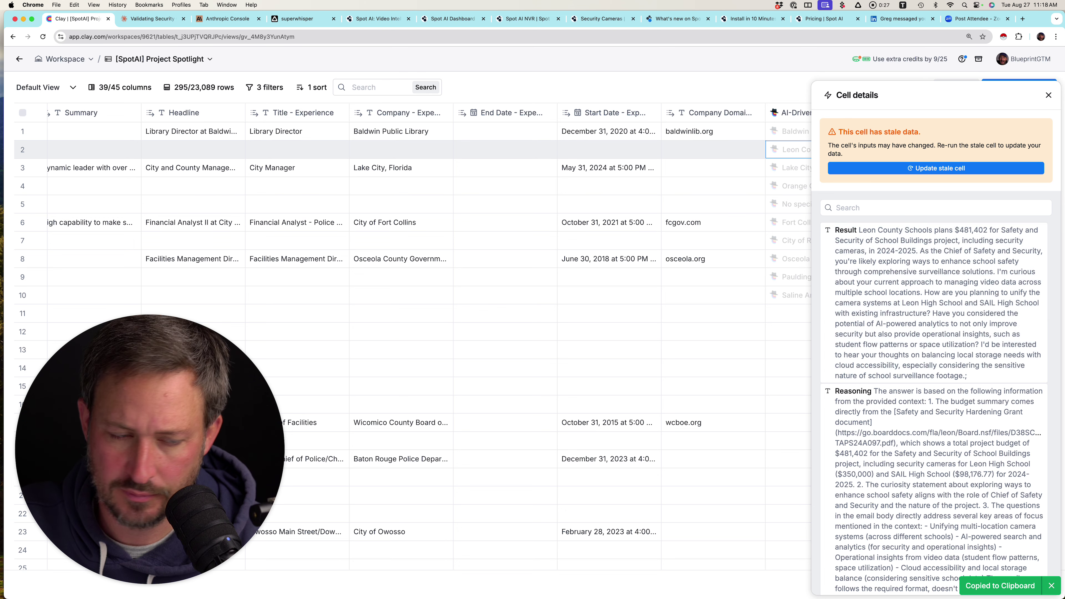
pyautogui.click(516, 37)
pyautogui.hotkey('ctrl', 'Tab')
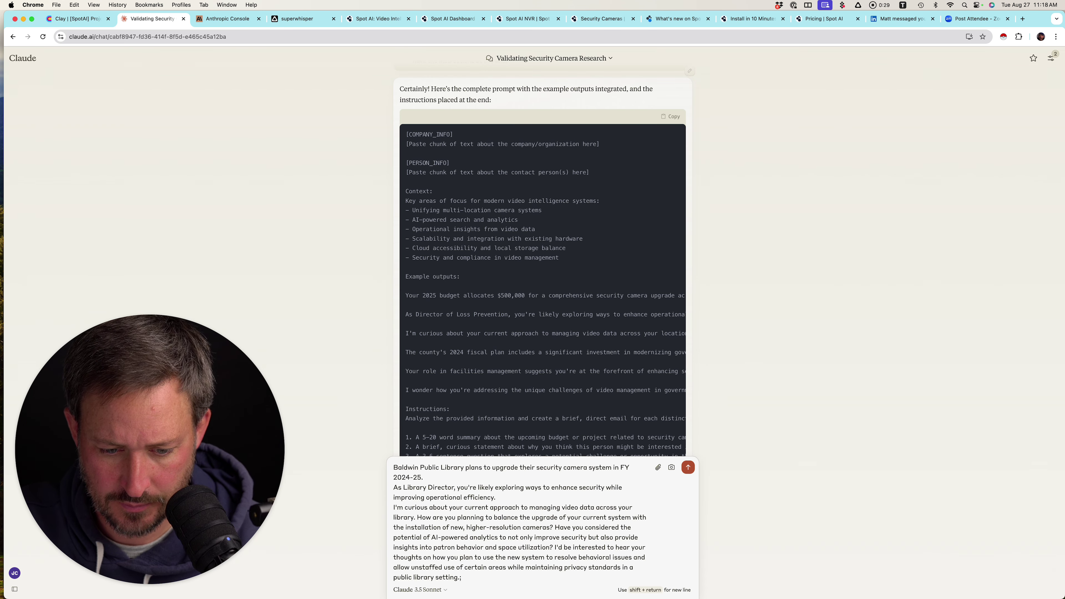
pyautogui.hotkey('shift', 'Return')
pyautogui.hotkey('shift', 'Return')
pyautogui.press('super+v')
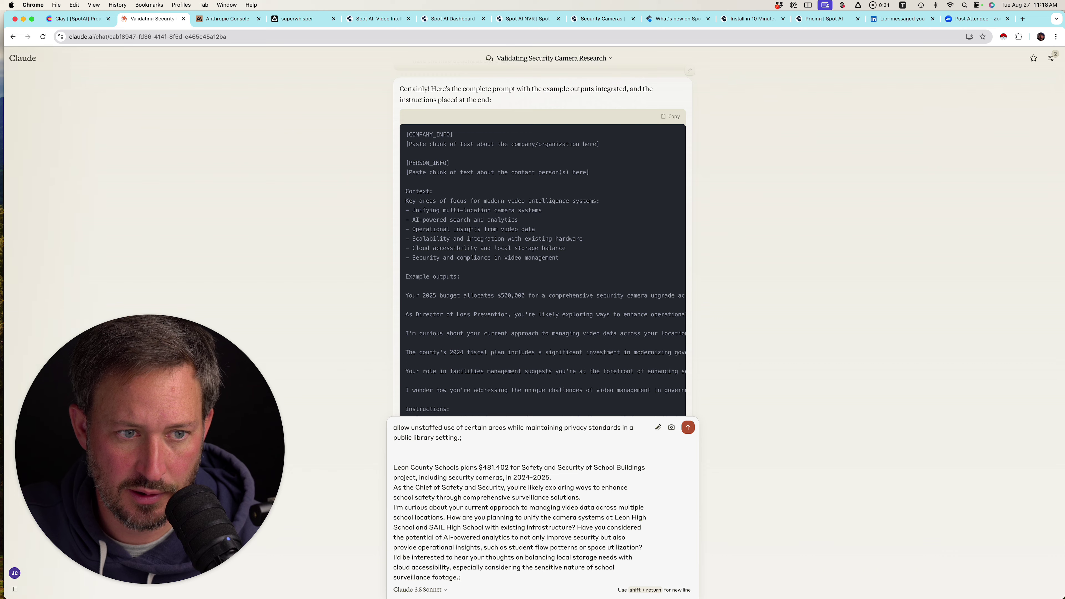
# Copy the Fort Collins result from row 6 in Clay and append it to the Claude reply after a blank line.
pyautogui.hotkey('ctrl', 'shift', 'Tab')
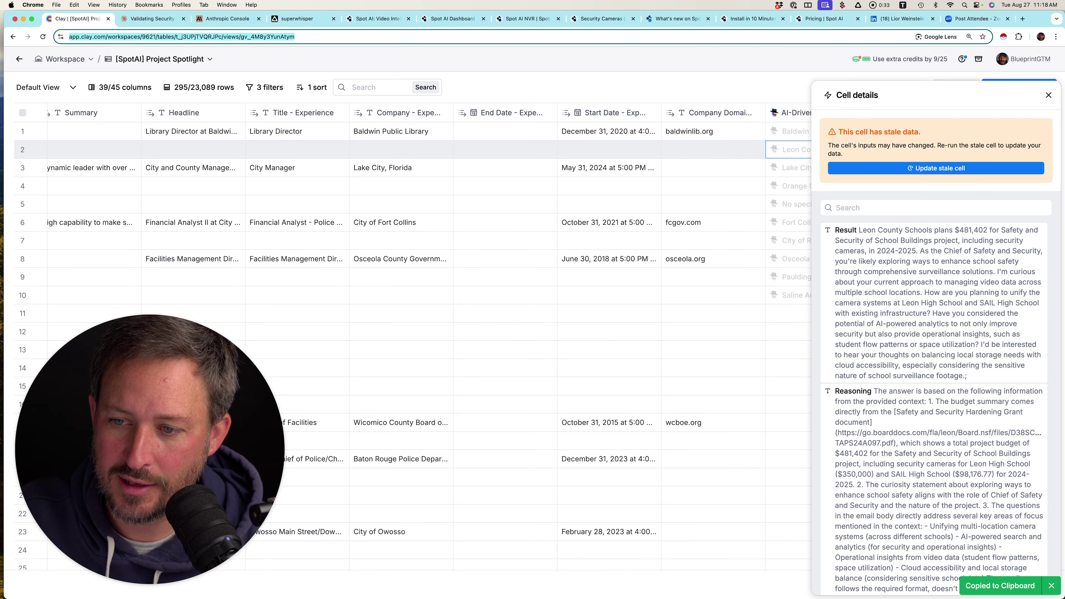
pyautogui.click(1048, 95)
pyautogui.click(792, 204)
pyautogui.click(792, 222)
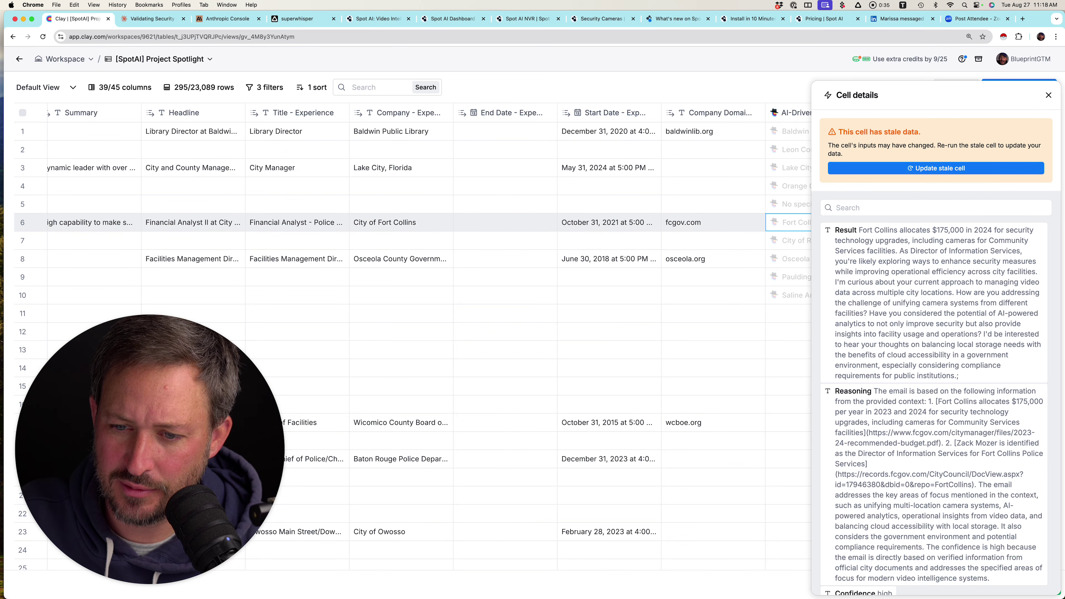
pyautogui.click(986, 229)
pyautogui.hotkey('ctrl', 'Tab')
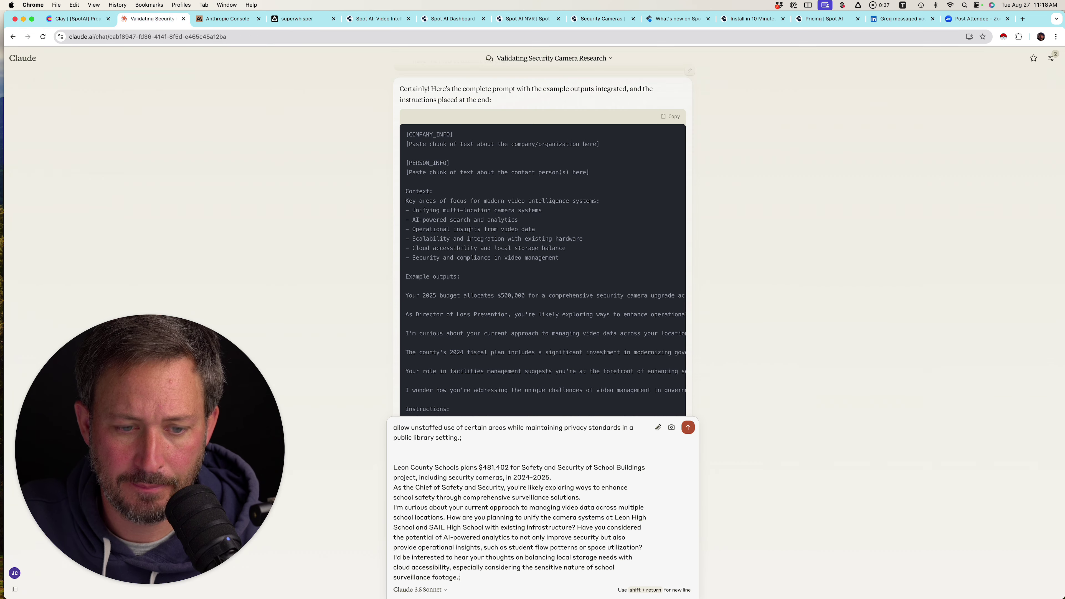
pyautogui.hotkey('shift', 'Return')
pyautogui.hotkey('shift', 'Return')
pyautogui.press('super+v')
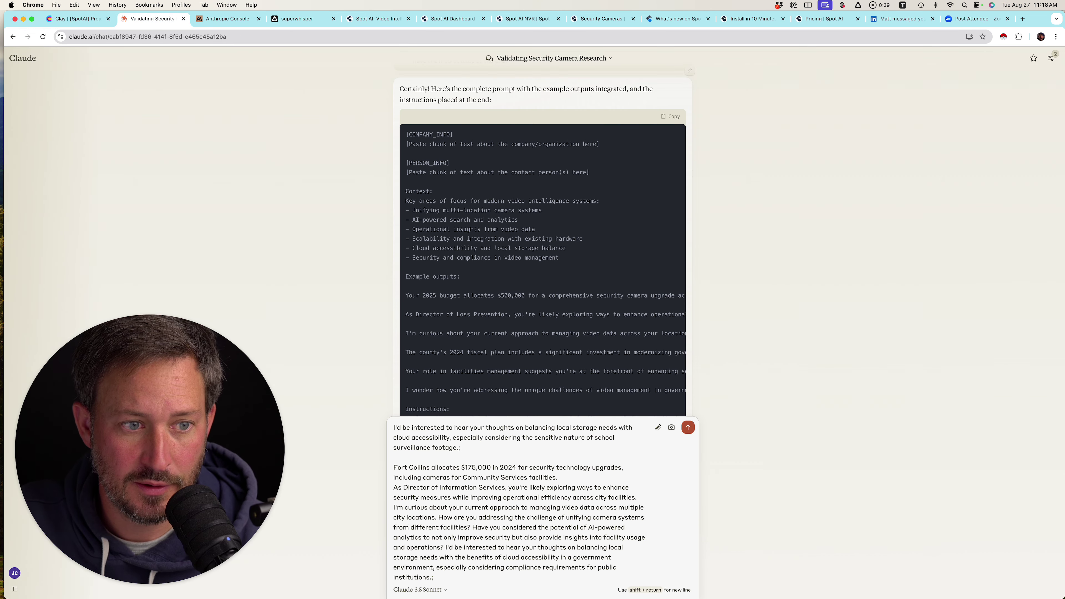
# Copy row 5's result about no specific security camera project in Calhoun County from Clay and append it to the Claude reply.
pyautogui.hotkey('ctrl', 'shift', 'Tab')
pyautogui.click(1048, 95)
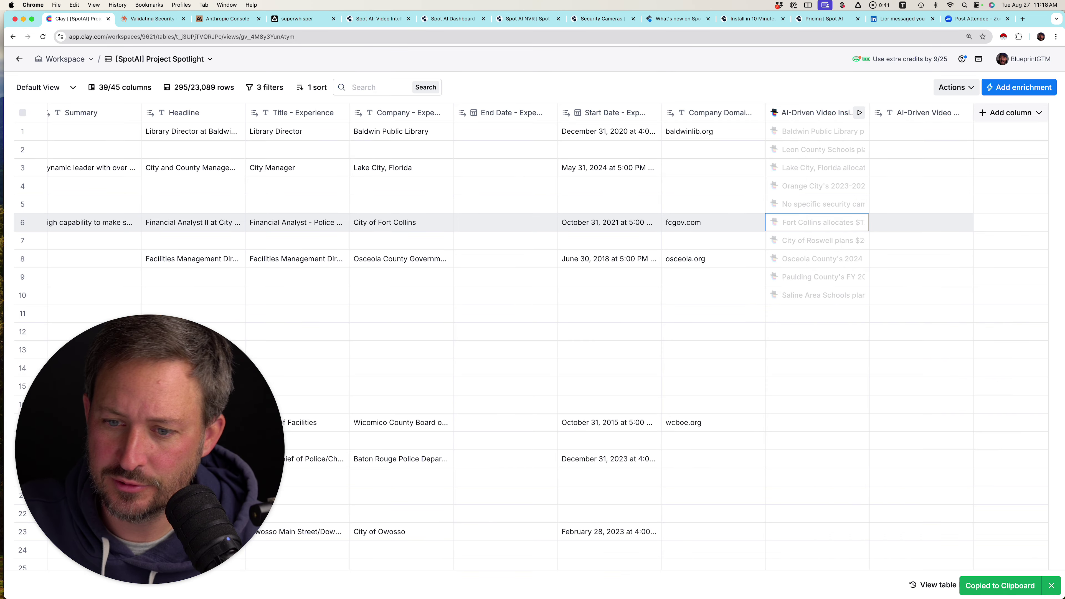
pyautogui.click(823, 205)
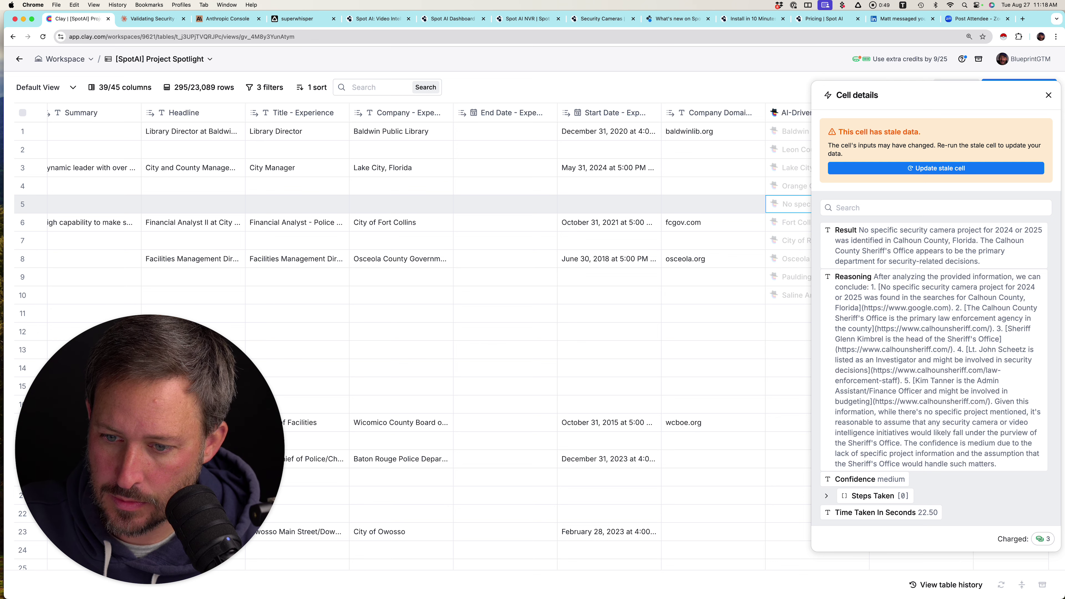
pyautogui.click(987, 230)
pyautogui.click(151, 18)
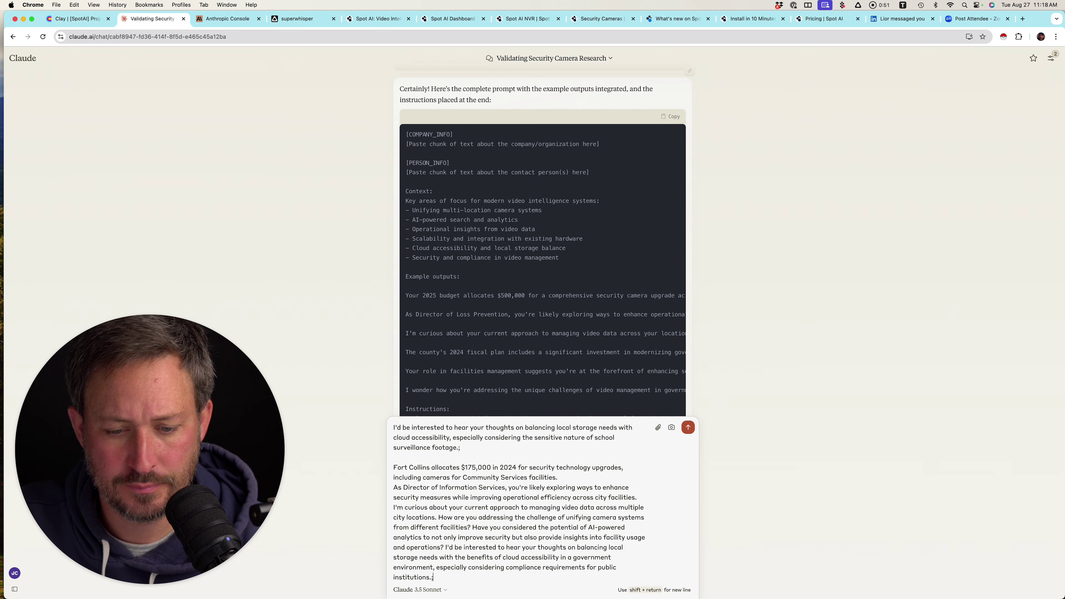
pyautogui.hotkey('shift', 'Return')
pyautogui.hotkey('shift', 'Return')
pyautogui.press('super+v')
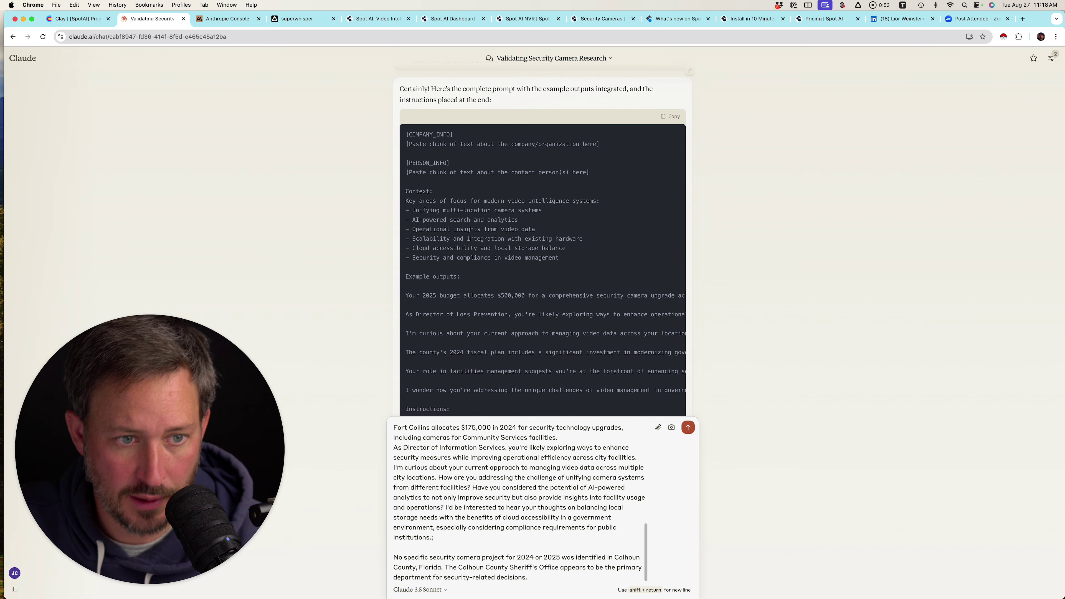
# Copy the Paulding County result from row 9 in Clay and append it to the Claude reply.
pyautogui.click(77, 18)
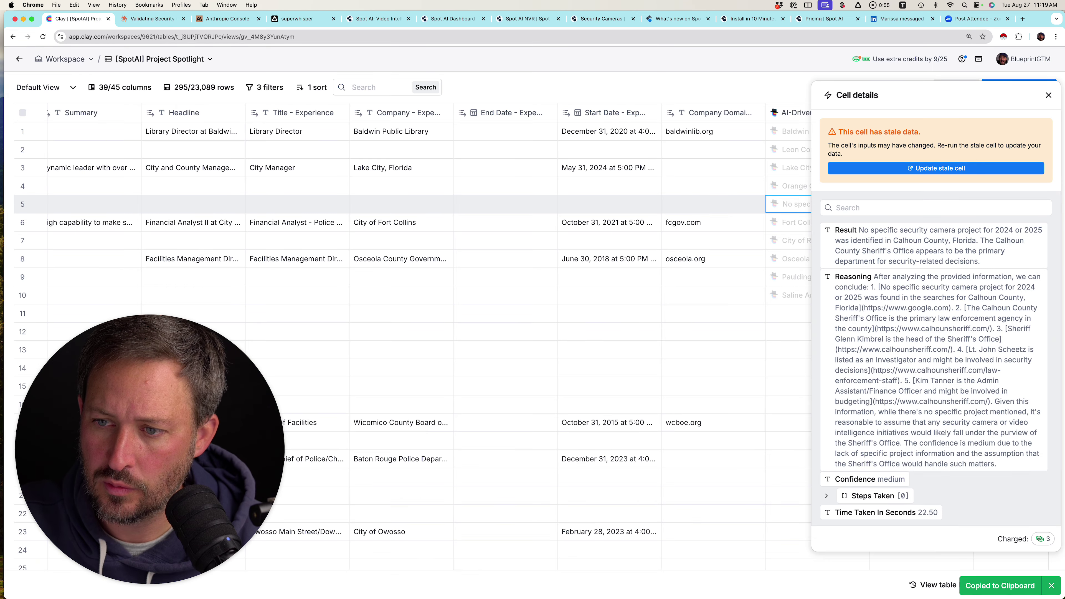
pyautogui.click(1048, 95)
pyautogui.click(790, 277)
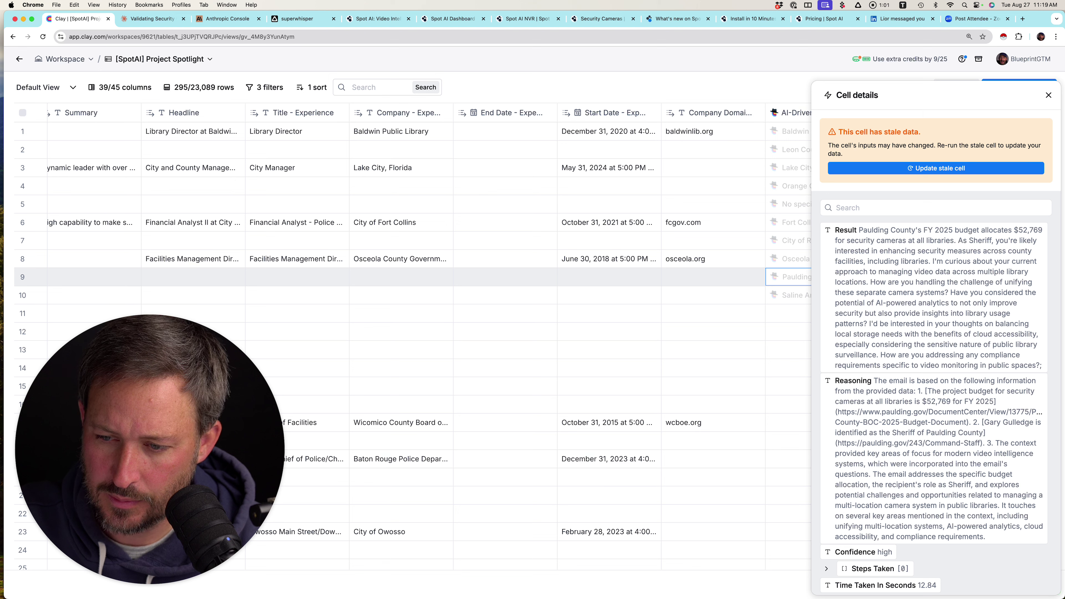
pyautogui.click(153, 18)
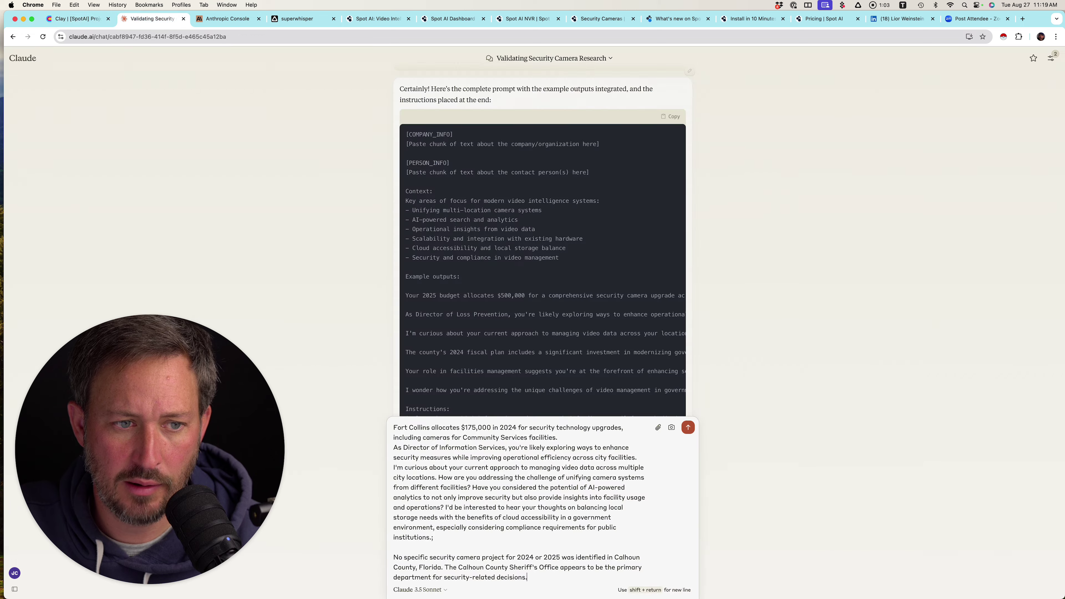
pyautogui.scroll(10, 520, 503)
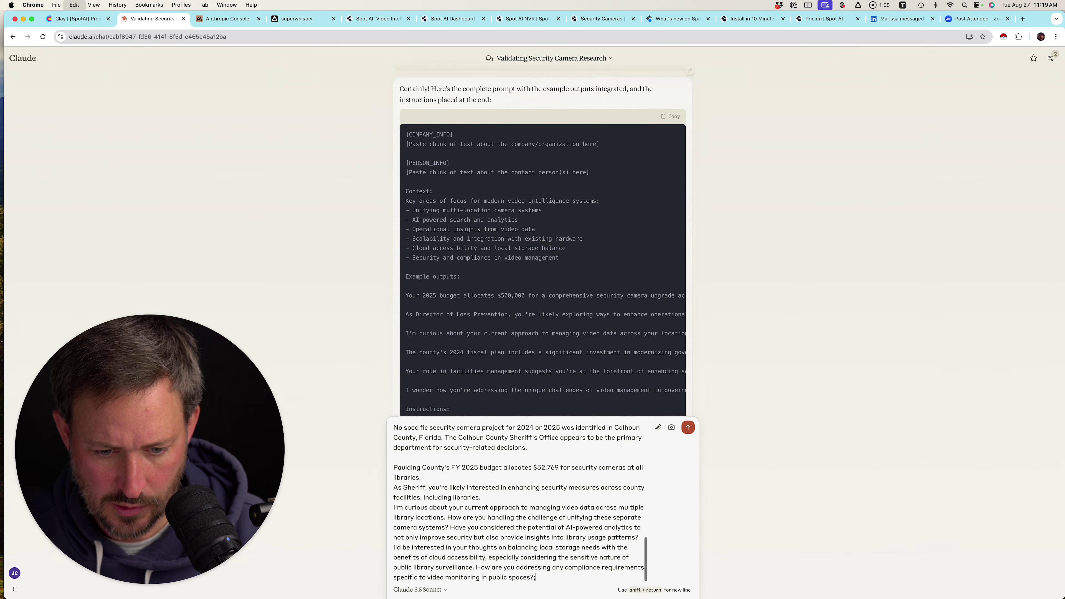
# Copy all the collected email results from the Claude reply into a new Google Docs document opened with docs.new, keeping them in the reply.
pyautogui.press('super+a')
pyautogui.press('super+x')
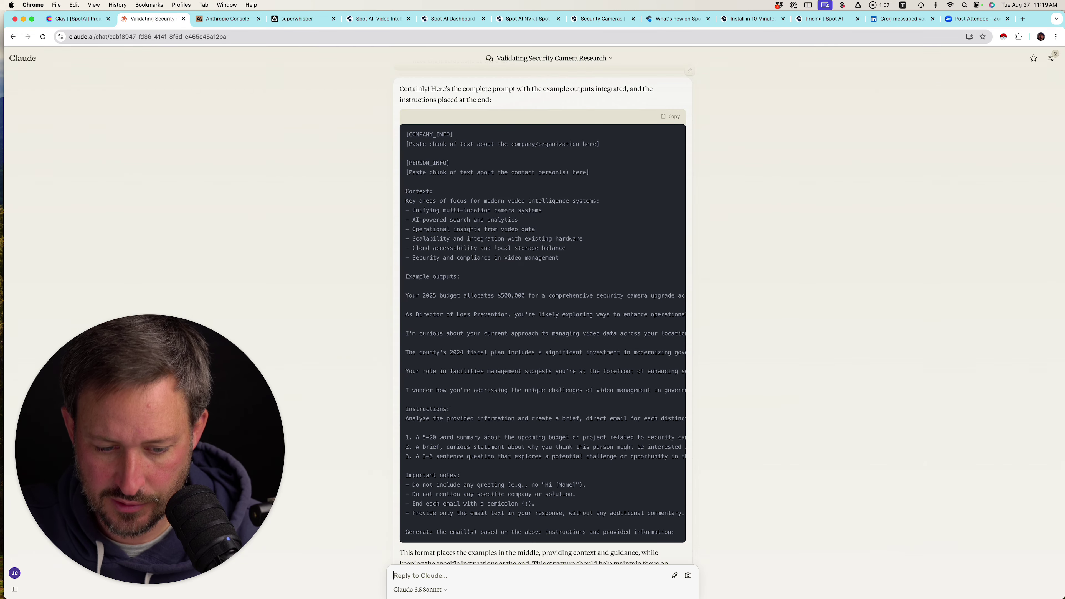
pyautogui.press('super+v')
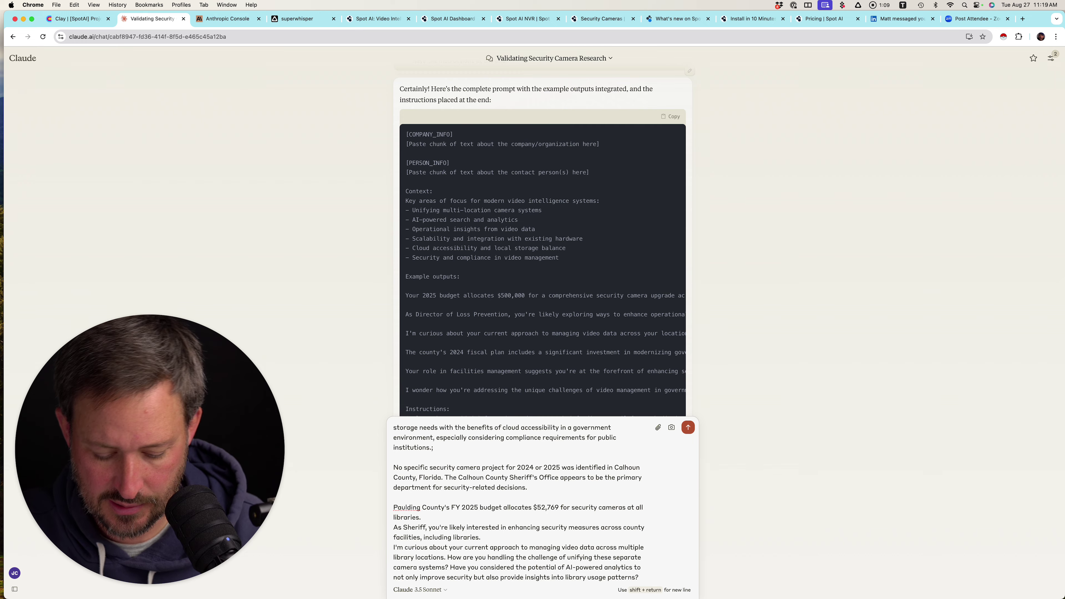
pyautogui.press('super+n')
pyautogui.write('docs.new')
pyautogui.press('Return')
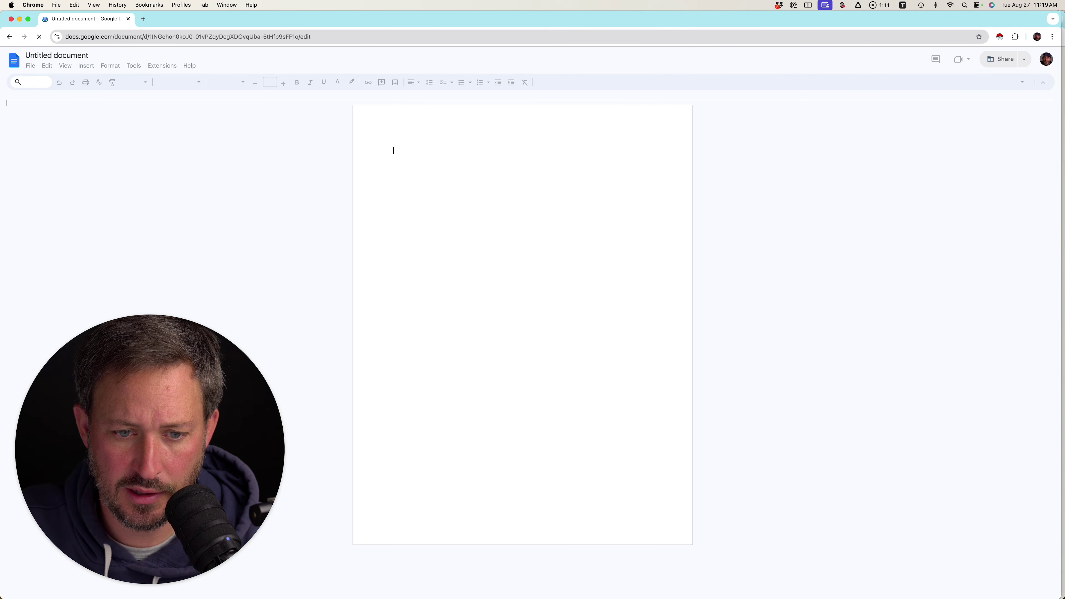
pyautogui.press('super+v')
pyautogui.press('super+w')
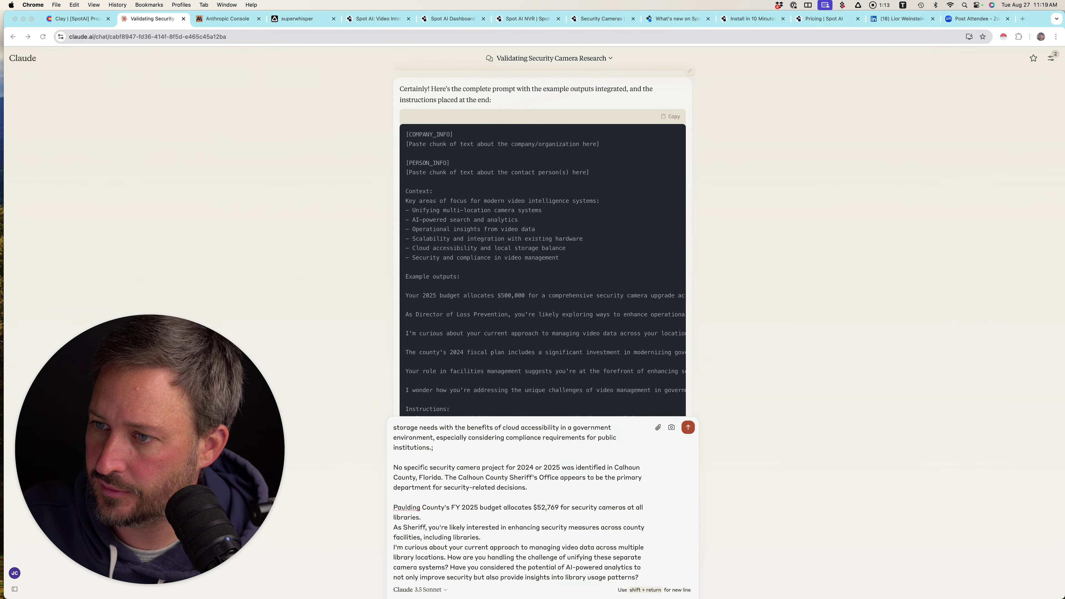
# Insert a "---" separator above the first collected result in the Claude reply, leaving blank lines above it for feedback.
pyautogui.scroll(-2, 520, 503)
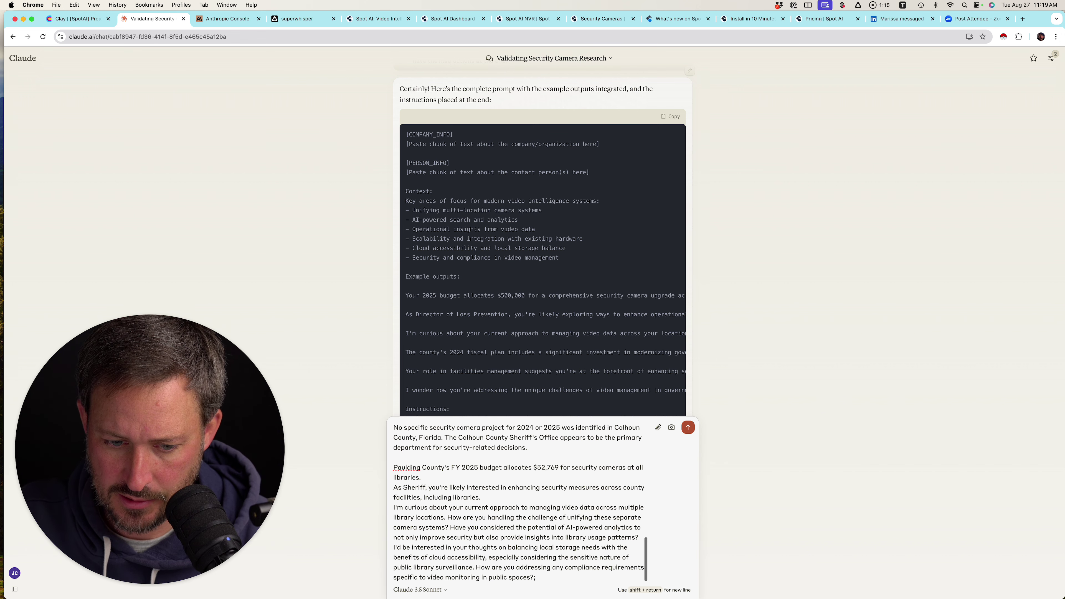
pyautogui.scroll(4, 520, 503)
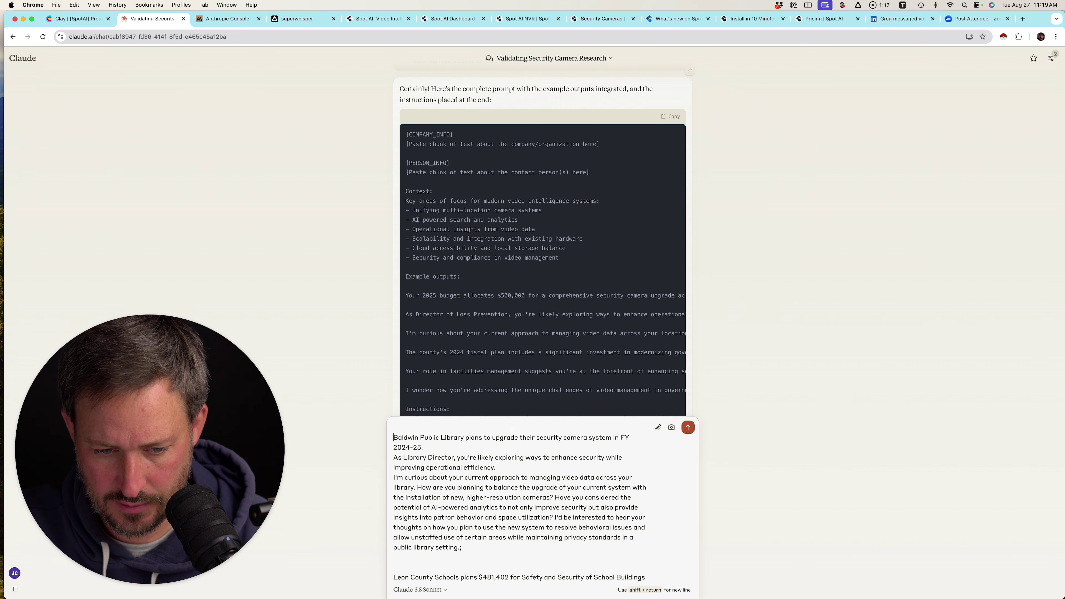
pyautogui.hotkey('shift', 'Return')
pyautogui.hotkey('shift', 'Return')
pyautogui.press('Up')
pyautogui.write('--')
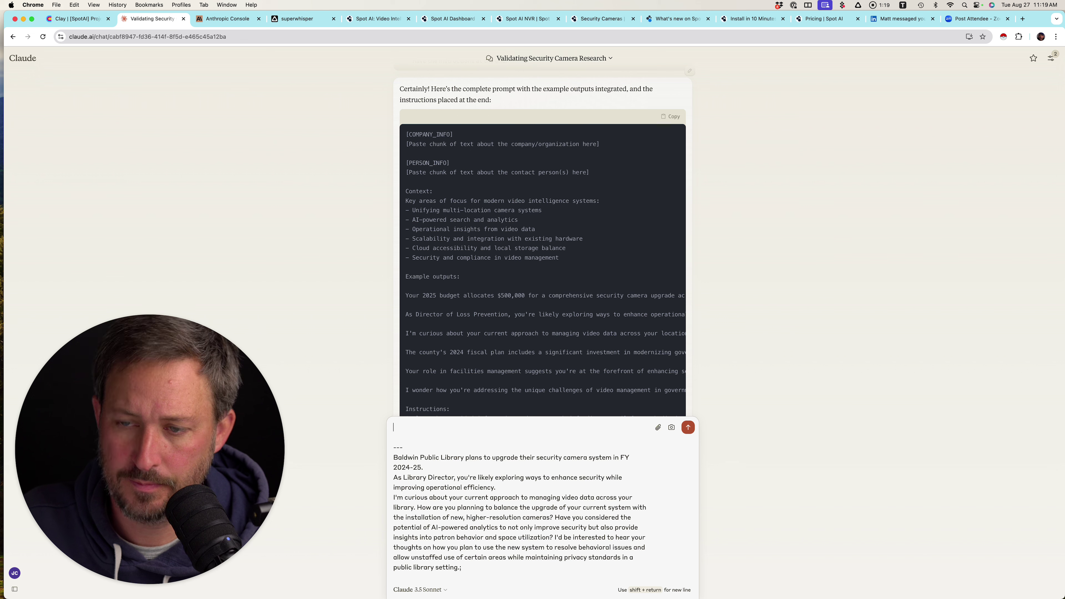
# Dictate feedback on the sample emails above the separator and send it to Claude with the collected results.
pyautogui.hotkey('ctrl', 'space')
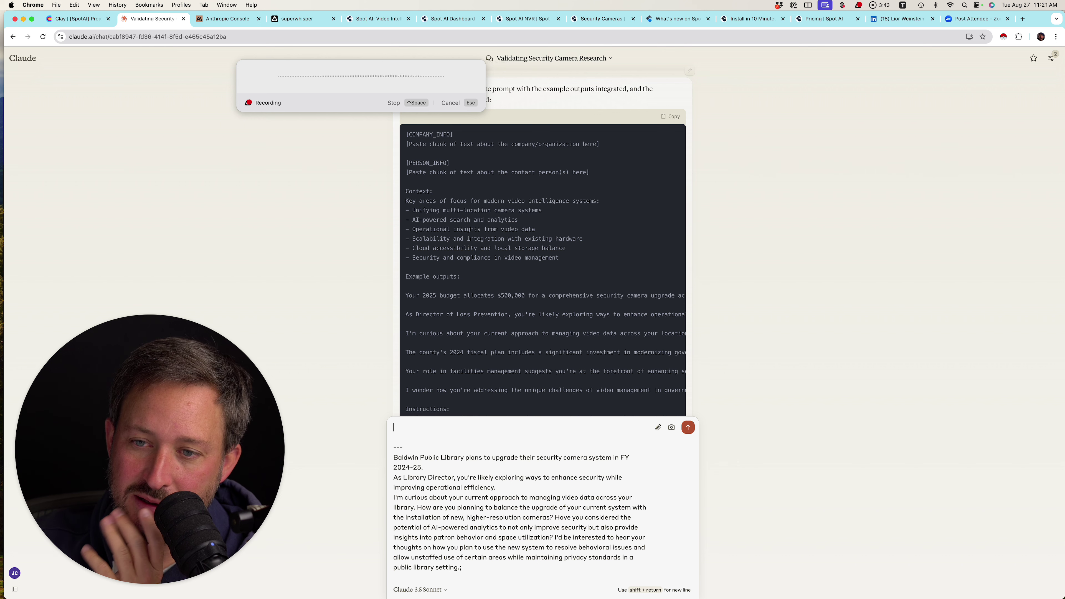
pyautogui.hotkey('ctrl', 'space')
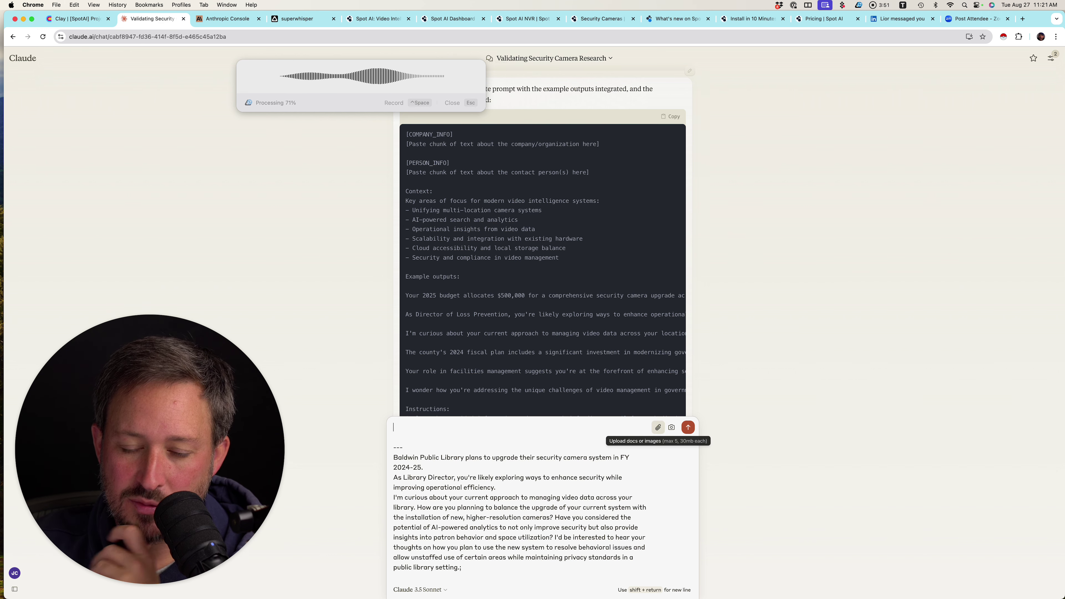
pyautogui.press('Return')
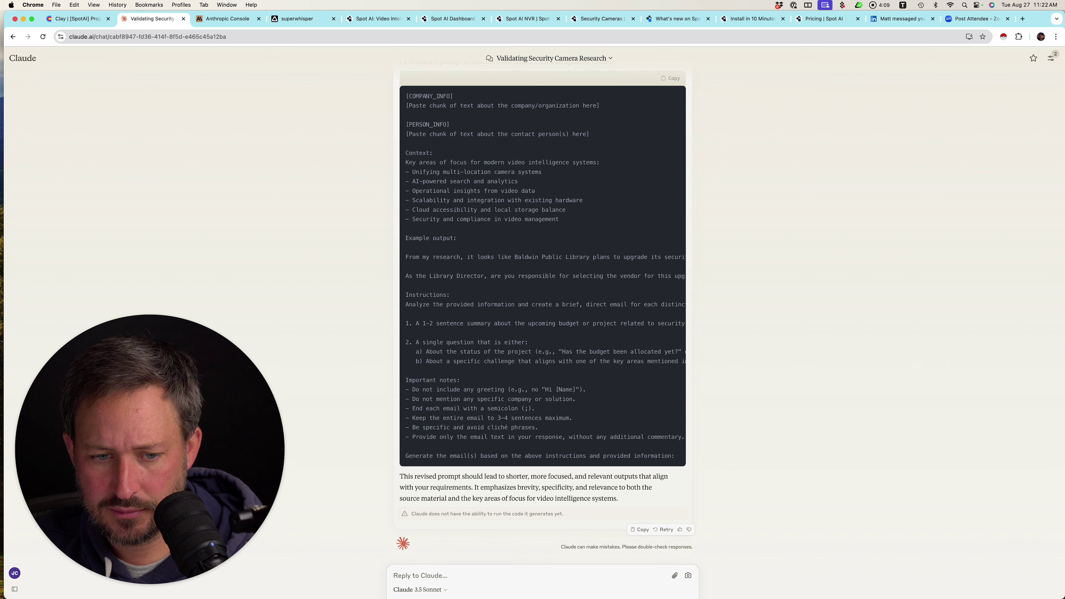
# Copy the revised prompt's "Example output" section into a new reply under "Update the example to be like this:", with the heading and text separated by a blank line.
pyautogui.moveTo(406, 238); pyautogui.dragTo(685, 276)
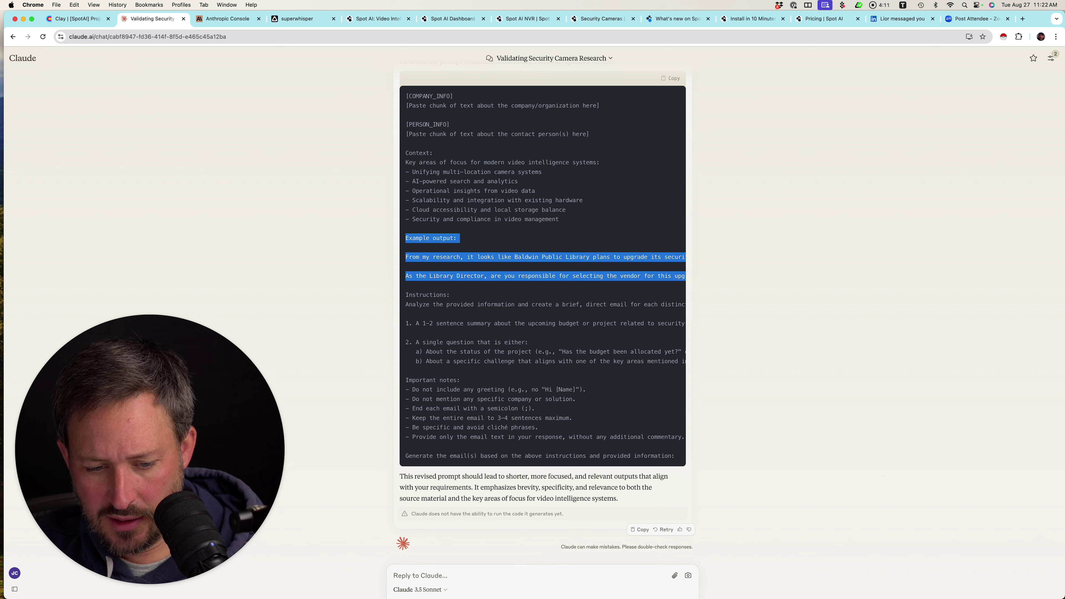
pyautogui.click(420, 576)
pyautogui.write('Update the')
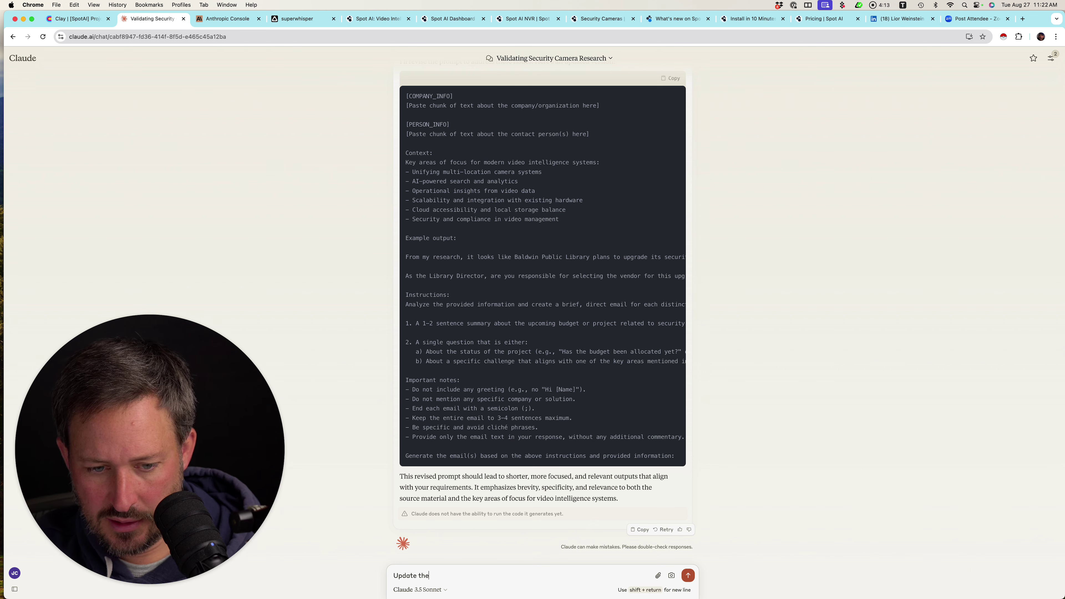
pyautogui.write(' example to be like')
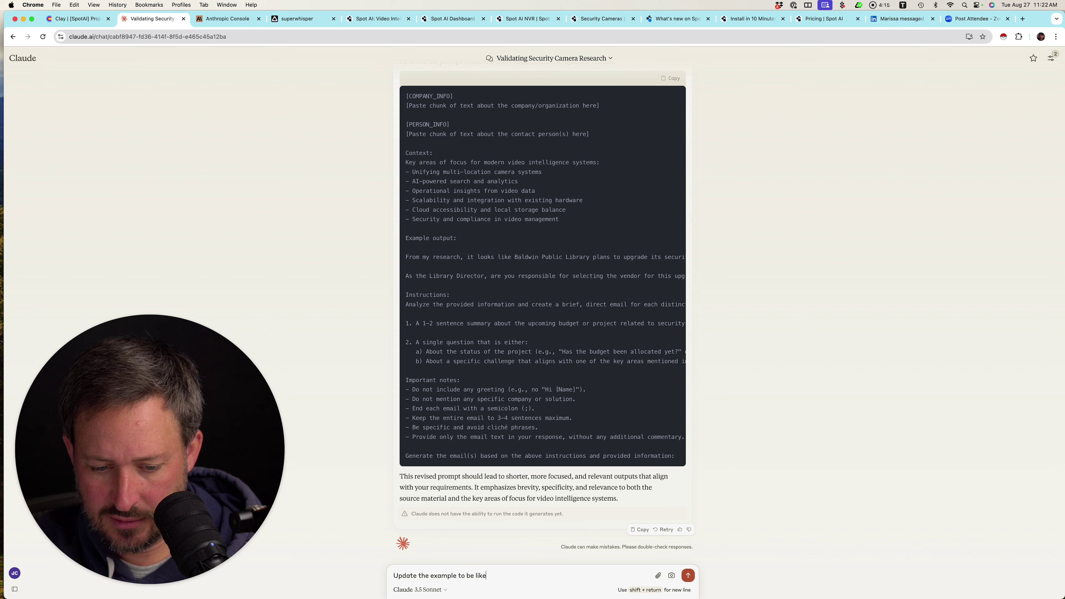
pyautogui.write(' this:')
pyautogui.hotkey('shift', 'Return')
pyautogui.hotkey('shift', 'Return')
pyautogui.press('super+v')
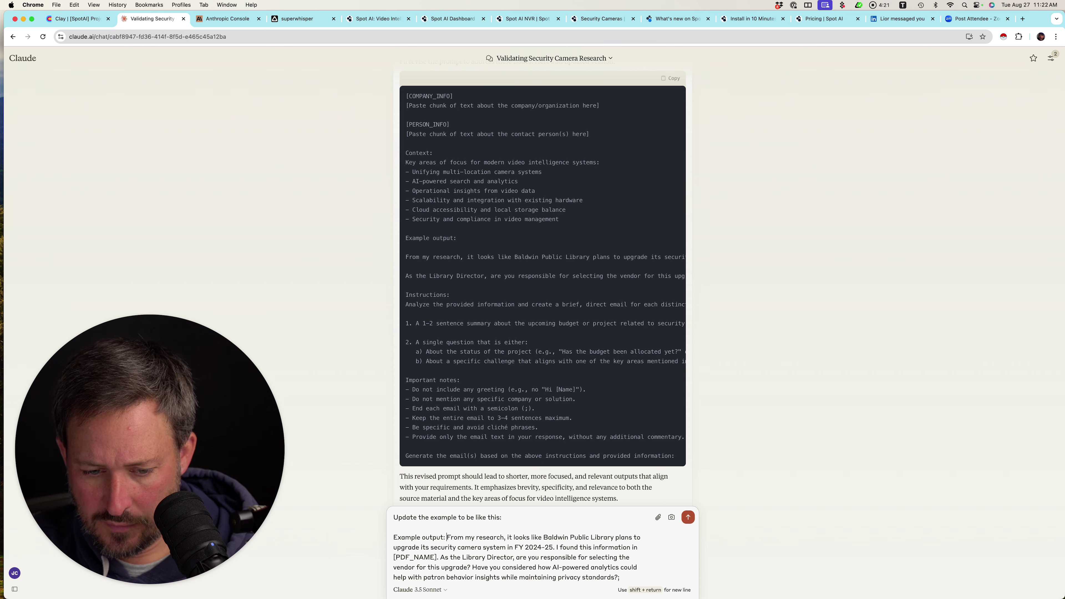
pyautogui.hotkey('shift', 'Return')
pyautogui.hotkey('shift', 'Return')
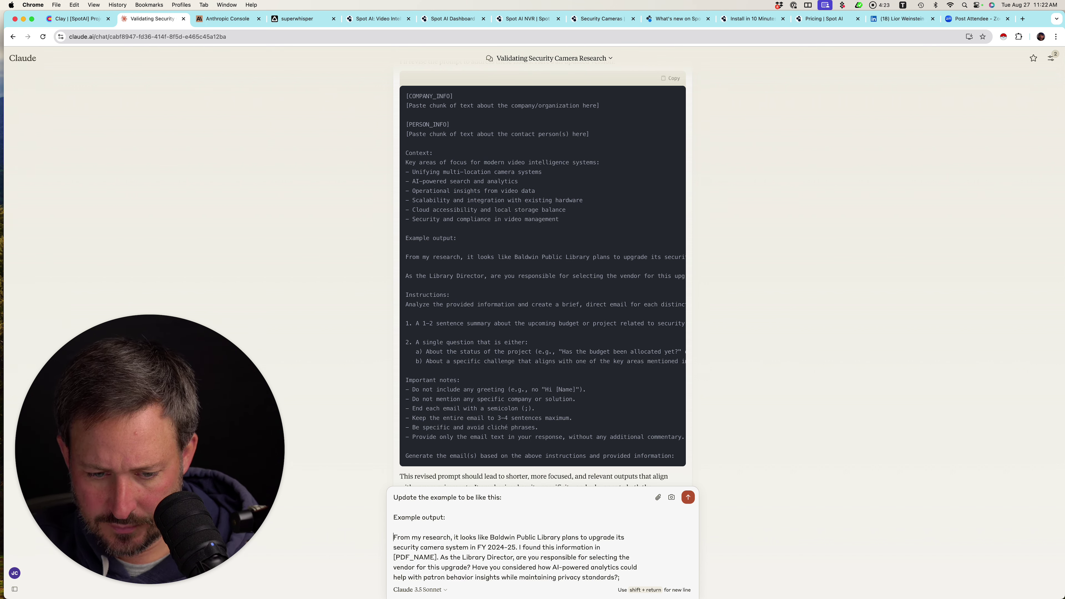
# Replace the example's Baldwin Public Library finding with the placeholder "{{5-35 words that you found about the budget, timing, any specifics}}".
pyautogui.write('{{')
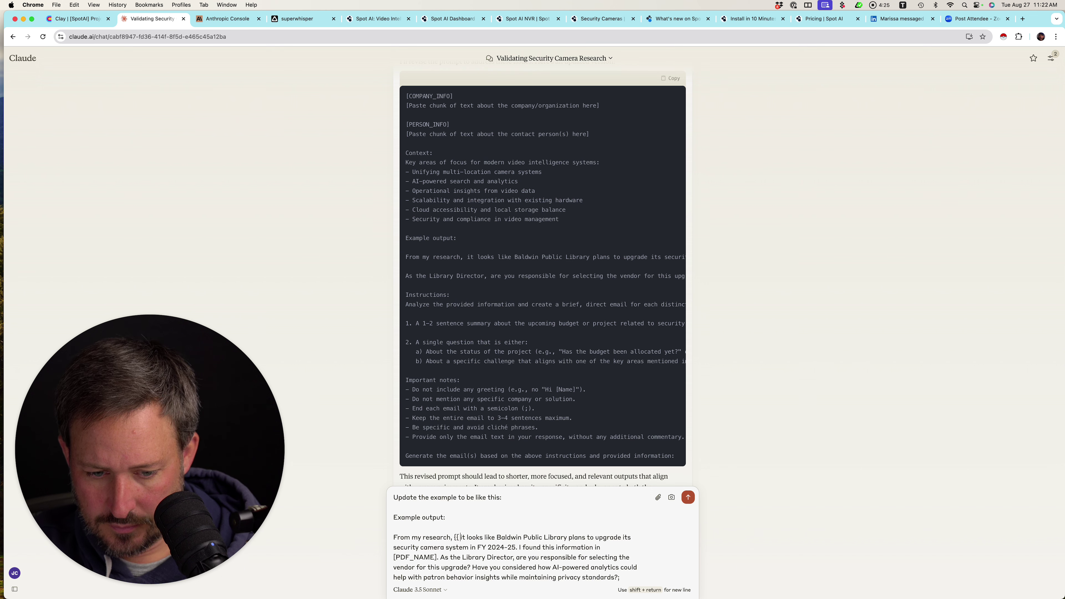
pyautogui.hotkey('shift', 'Down')
pyautogui.hotkey('shift', 'Right')
pyautogui.hotkey('shift', 'Right')
pyautogui.hotkey('shift', 'Right')
pyautogui.hotkey('shift', 'Right')
pyautogui.hotkey('shift', 'Right')
pyautogui.hotkey('shift', 'Right')
pyautogui.hotkey('shift', 'Right')
pyautogui.hotkey('shift', 'Right')
pyautogui.hotkey('shift', 'Right')
pyautogui.hotkey('shift', 'Right')
pyautogui.hotkey('shift', 'Right')
pyautogui.hotkey('shift', 'Right')
pyautogui.hotkey('shift', 'Right')
pyautogui.hotkey('shift', 'Right')
pyautogui.hotkey('shift', 'Right')
pyautogui.hotkey('shift', 'Right')
pyautogui.hotkey('shift', 'Right')
pyautogui.hotkey('shift', 'Right')
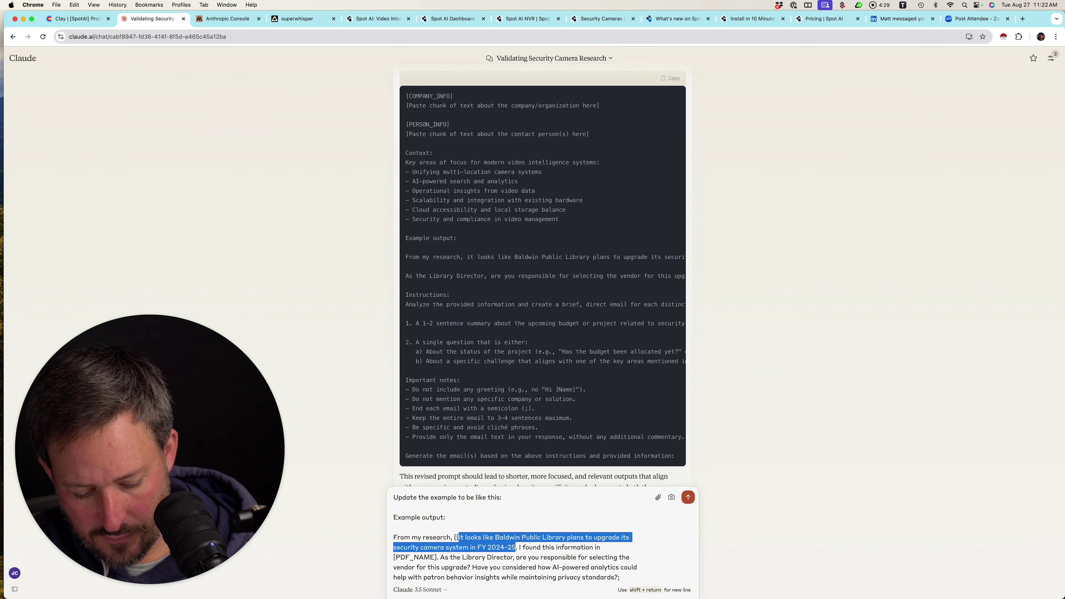
pyautogui.write('5-35 words')
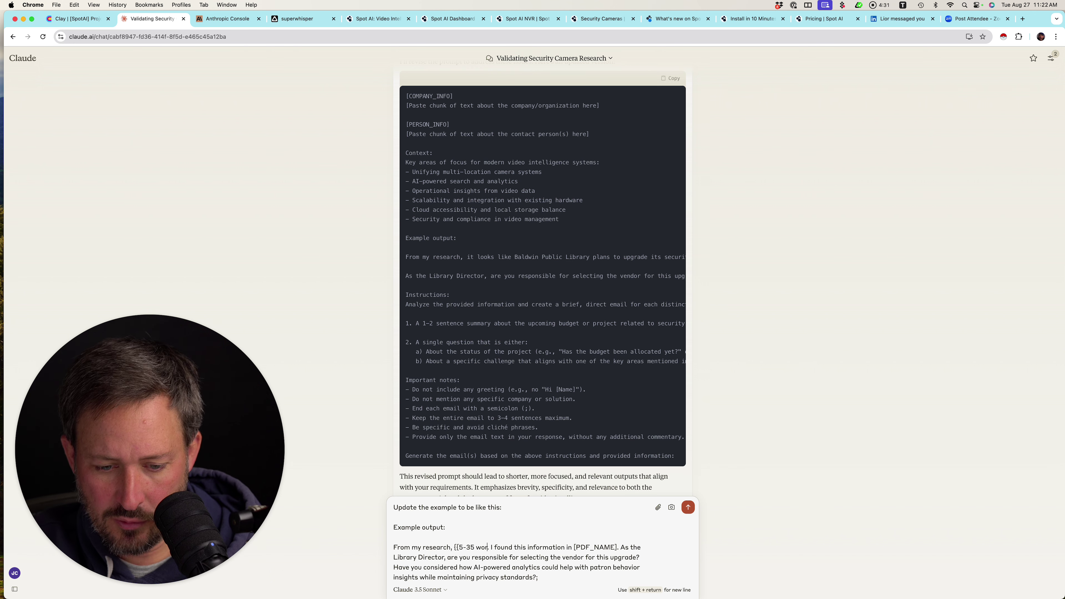
pyautogui.write(' that you found about')
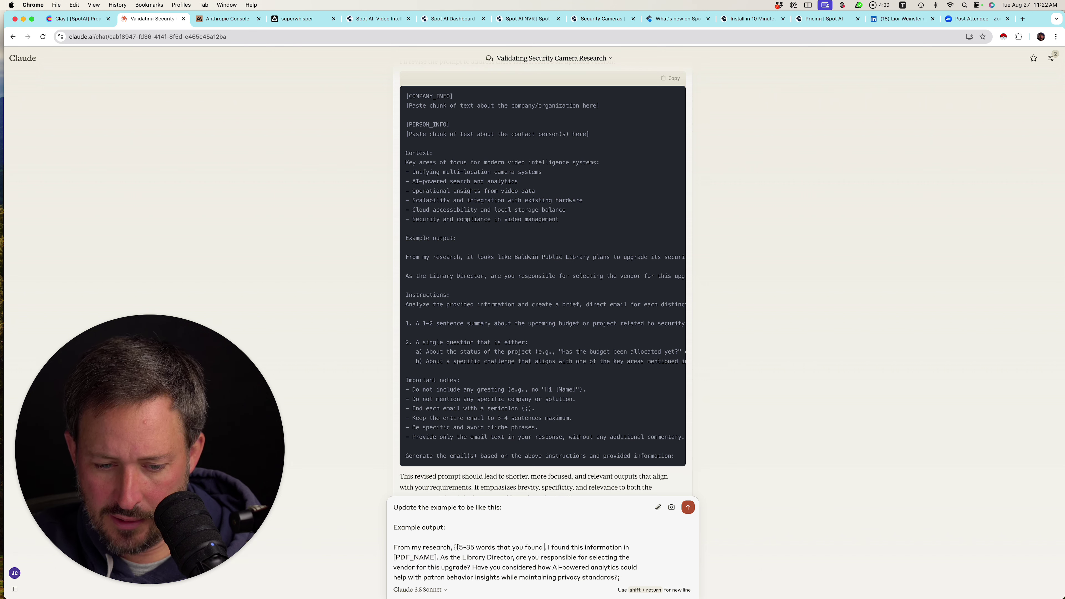
pyautogui.write(' thi')
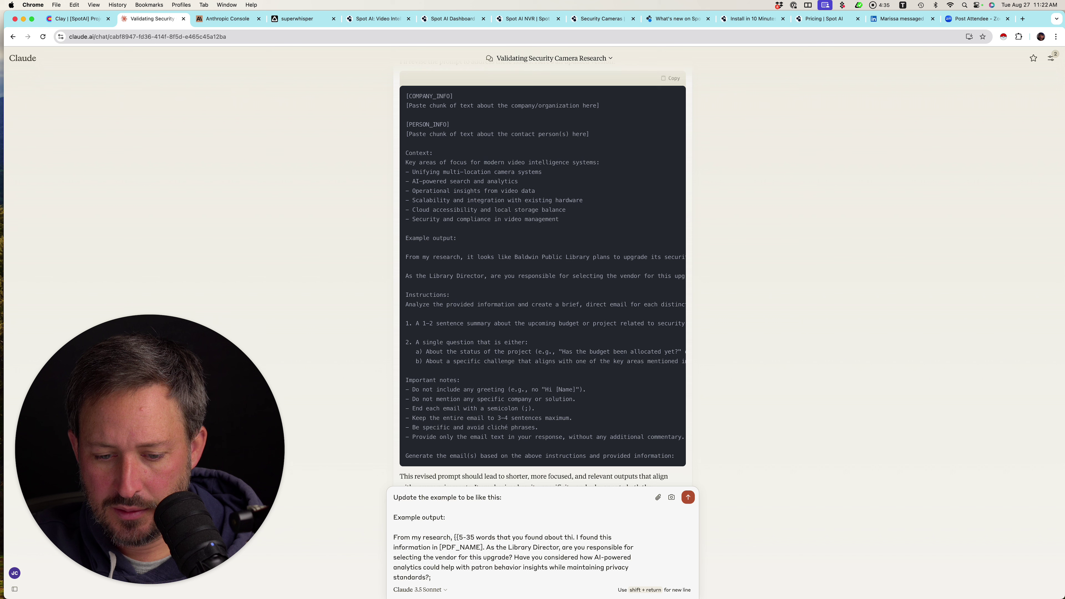
pyautogui.write('e budget, ti')
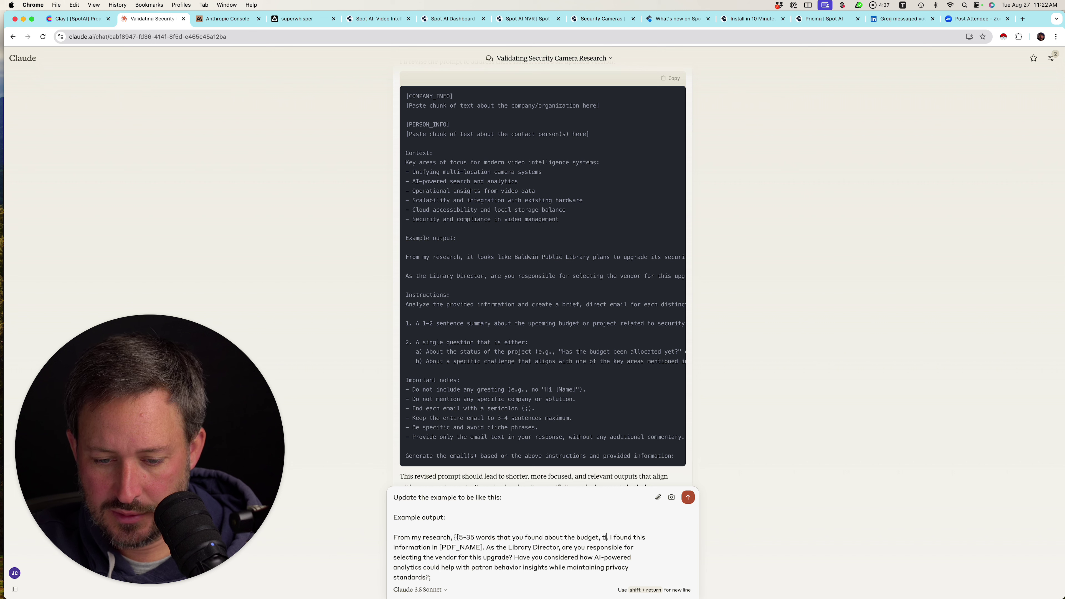
pyautogui.write('ming, any speci')
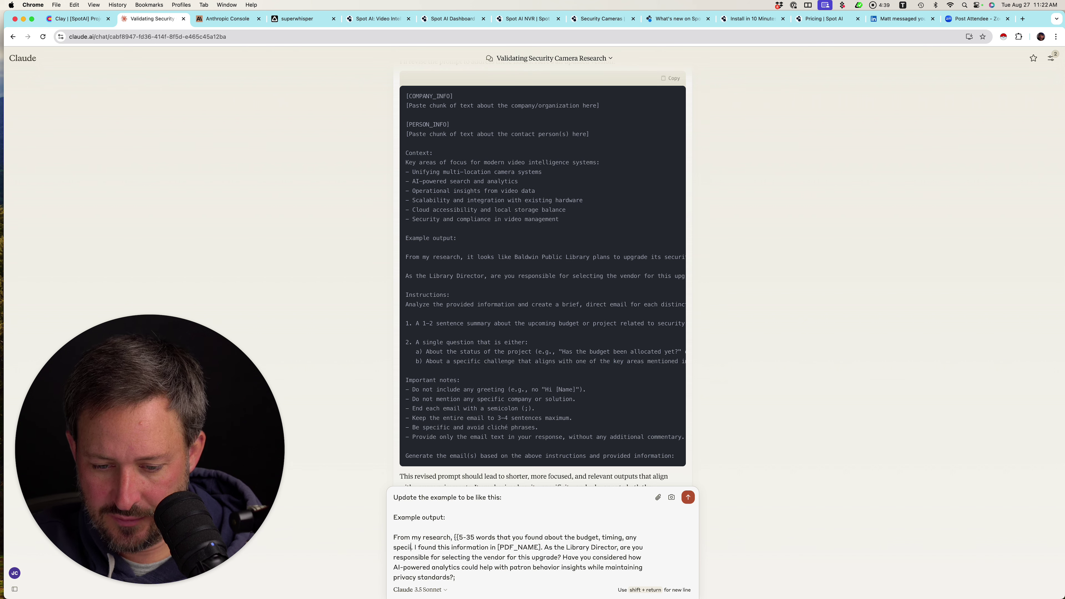
pyautogui.write('fic')
pyautogui.press('BackSpace')
pyautogui.press('BackSpace')
pyautogui.press('BackSpace')
pyautogui.press('BackSpace')
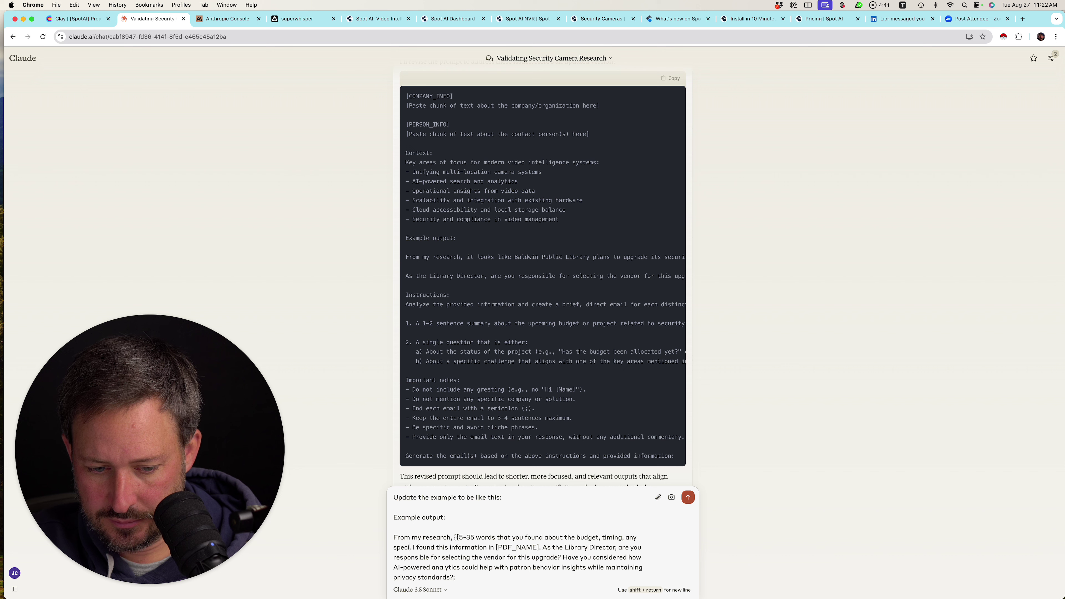
pyautogui.write('ific')
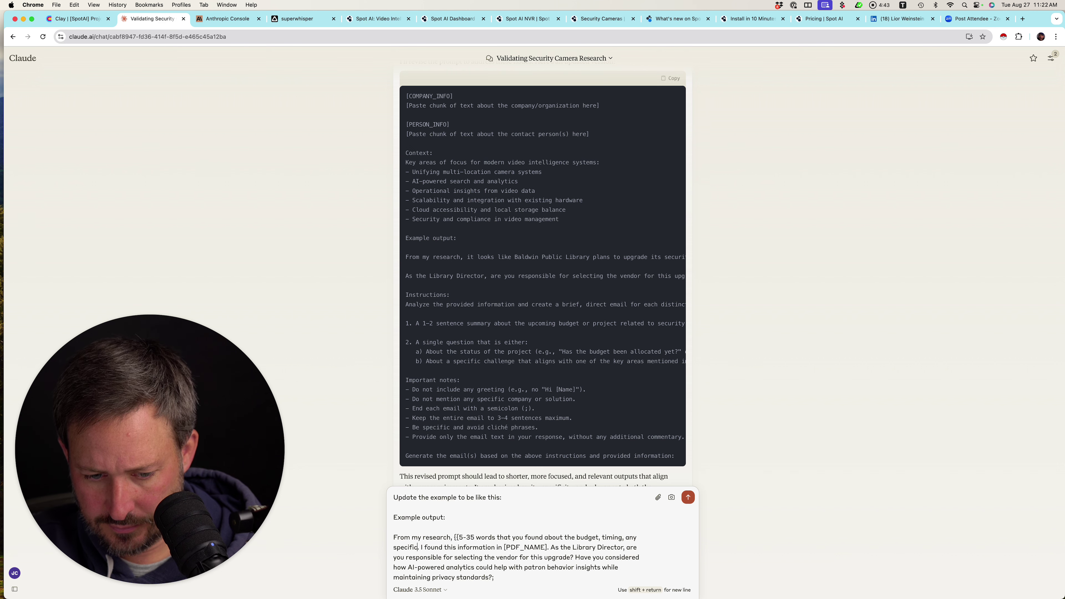
pyautogui.write('s and')
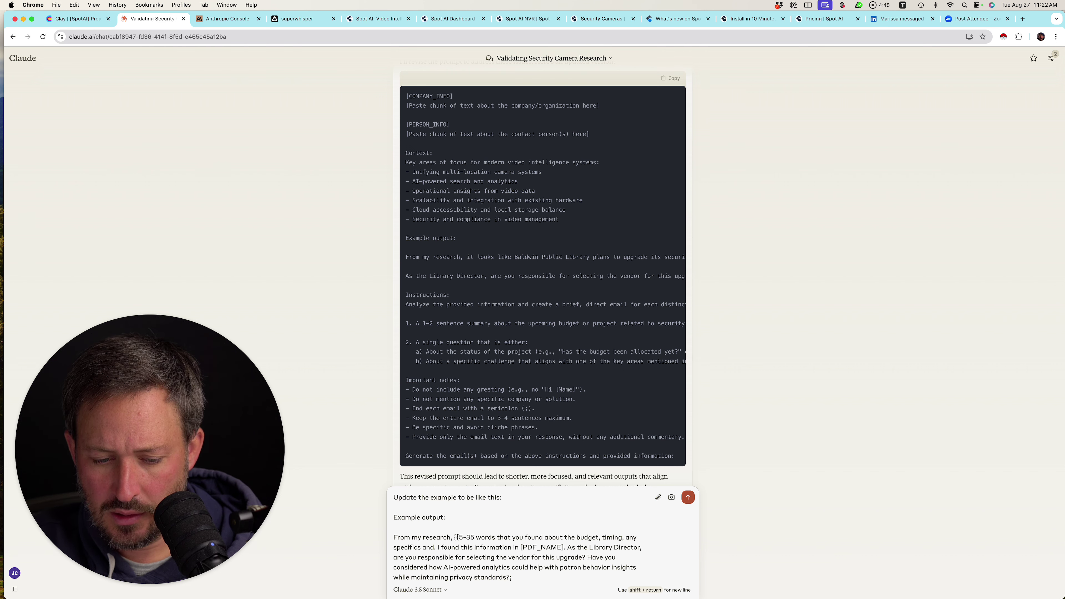
pyautogui.press('BackSpace')
pyautogui.press('BackSpace')
pyautogui.press('BackSpace')
pyautogui.press('BackSpace')
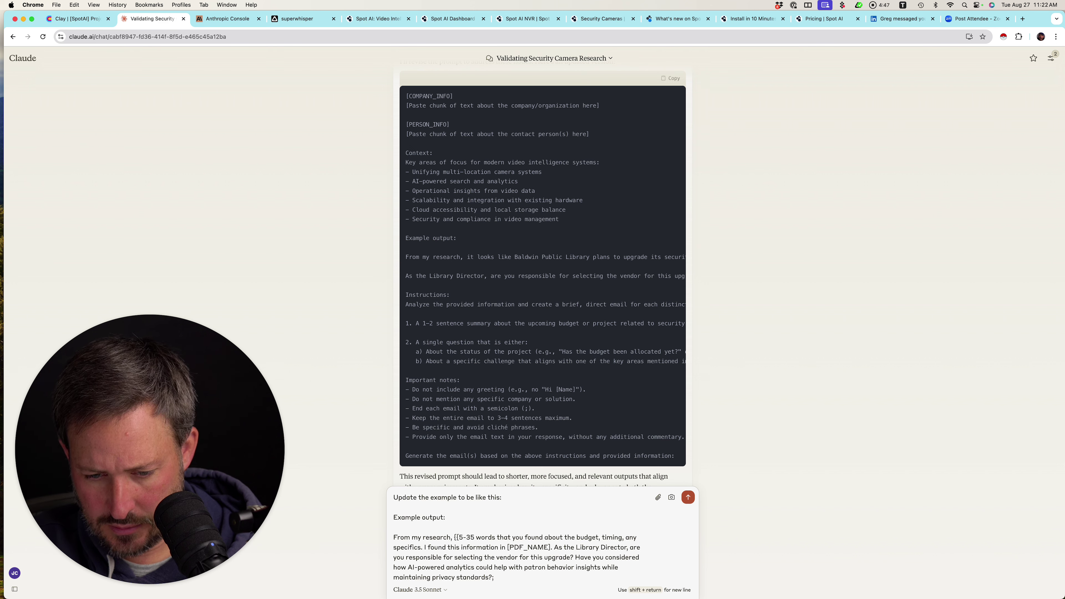
pyautogui.write('}}')
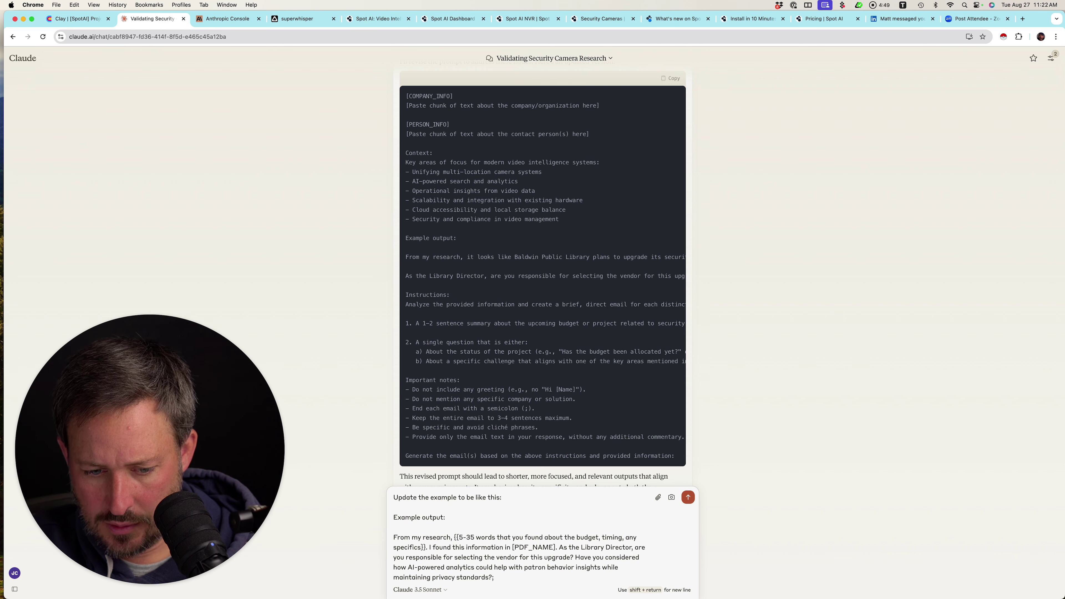
# Extend the placeholder with "and include the full link if you have it" and put the following sentence in a new paragraph.
pyautogui.write(' and include the fu')
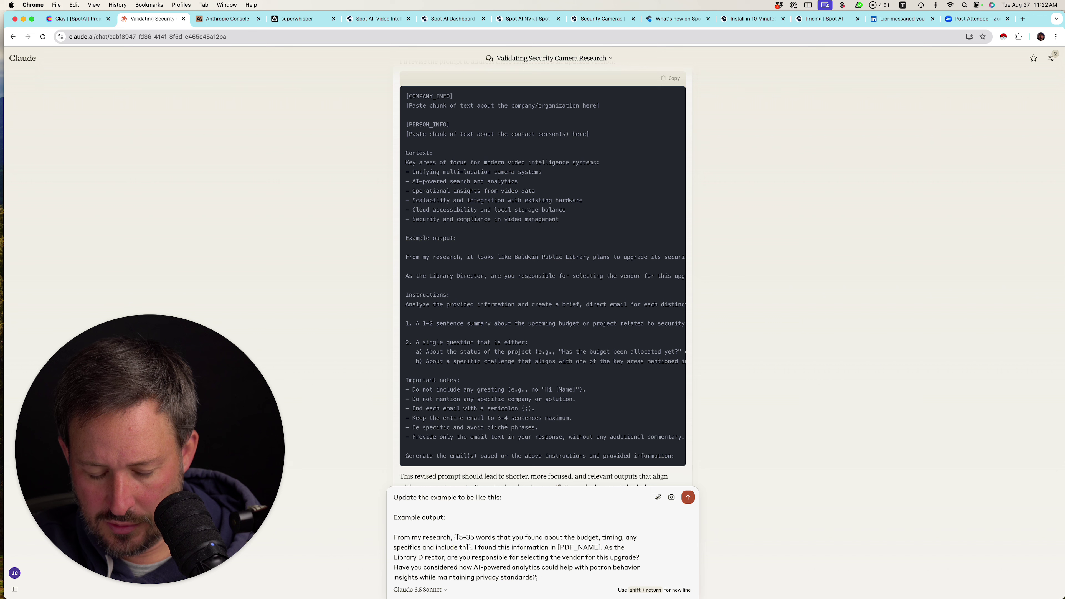
pyautogui.write('ll link if you hav')
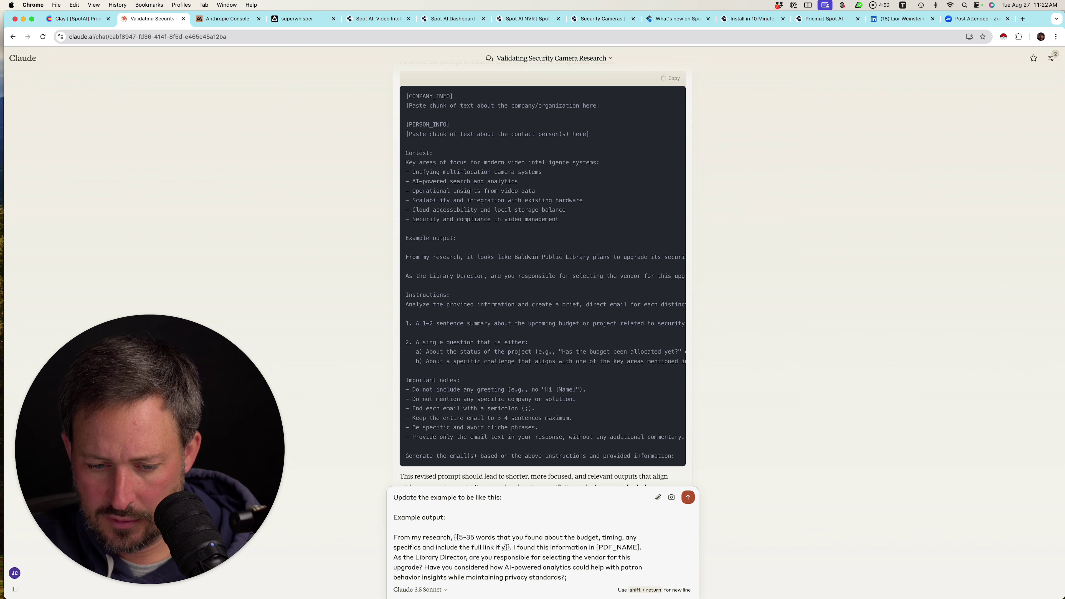
pyautogui.write('e it')
pyautogui.press('Right')
pyautogui.press('Right')
pyautogui.press('Right')
pyautogui.press('Right')
pyautogui.hotkey('shift', 'Return')
pyautogui.hotkey('shift', 'Return')
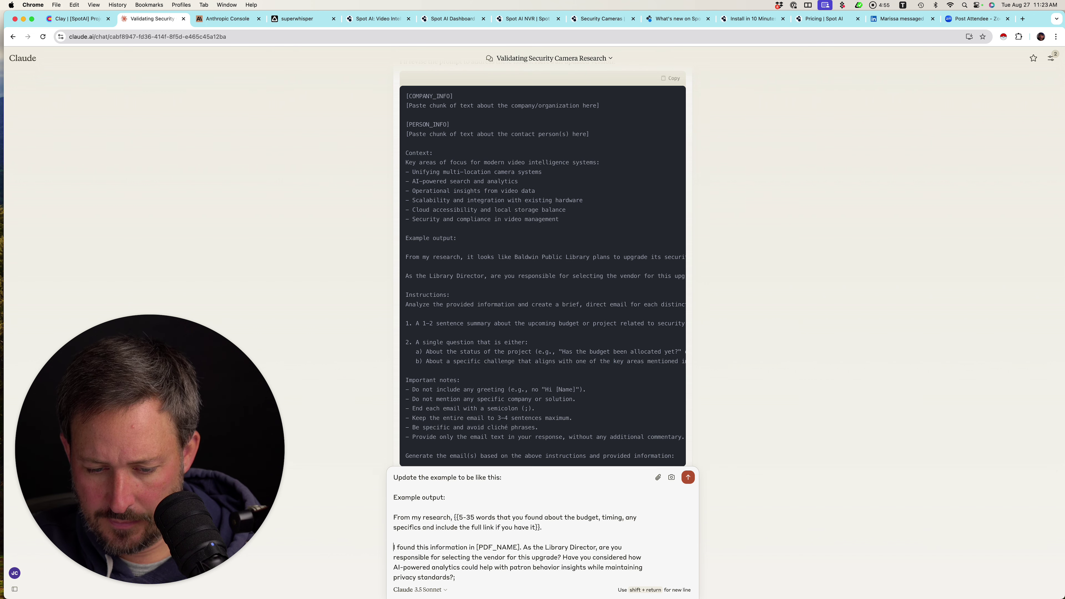
pyautogui.write('Is this op')
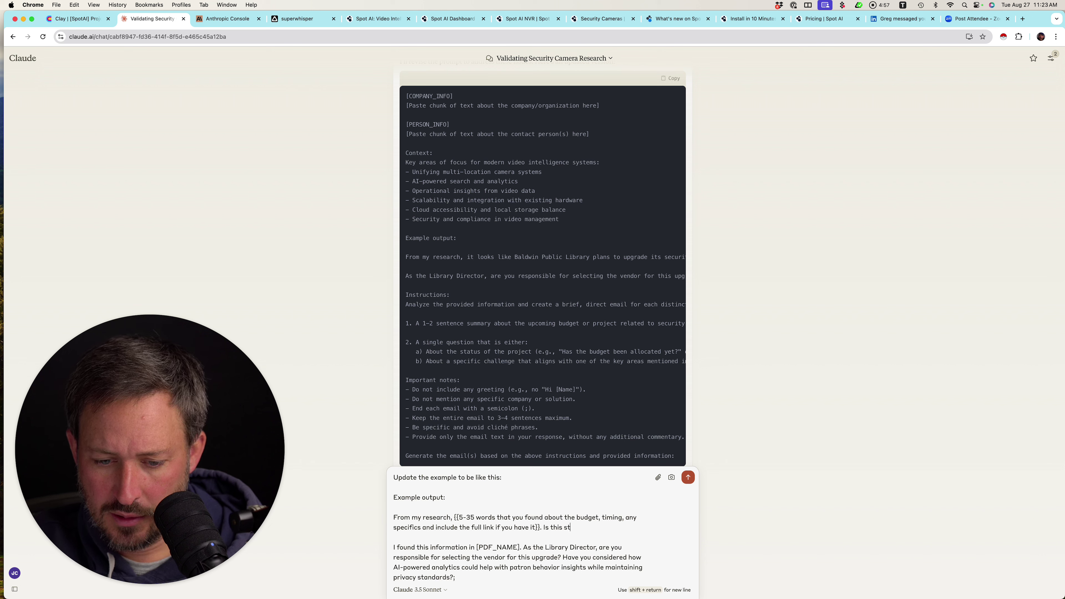
pyautogui.write('r')
pyautogui.write('project')
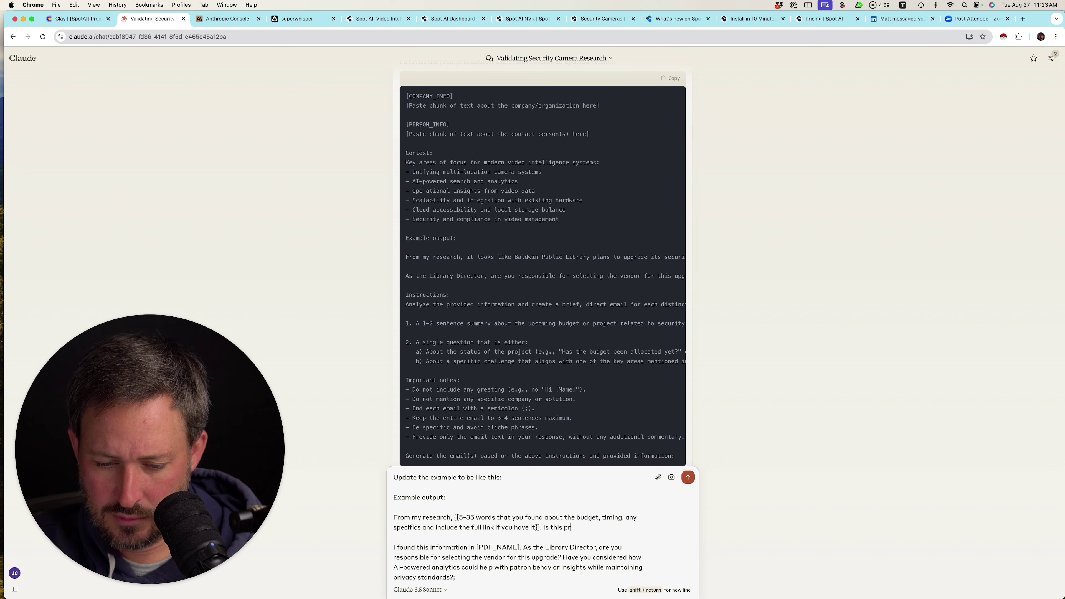
pyautogui.press('BackSpace')
pyautogui.press('BackSpace')
pyautogui.press('BackSpace')
pyautogui.press('BackSpace')
pyautogui.press('BackSpace')
pyautogui.press('BackSpace')
pyautogui.press('BackSpace')
pyautogui.press('BackSpace')
pyautogui.press('BackSpace')
pyautogui.press('BackSpace')
pyautogui.press('BackSpace')
pyautogui.press('BackSpace')
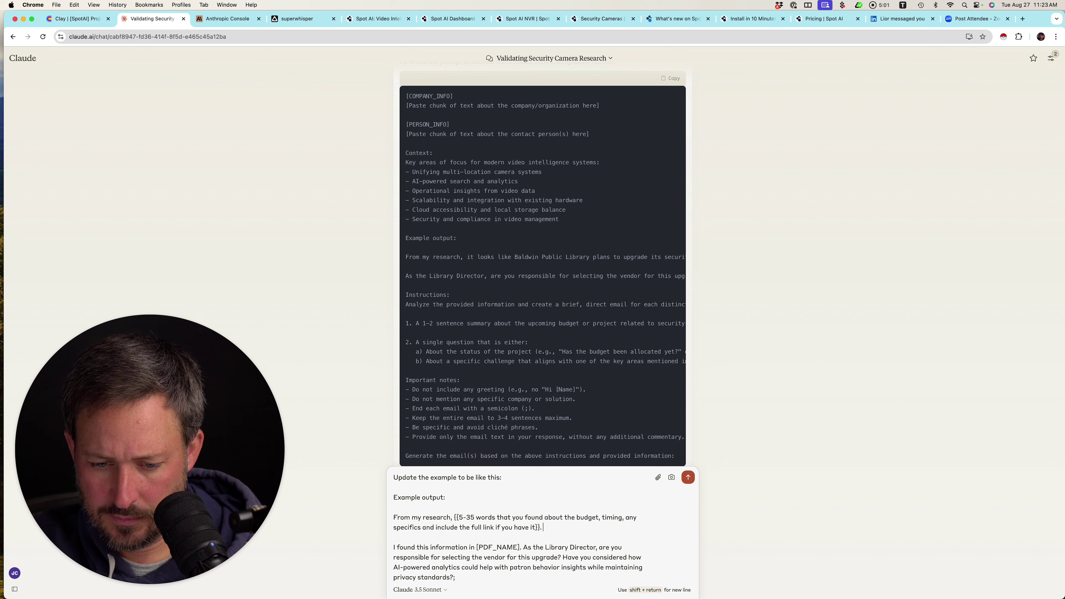
# Add the question "Is this project open for bid?" as a new paragraph below the research placeholder.
pyautogui.hotkey('shift', 'Return')
pyautogui.hotkey('shift', 'Return')
pyautogui.write('Is this pro')
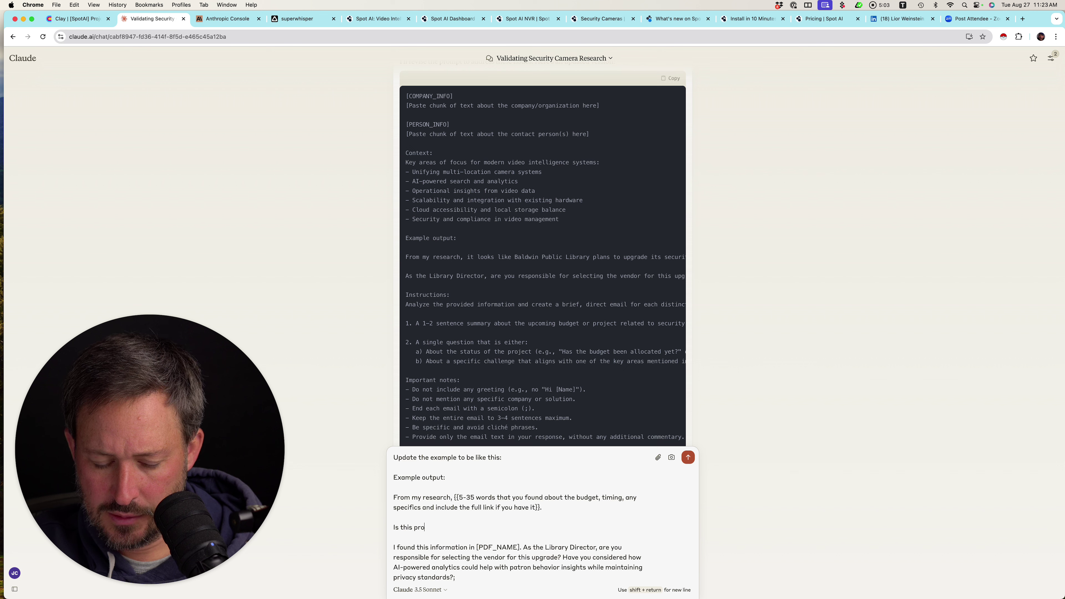
pyautogui.write('ject')
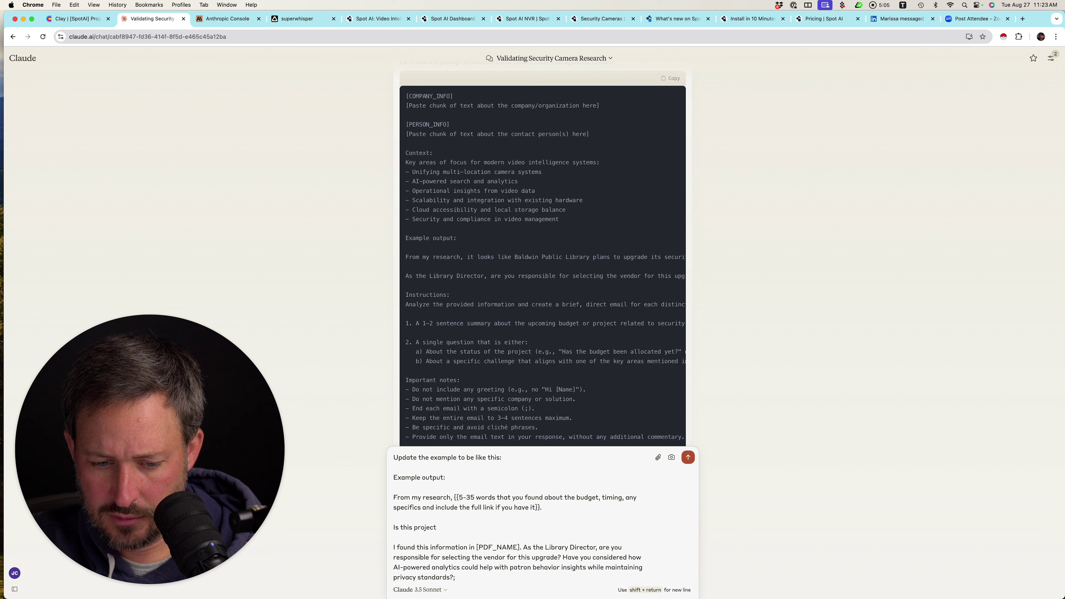
pyautogui.write(' sitllop')
pyautogui.press('BackSpace')
pyautogui.write('op')
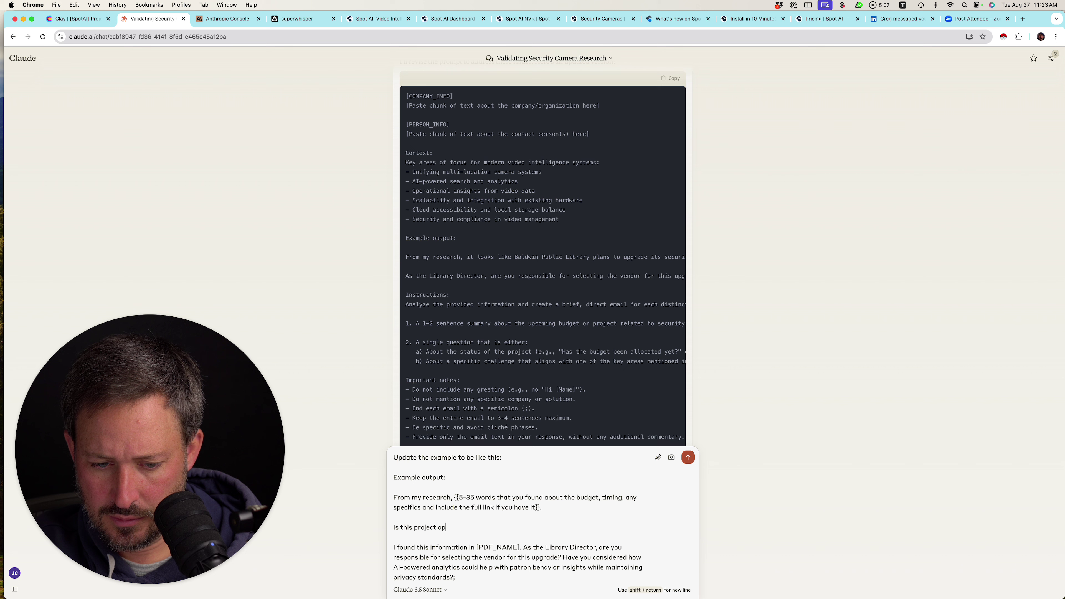
pyautogui.write('en for ')
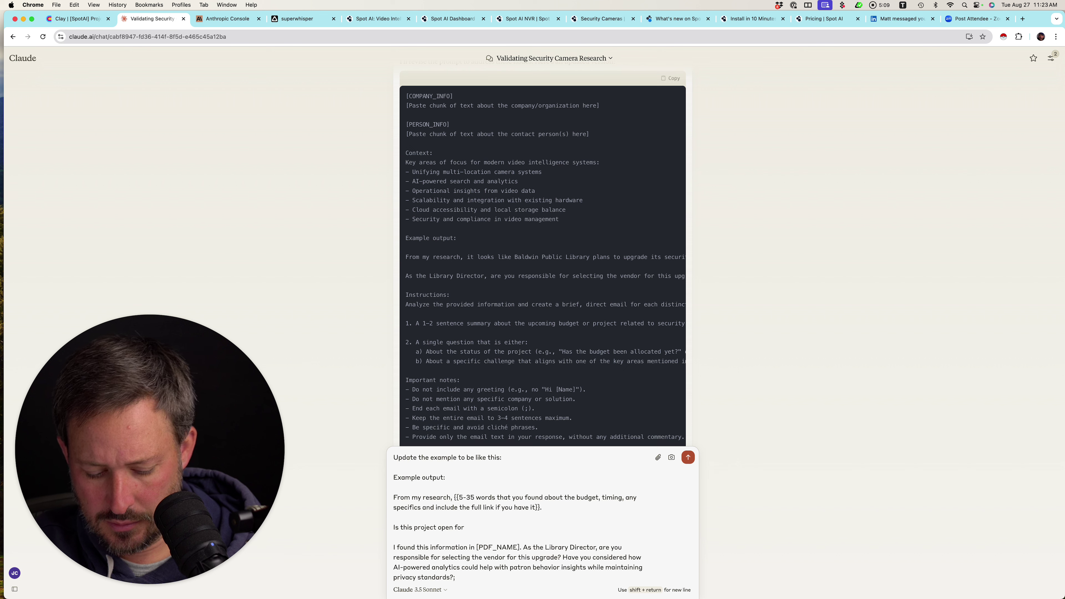
pyautogui.write('bid?')
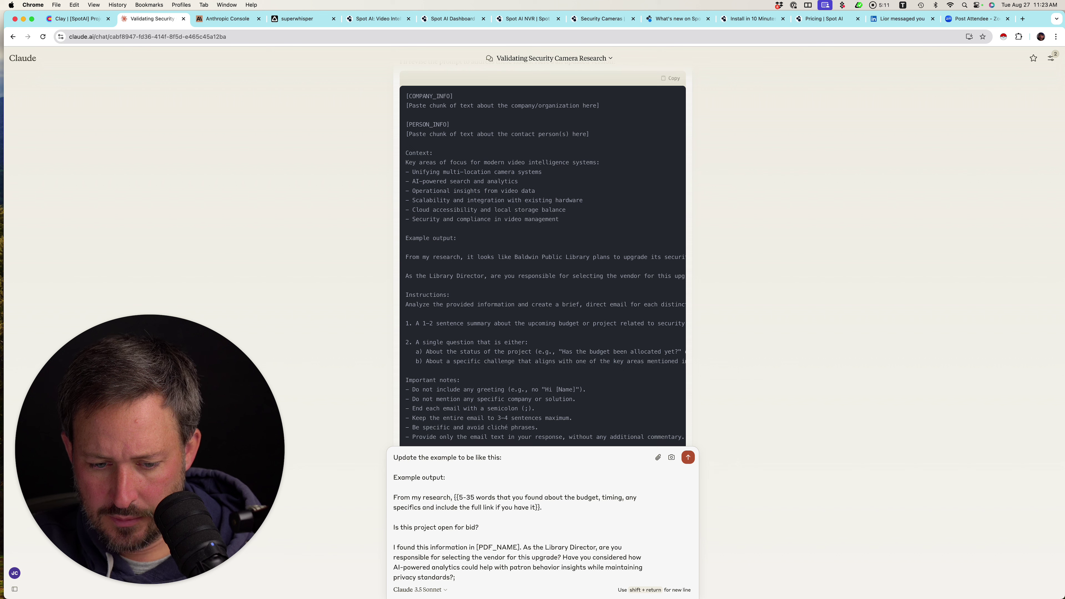
# Reword the new question to "Is this project still open?".
pyautogui.hotkey('alt', 'Left')
pyautogui.write('still')
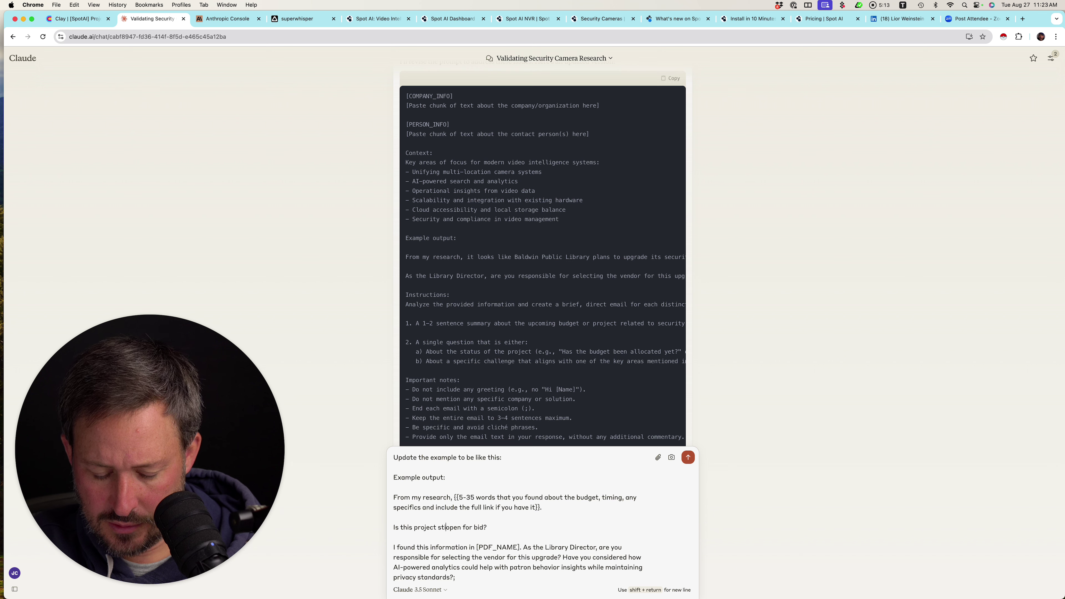
pyautogui.press('Right')
pyautogui.press('Right')
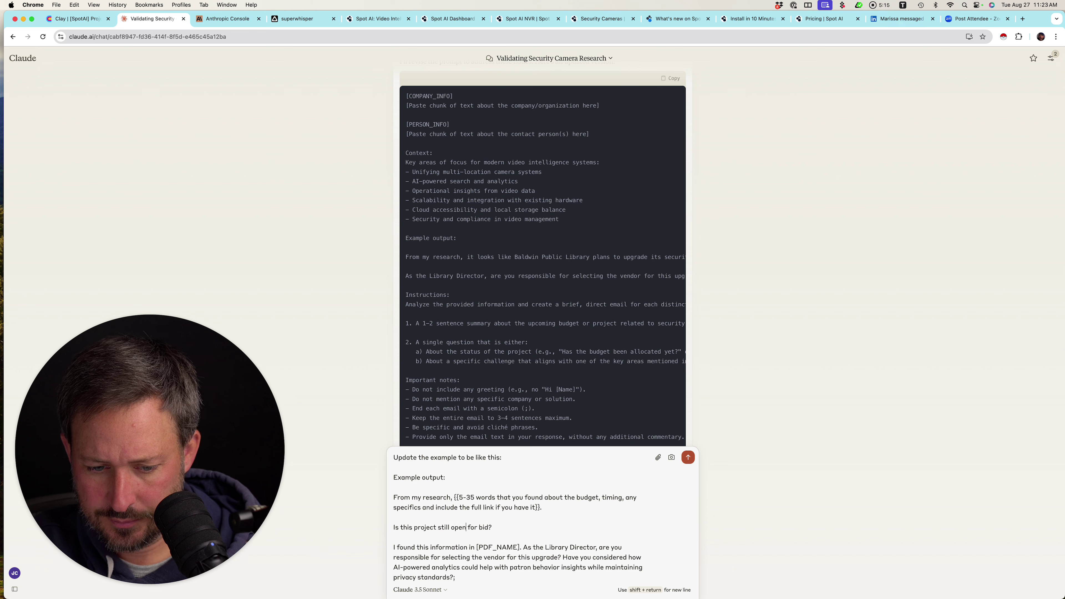
pyautogui.press('super+shift+Right')
pyautogui.write('?')
# Insert a paragraph above the project question and begin a placeholder there with "{{5-20 word question about".
pyautogui.press('Up')
pyautogui.press('Left')
pyautogui.hotkey('shift', 'Return')
pyautogui.hotkey('shift', 'Return')
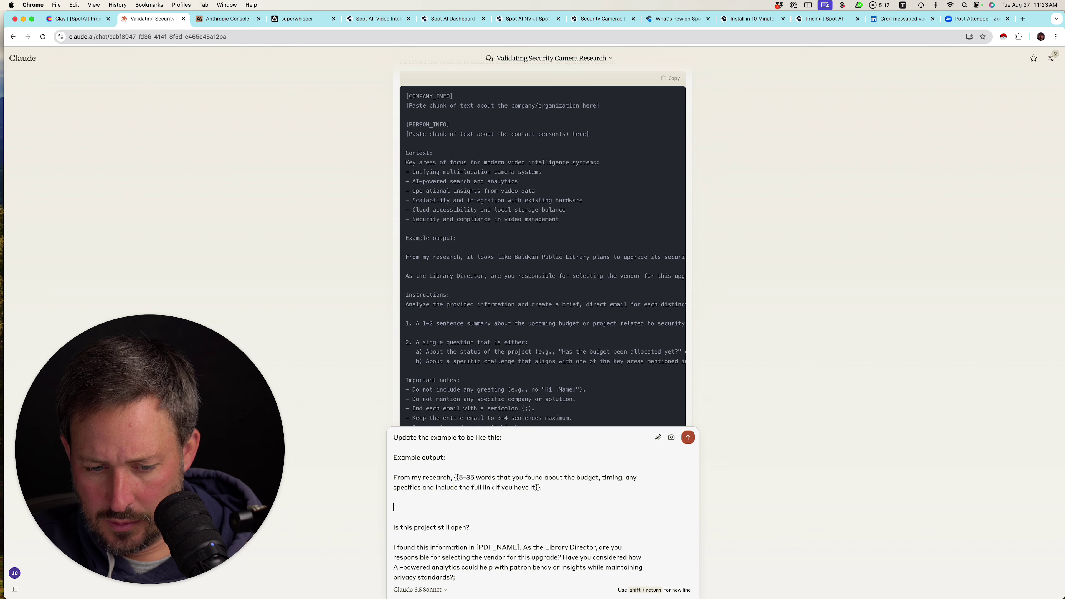
pyautogui.write('{{5-')
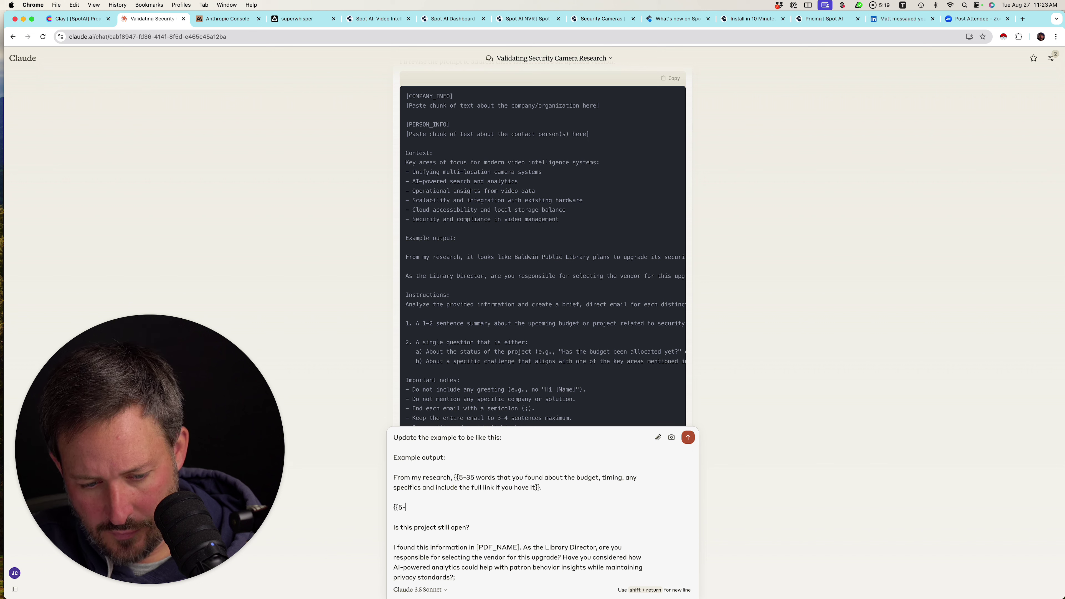
pyautogui.write('20 word question about ')
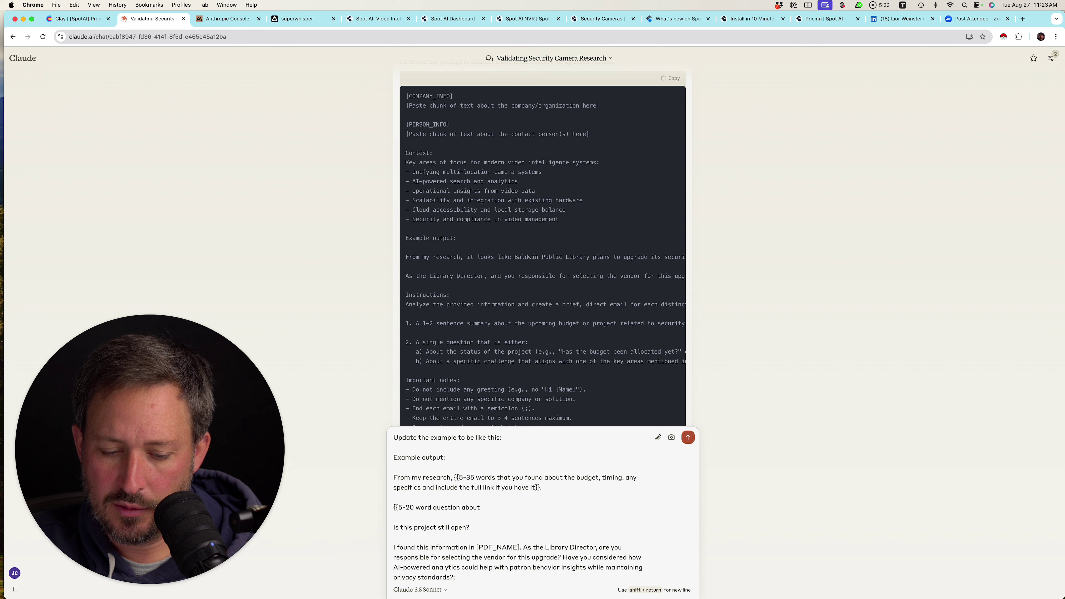
pyautogui.write('functions and feat')
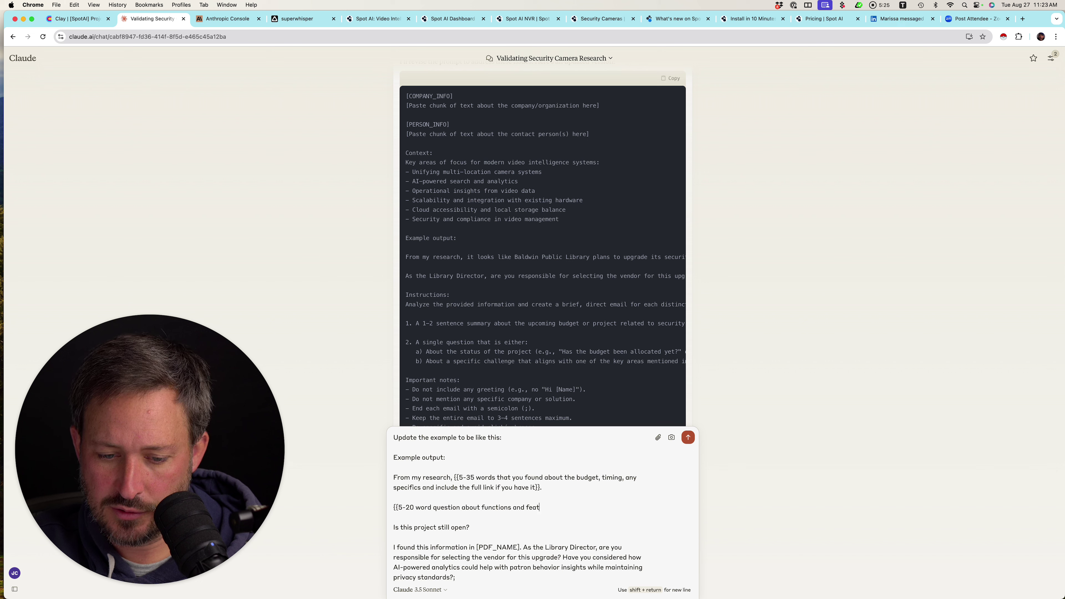
pyautogui.write('ures that they')
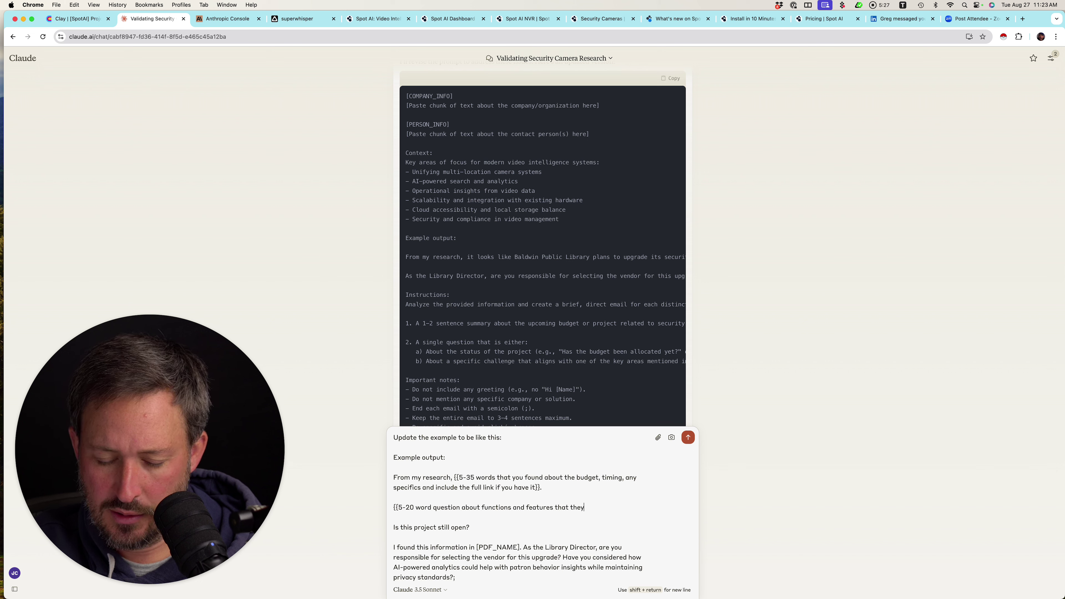
pyautogui.write(' might')
pyautogui.press('BackSpace')
pyautogui.press('BackSpace')
pyautogui.press('BackSpace')
pyautogui.press('BackSpace')
pyautogui.press('BackSpace')
pyautogui.press('BackSpace')
pyautogui.press('BackSpace')
pyautogui.press('BackSpace')
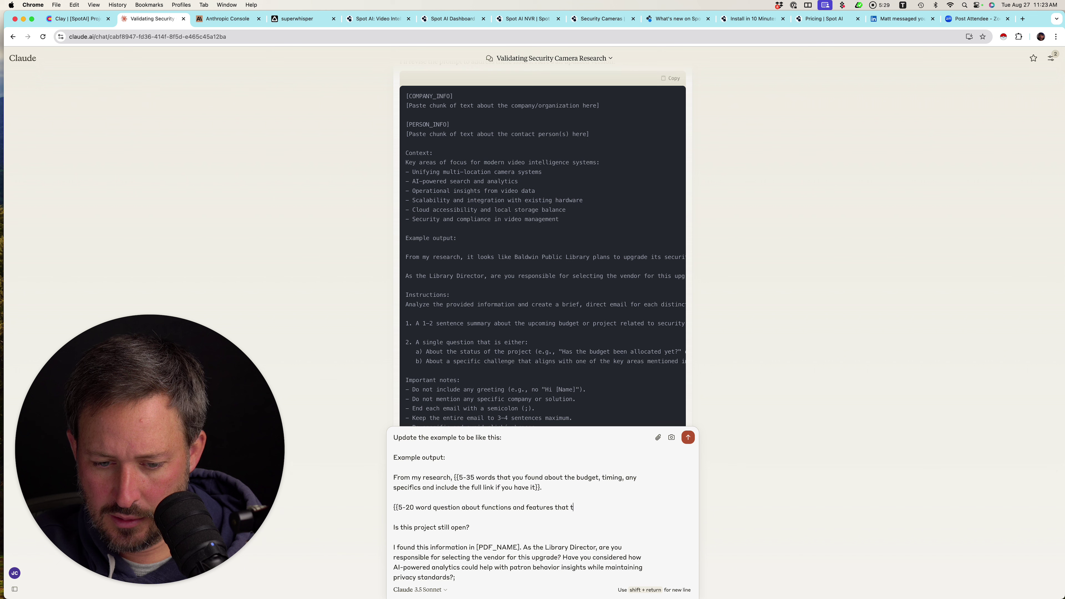
pyautogui.press('BackSpace')
pyautogui.press('BackSpace')
pyautogui.press('BackSpace')
pyautogui.press('BackSpace')
pyautogui.press('BackSpace')
pyautogui.press('BackSpace')
pyautogui.press('BackSpace')
pyautogui.press('BackSpace')
pyautogui.press('BackSpace')
pyautogui.press('BackSpace')
pyautogui.press('BackSpace')
pyautogui.press('BackSpace')
pyautogui.press('BackSpace')
pyautogui.press('BackSpace')
pyautogui.press('BackSpace')
pyautogui.press('BackSpace')
pyautogui.press('BackSpace')
pyautogui.press('BackSpace')
pyautogui.press('BackSpace')
pyautogui.press('BackSpace')
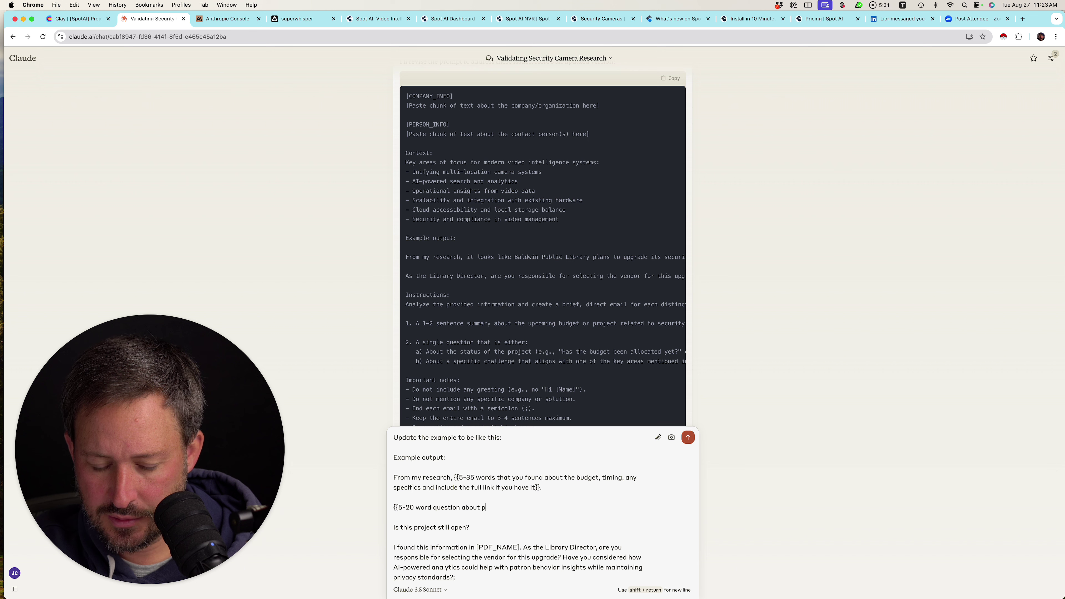
# Continue the placeholder with "problems that this institution might encounter that SpotAI could fix, WITHOUT EVER PITCHING SPOTAI".
pyautogui.write('roblems that this ins')
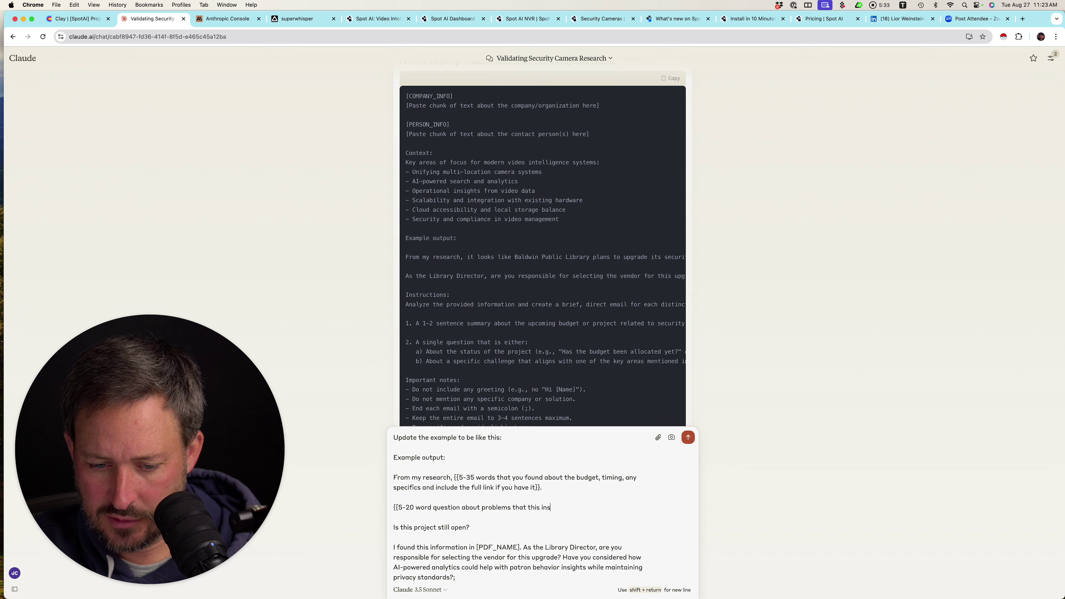
pyautogui.write('titution m')
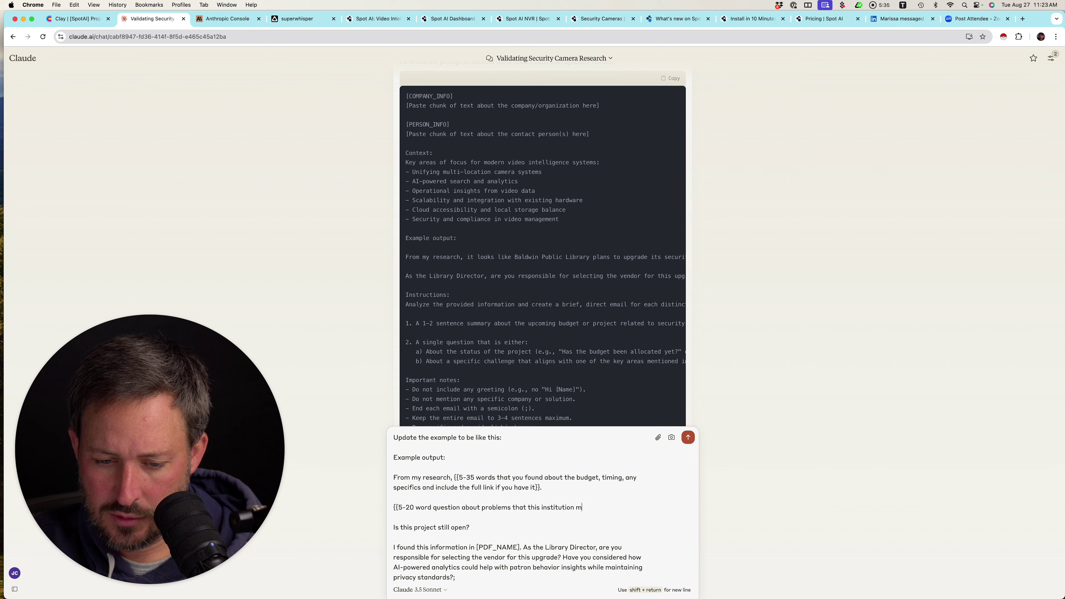
pyautogui.write('ight encounter that ')
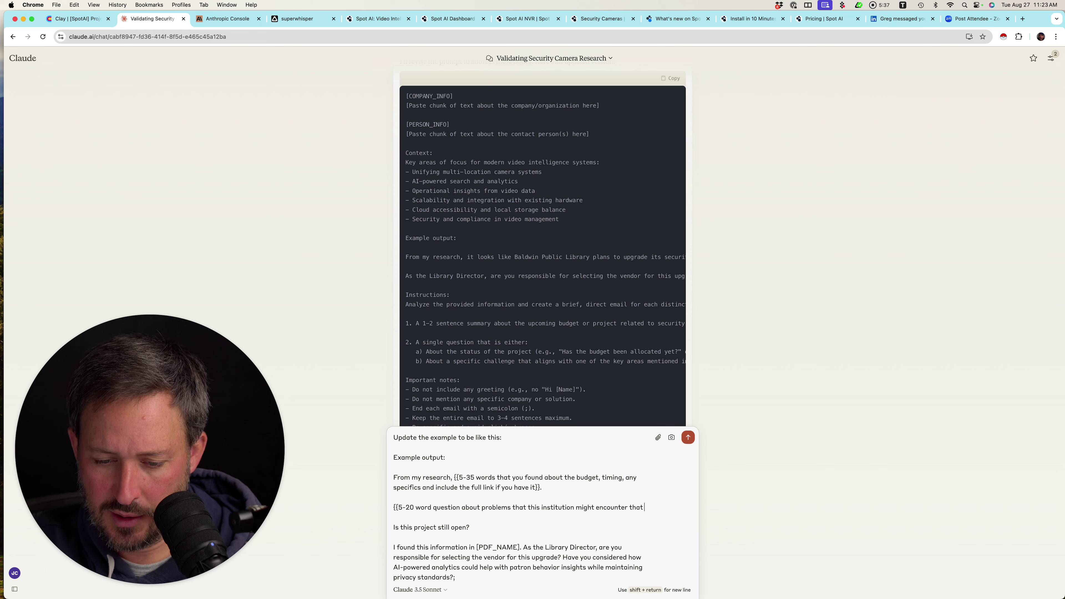
pyautogui.write('SpotAiI could fix,')
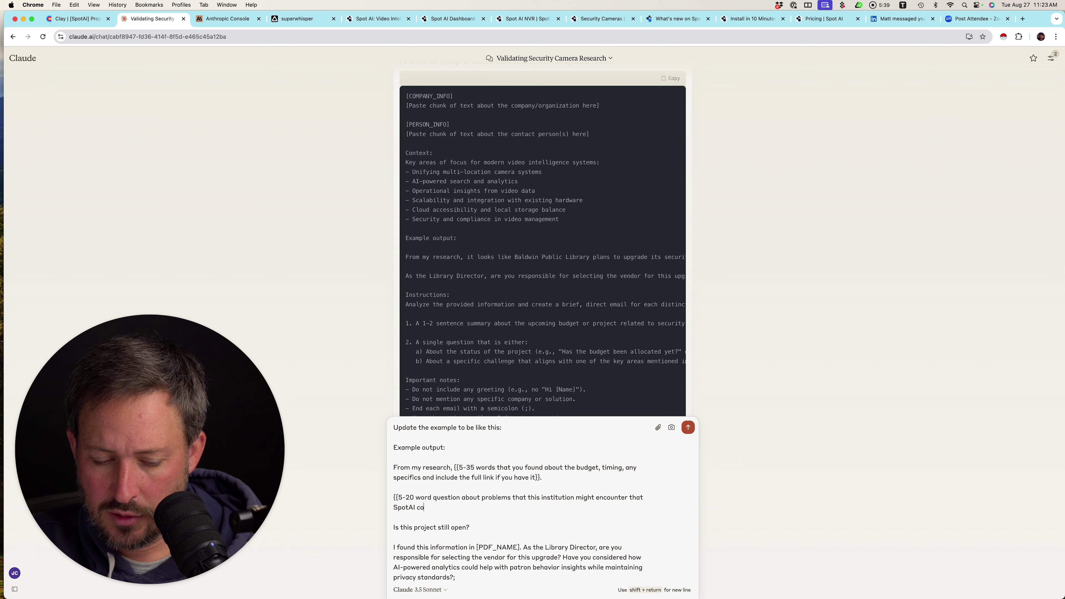
pyautogui.write('OUT E')
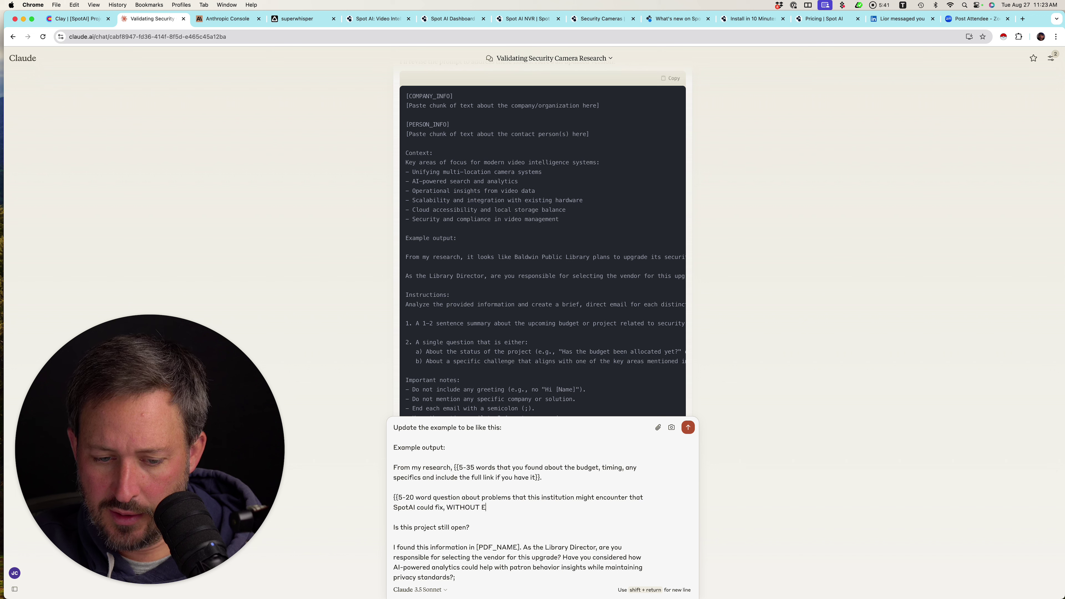
pyautogui.write('VER PITCHING SPOT')
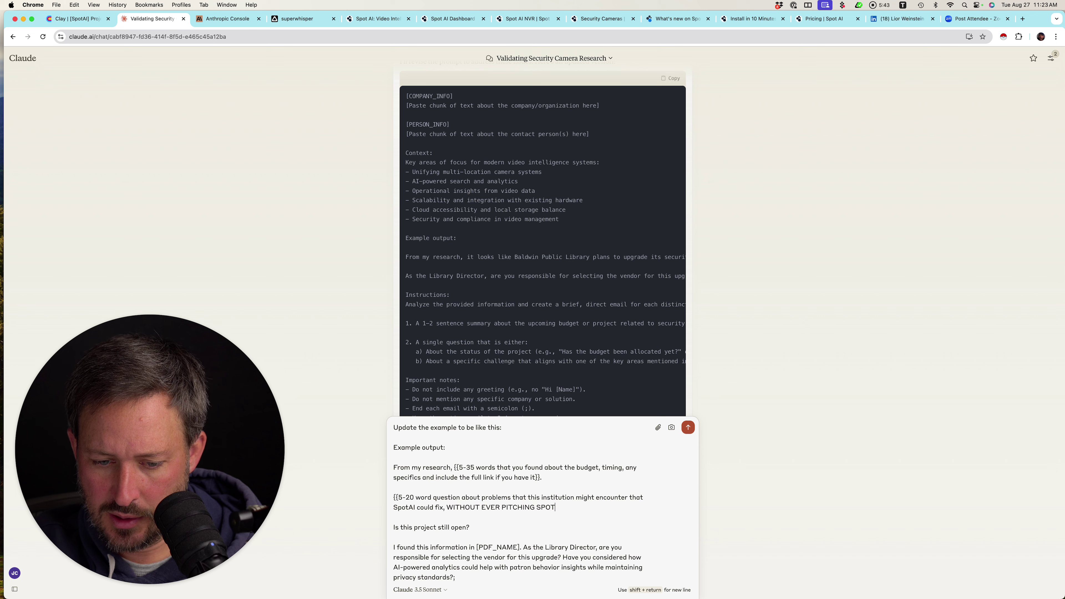
# Finish the placeholder with an instruction to just ask about specific capabilities they might want based on the problems, closed with "}}".
pyautogui.write('AI, just ask qe')
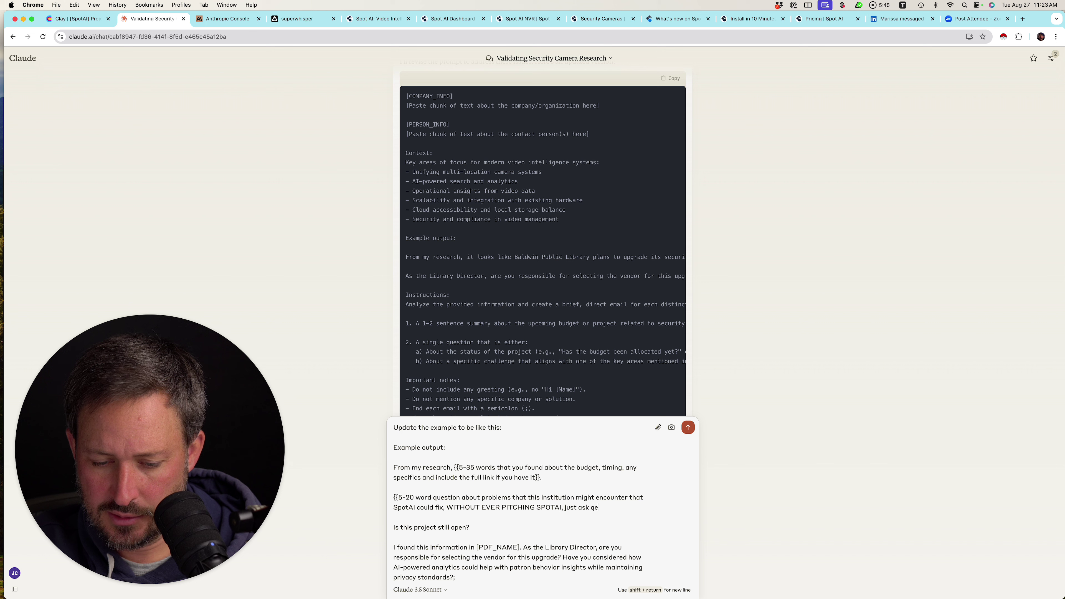
pyautogui.write('bout ')
pyautogui.write('specific capai')
pyautogui.write('ilit')
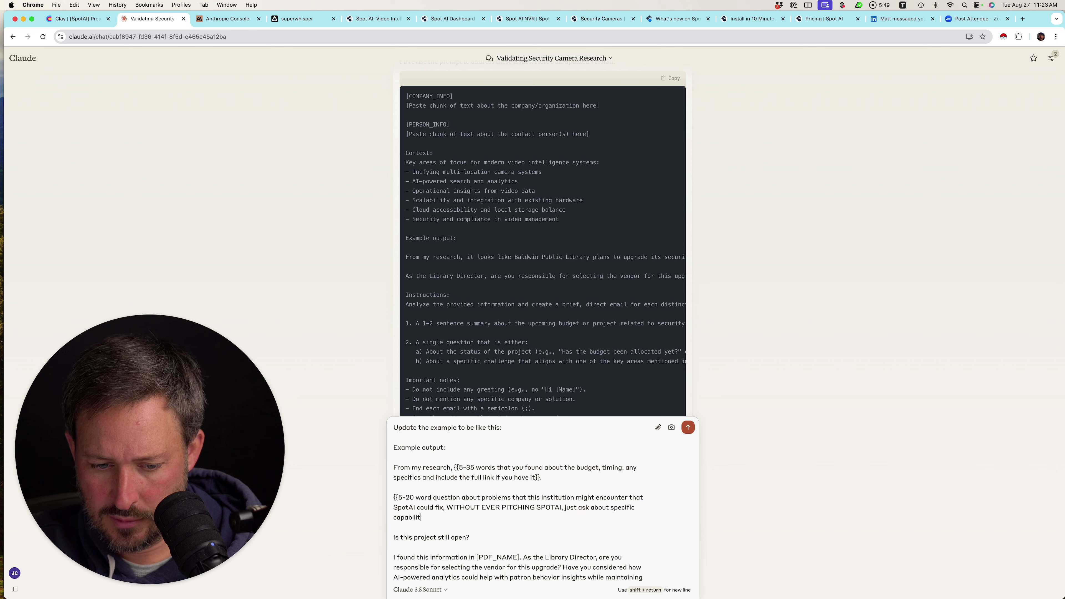
pyautogui.write('ies that hrye might want')
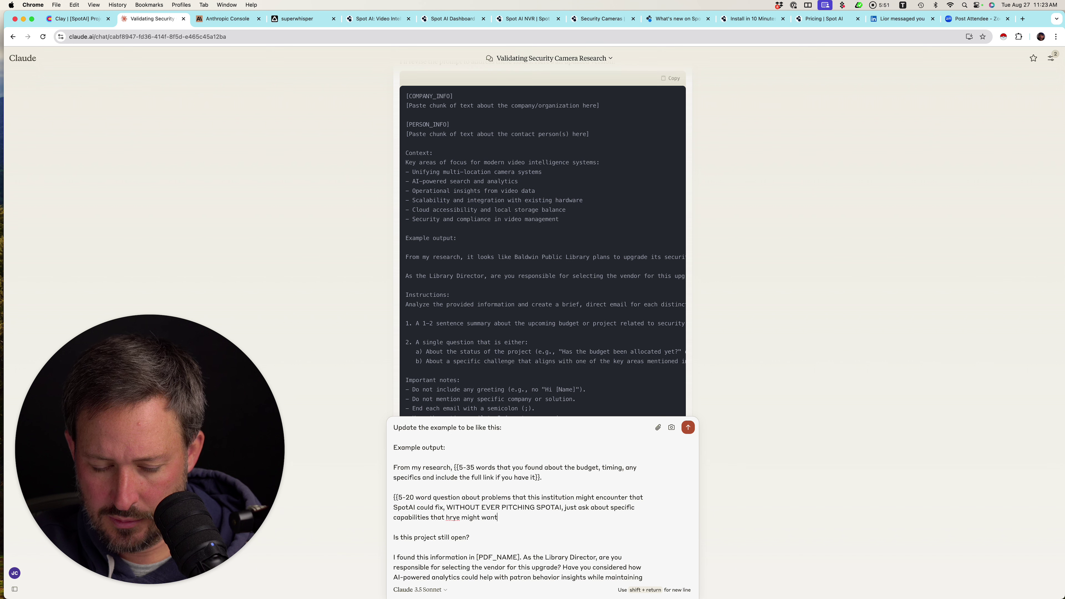
pyautogui.write(' wan')
pyautogui.press('BackSpace')
pyautogui.press('BackSpace')
pyautogui.press('BackSpace')
pyautogui.write('basedo nt')
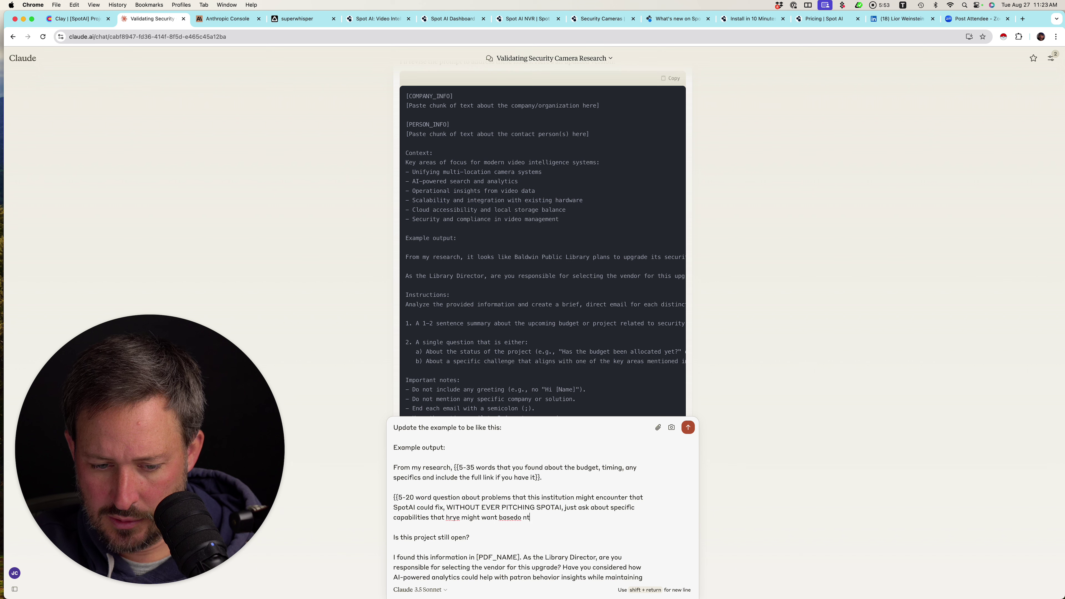
pyautogui.write('n the problems]}')
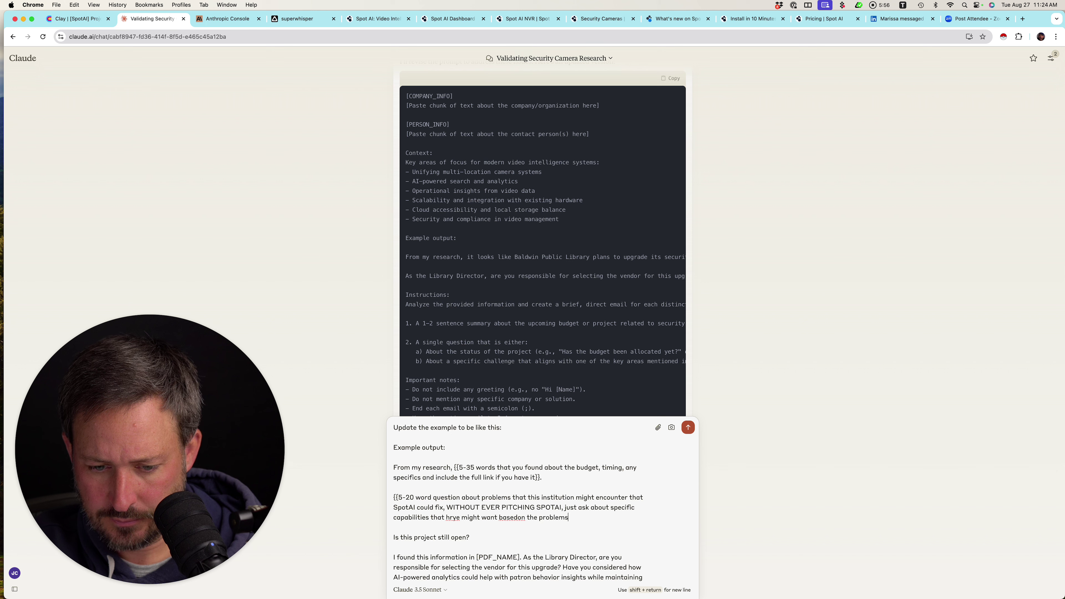
# Delete the leftover PDF source and Library Director text after "Is this project still open?".
pyautogui.press('Down')
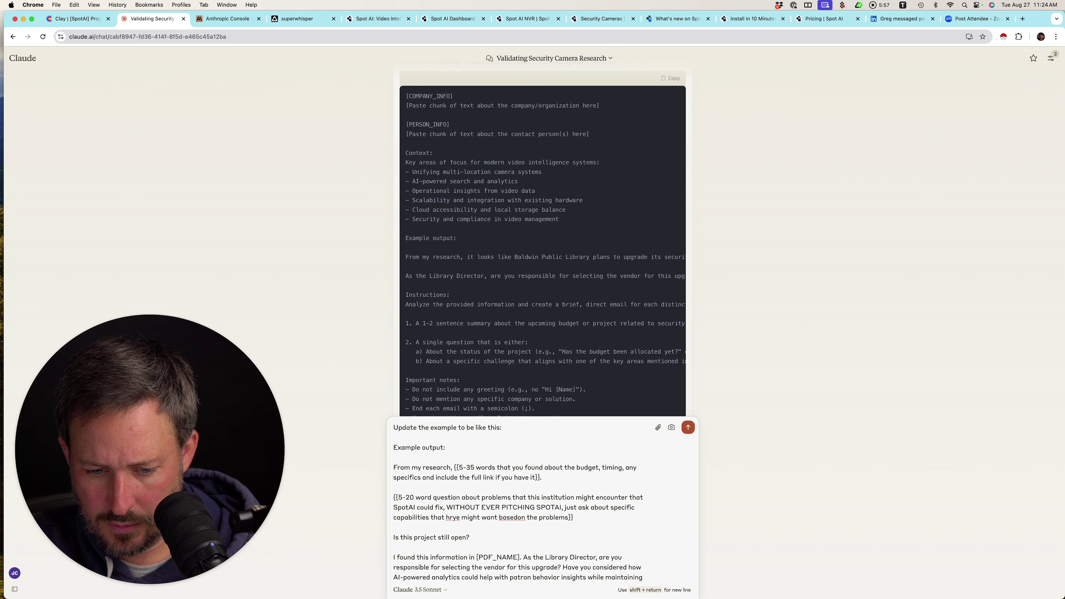
pyautogui.press('super+shift+Down')
pyautogui.press('BackSpace')
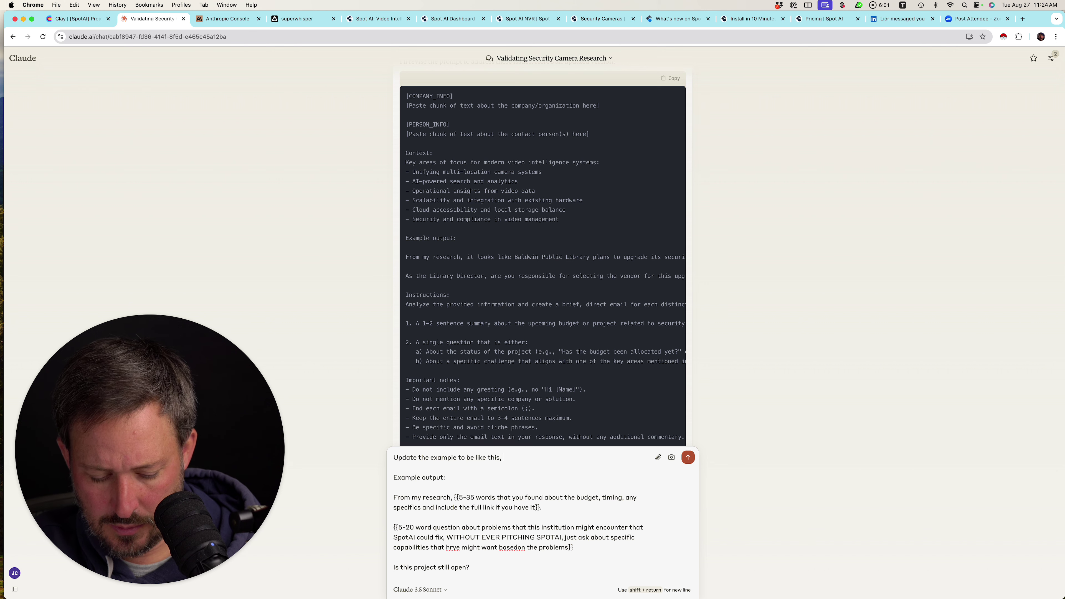
# Extend the opening line with ", let's work on the example first before updating the prompt" and send the message.
pyautogui.write("'s work on th")
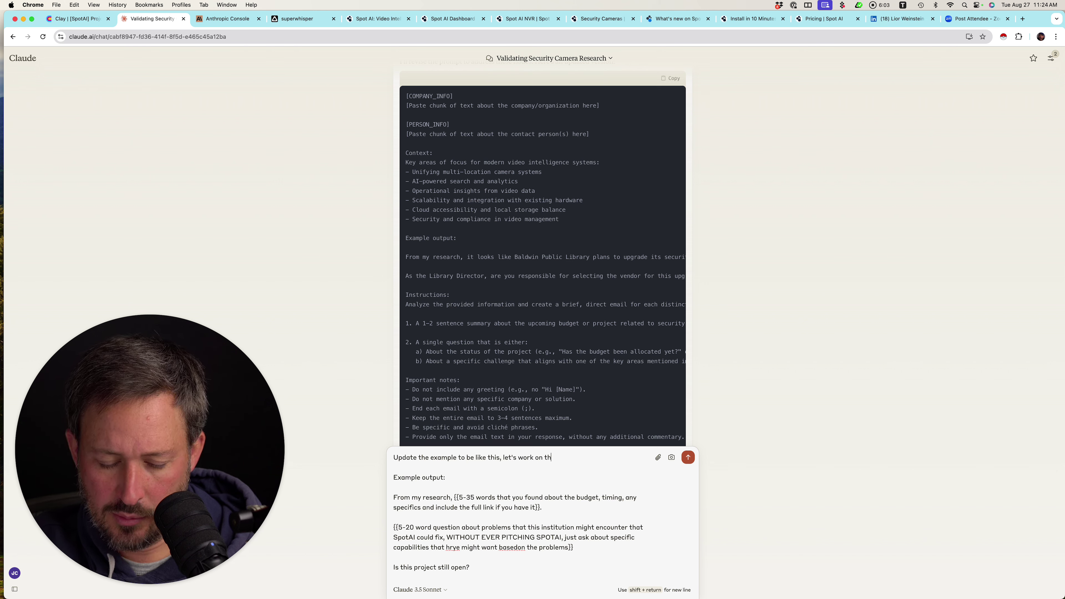
pyautogui.write('e example')
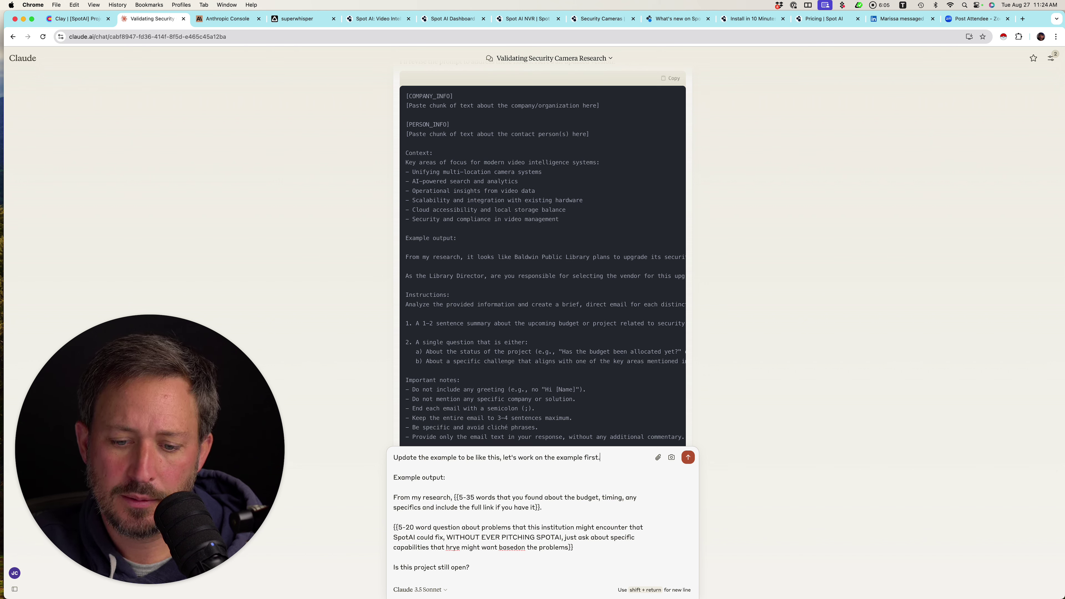
pyautogui.write(' first.')
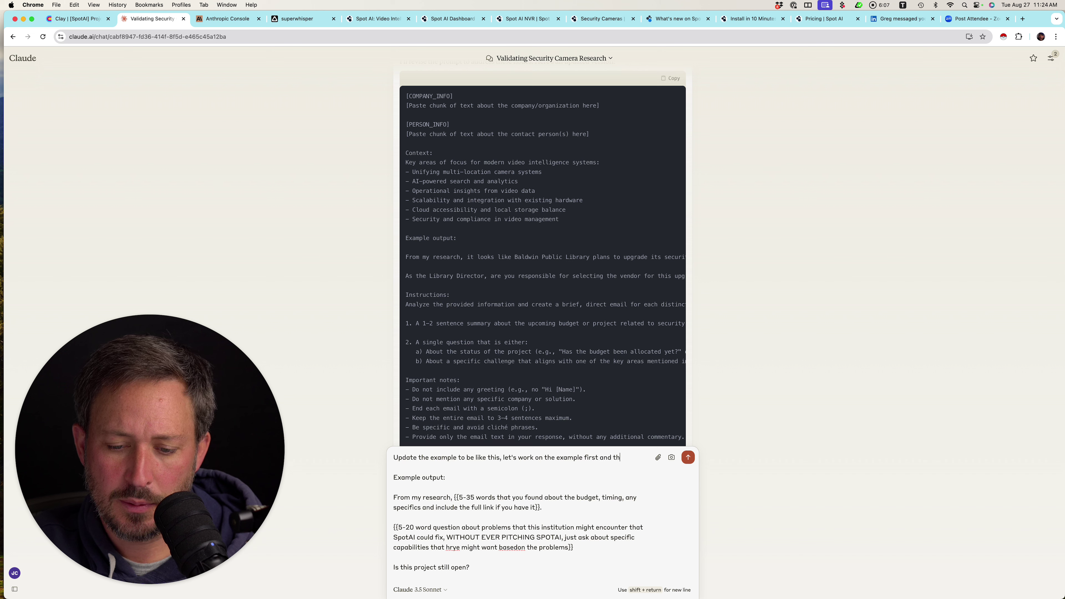
pyautogui.press('BackSpace')
pyautogui.write('.')
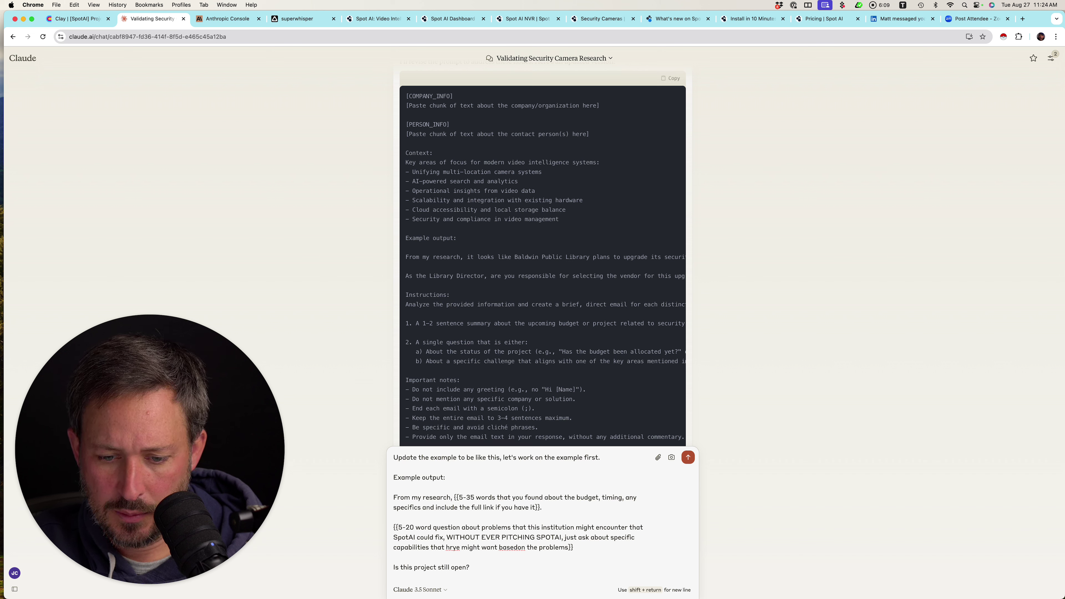
pyautogui.press('BackSpace')
pyautogui.write(' before updating the ')
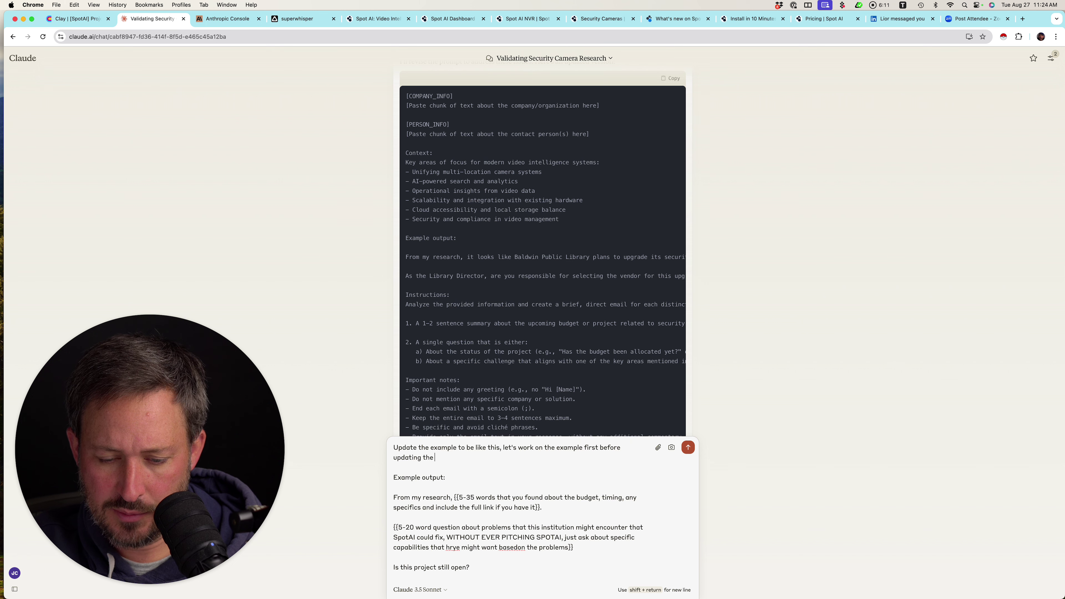
pyautogui.write('prompt')
pyautogui.press('Return')
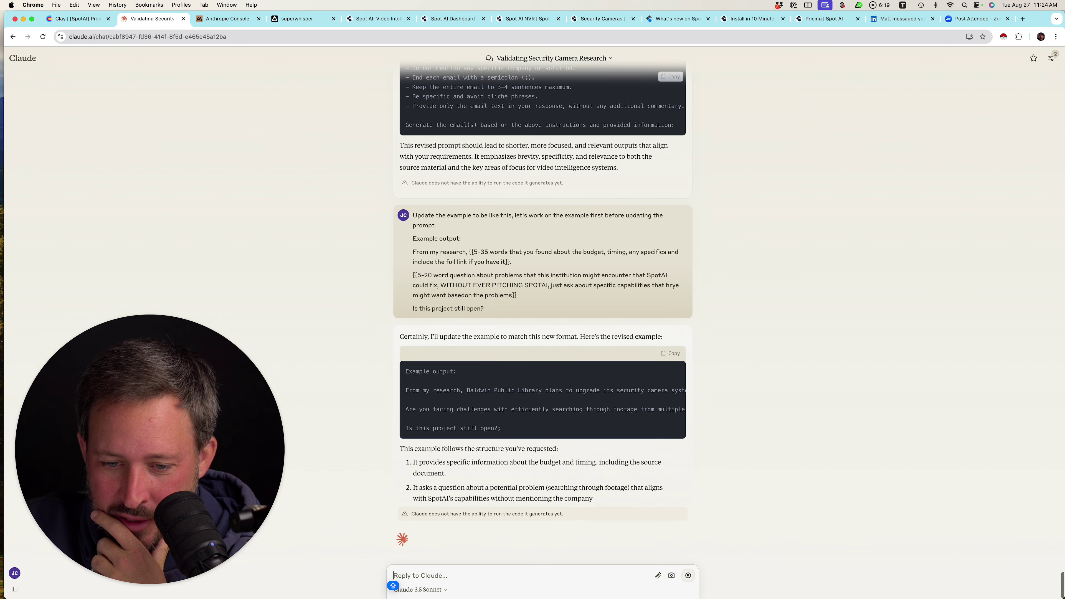
# Read the full length of the research and question lines in Claude's revised example output.
pyautogui.hscroll(5, 542, 406)
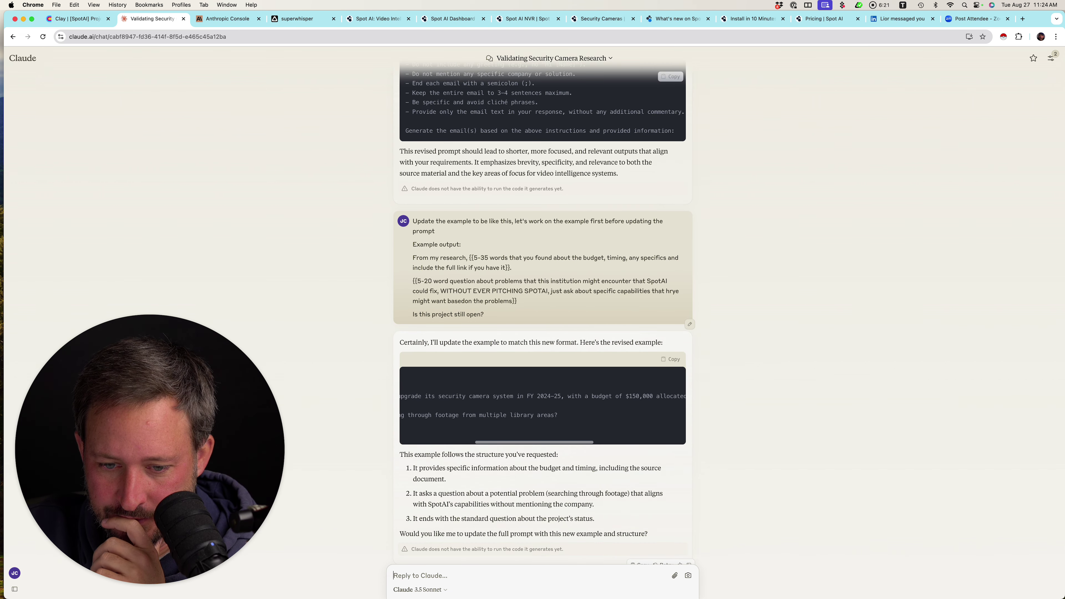
pyautogui.hscroll(10, 542, 406)
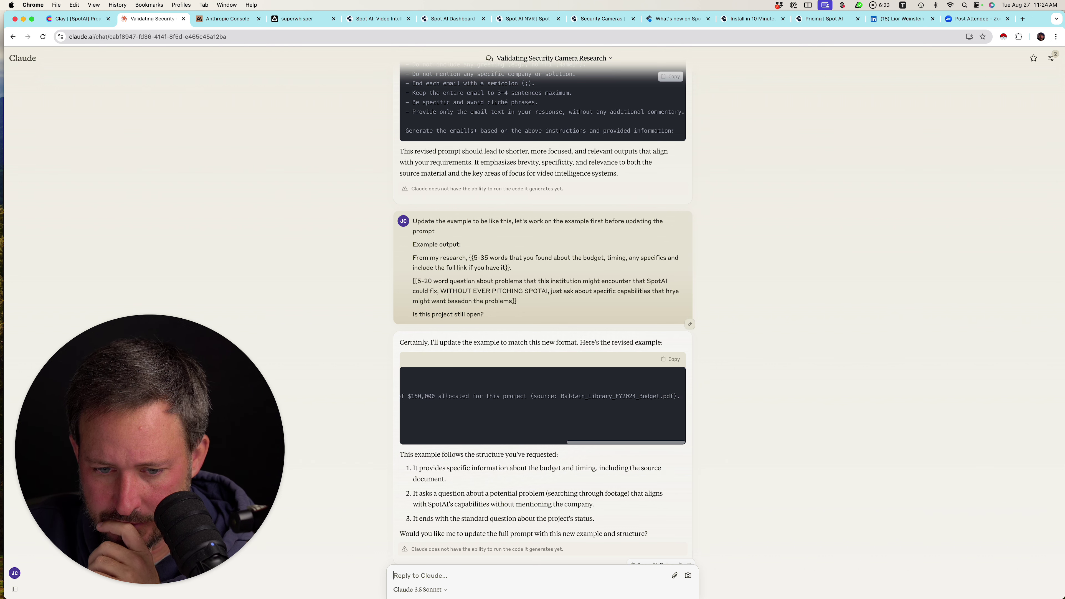
# Send Claude a reply asking it to update the full prompt now and align it towards this type of email.
pyautogui.hscroll(-8, 543, 406)
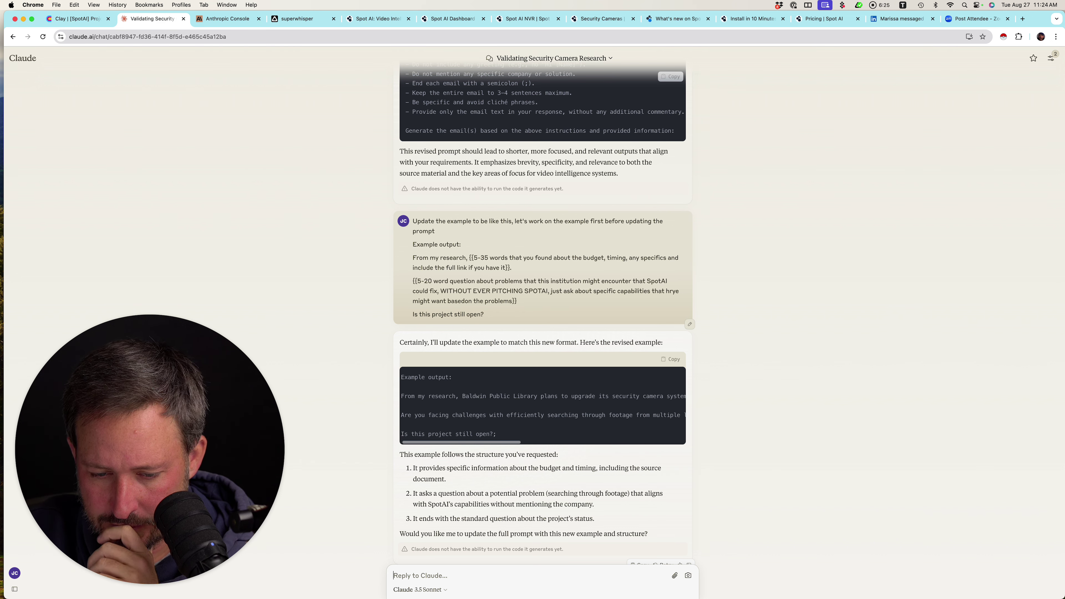
pyautogui.hscroll(-6, 542, 406)
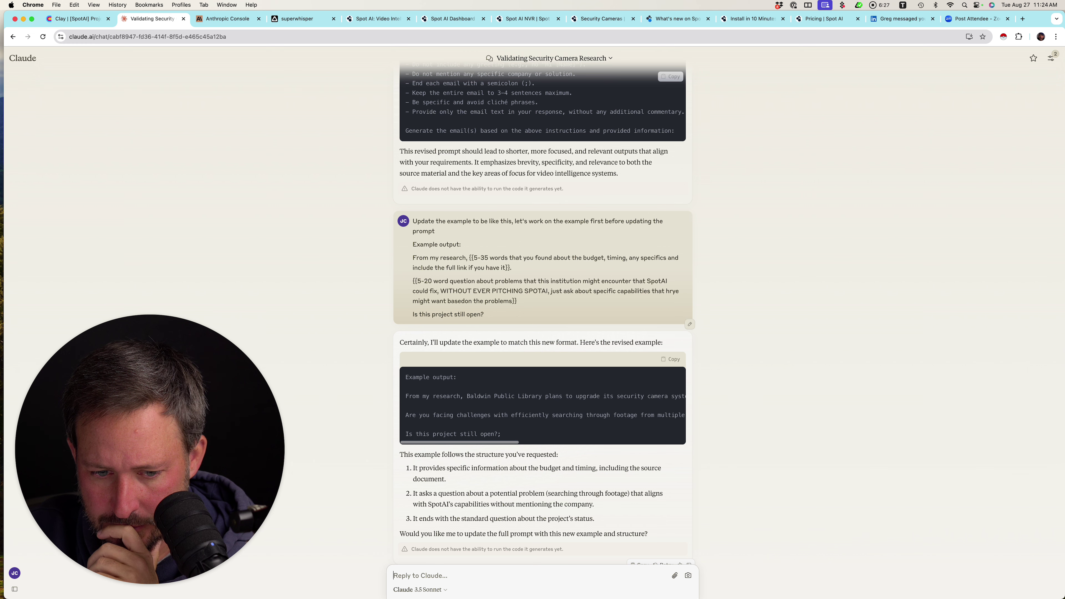
pyautogui.scroll(-3, 542, 405)
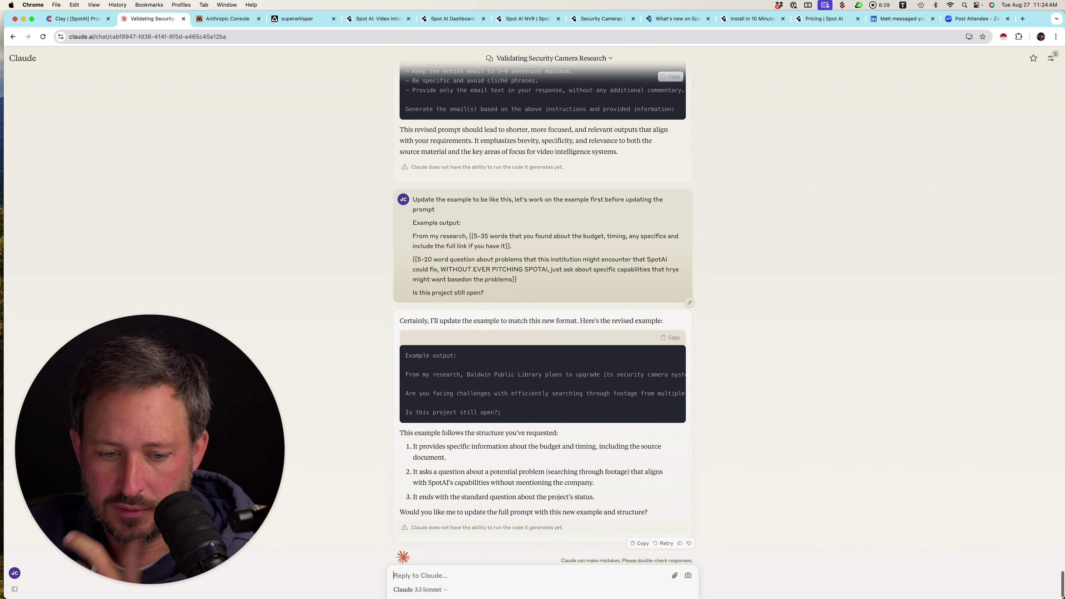
pyautogui.write('uPDATE HTE')
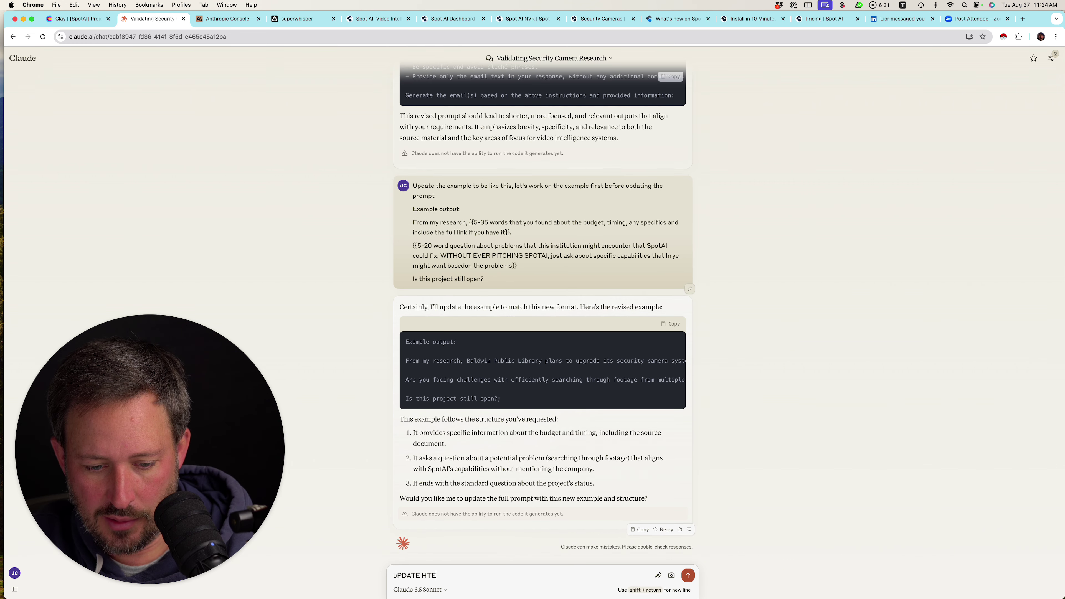
pyautogui.press('BackSpace')
pyautogui.press('BackSpace')
pyautogui.press('BackSpace')
pyautogui.write('THE P')
pyautogui.press('BackSpace')
pyautogui.write('FU')
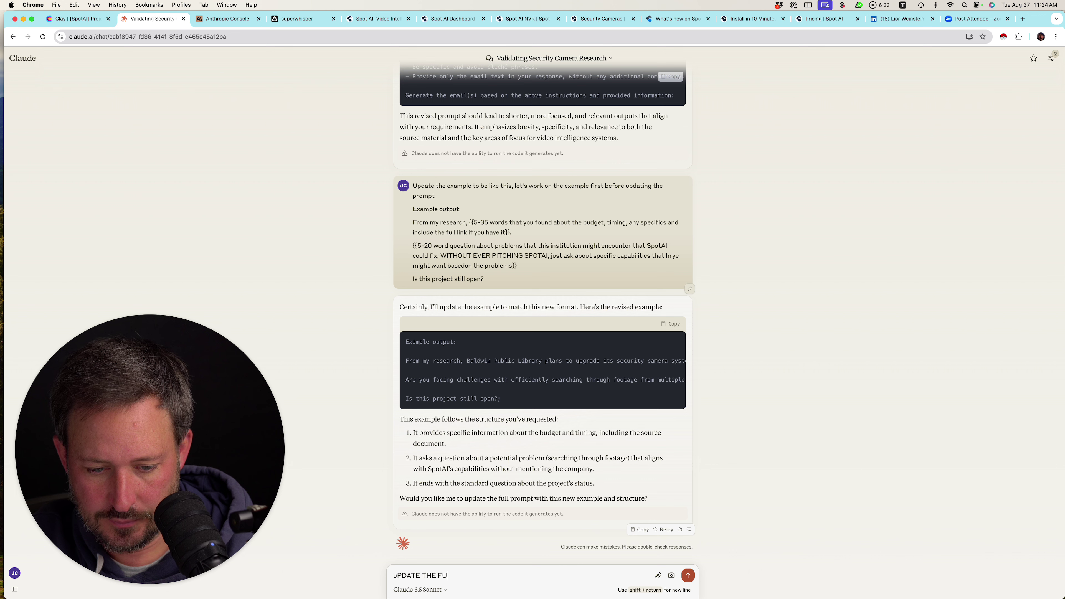
pyautogui.write('LL PROMPT now and')
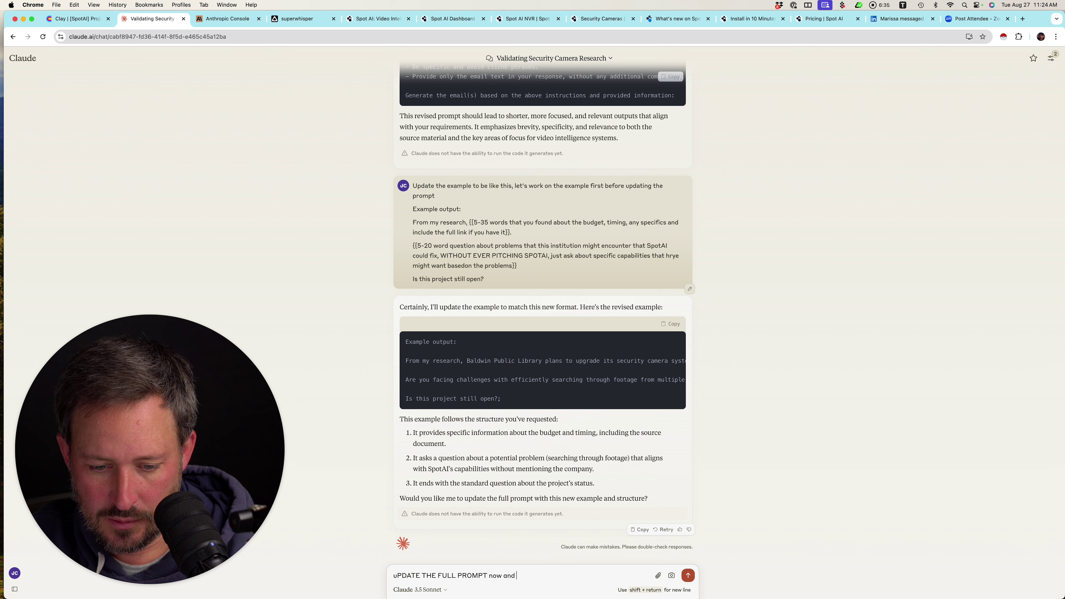
pyautogui.write(' align it tow')
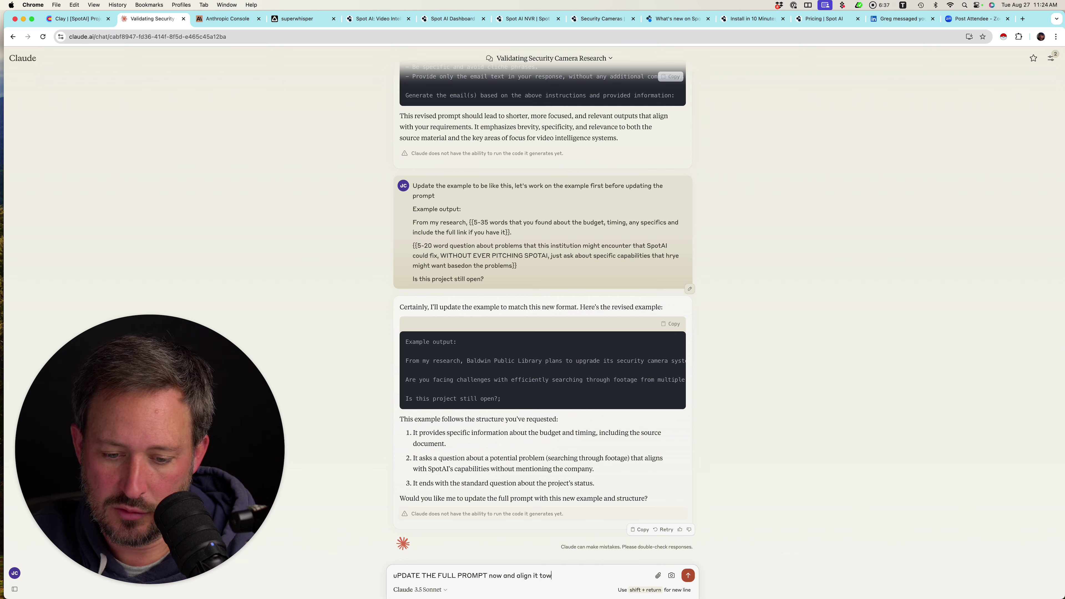
pyautogui.write('ards this r')
pyautogui.write('yp')
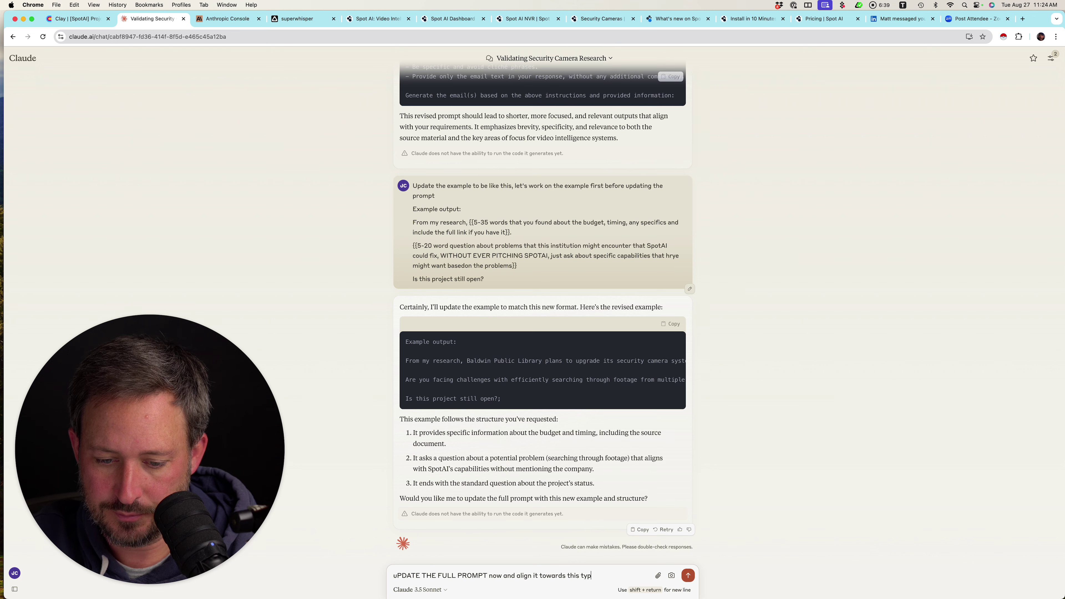
pyautogui.write('e of email')
pyautogui.press('Return')
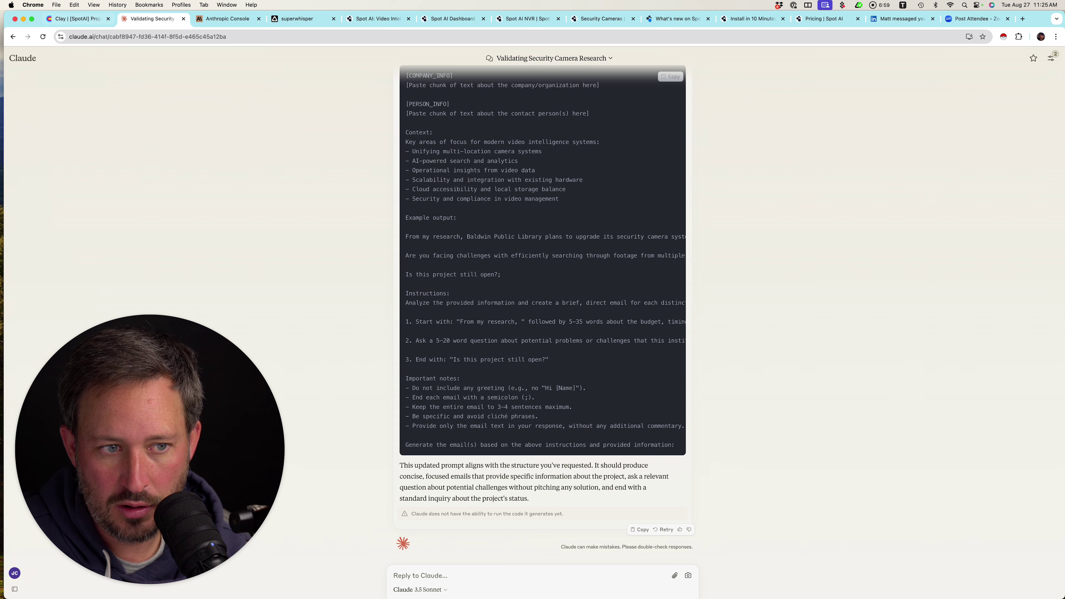
# Switch to Clay and replace the AI-Driven Video Insights mission text from "Context:" onward with Claude's updated prompt.
pyautogui.click(77, 18)
pyautogui.click(1048, 96)
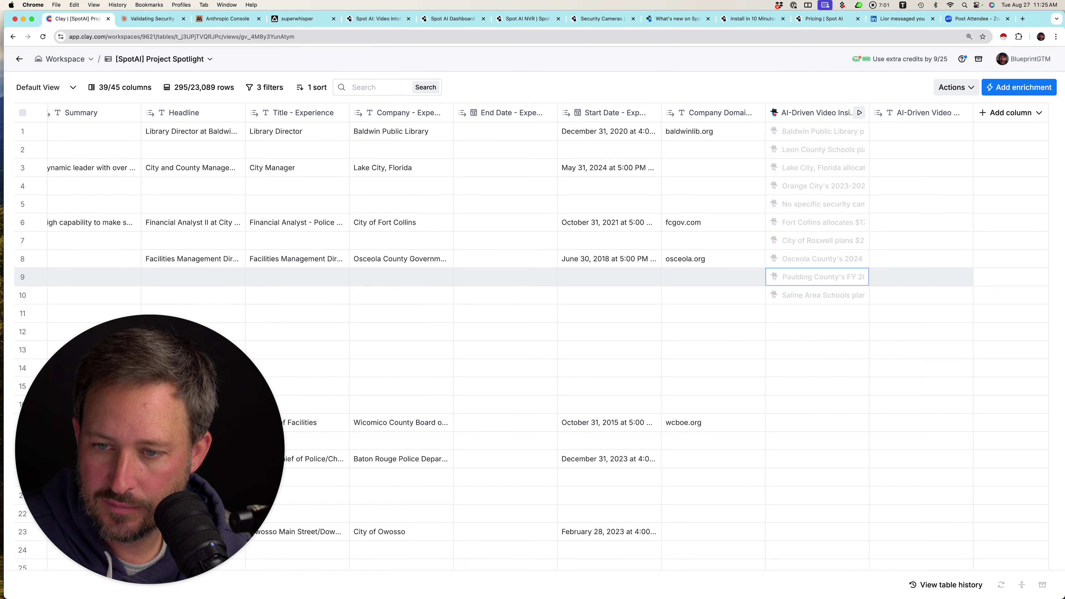
pyautogui.click(818, 112)
pyautogui.click(798, 155)
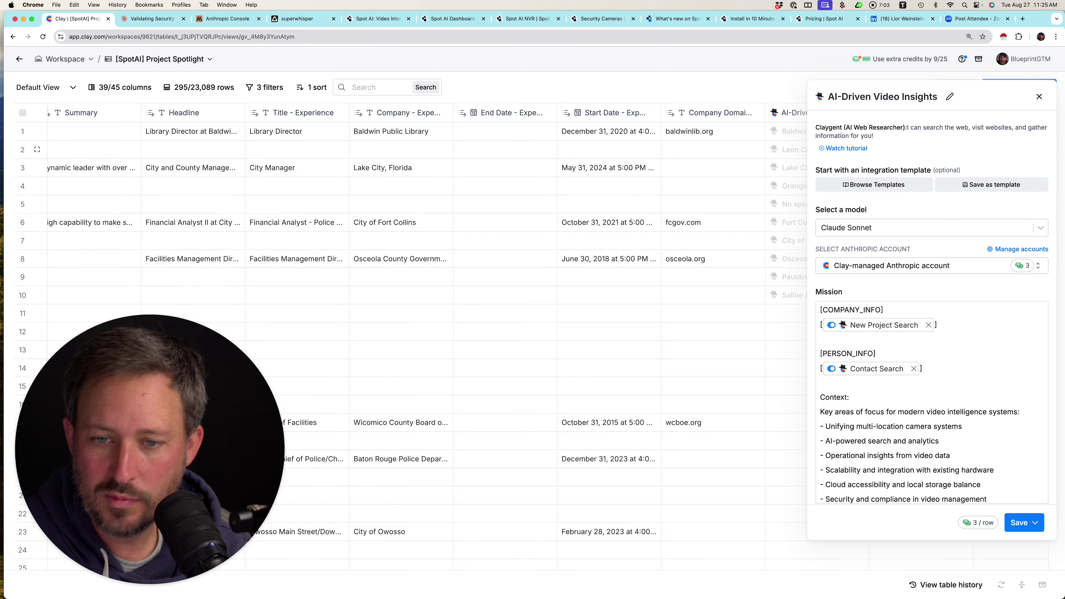
pyautogui.click(913, 411)
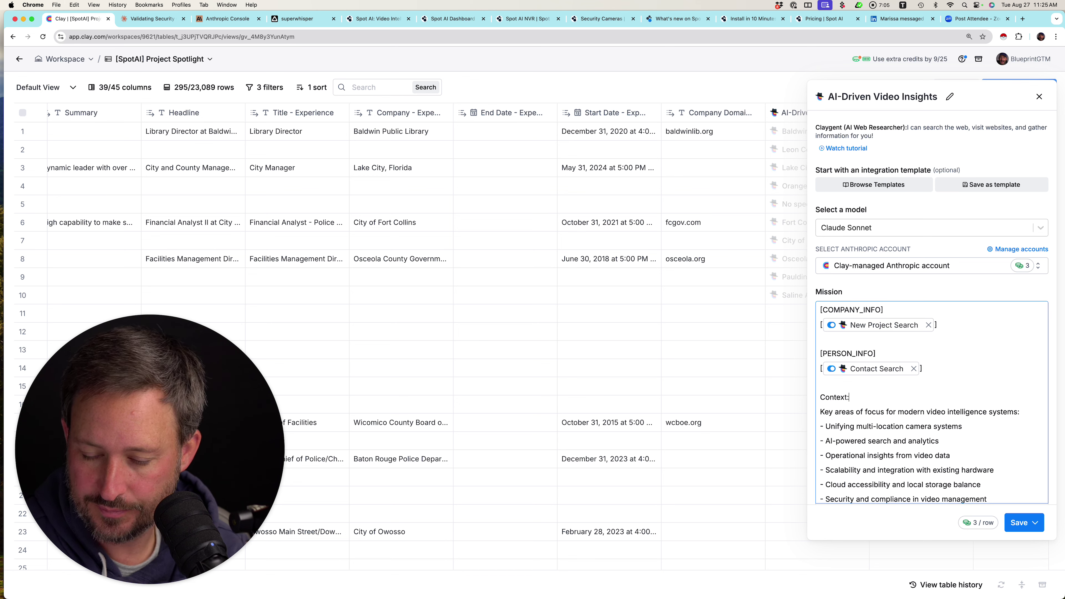
pyautogui.press('shift+super+Down')
pyautogui.press('super+v')
# Delete the pasted duplicate [COMPANY_INFO] and [PERSON_INFO] placeholder blocks above "Context:" in the mission.
pyautogui.press('super+Up')
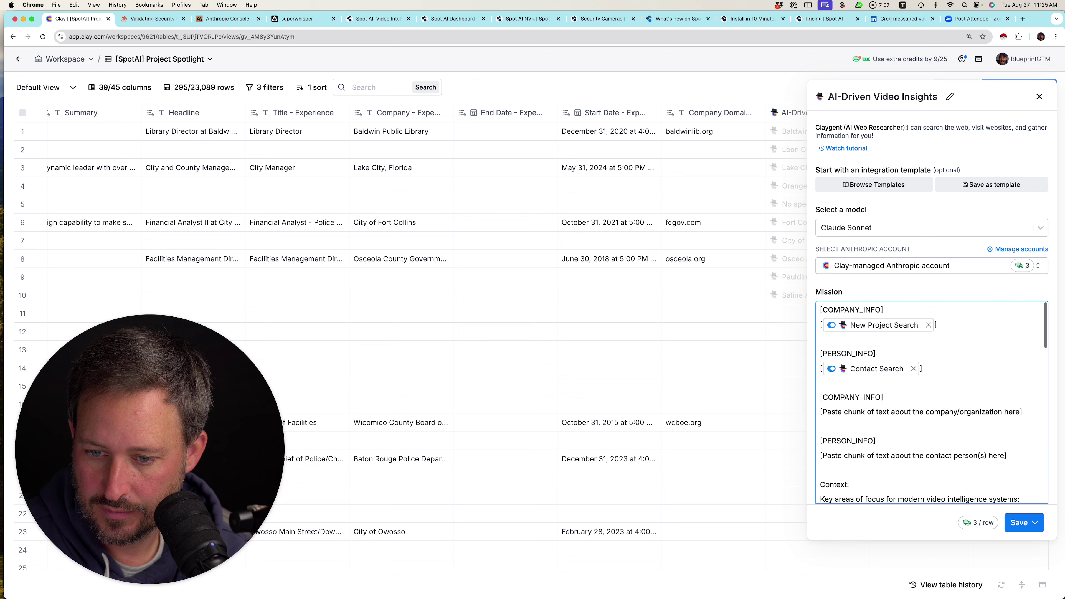
pyautogui.press('Down')
pyautogui.press('Down')
pyautogui.press('Down')
pyautogui.press('Down')
pyautogui.press('Down')
pyautogui.press('Down')
pyautogui.hotkey('shift', 'Up')
pyautogui.hotkey('shift', 'Up')
pyautogui.hotkey('shift', 'Up')
pyautogui.hotkey('shift', 'Up')
pyautogui.hotkey('shift', 'Up')
pyautogui.hotkey('shift', 'Up')
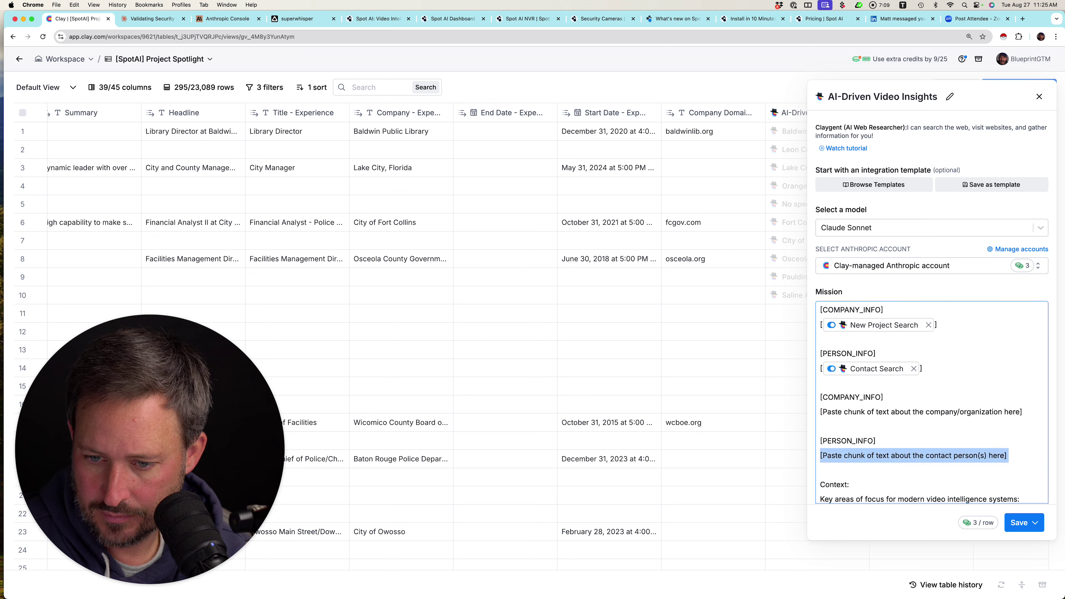
pyautogui.press('BackSpace')
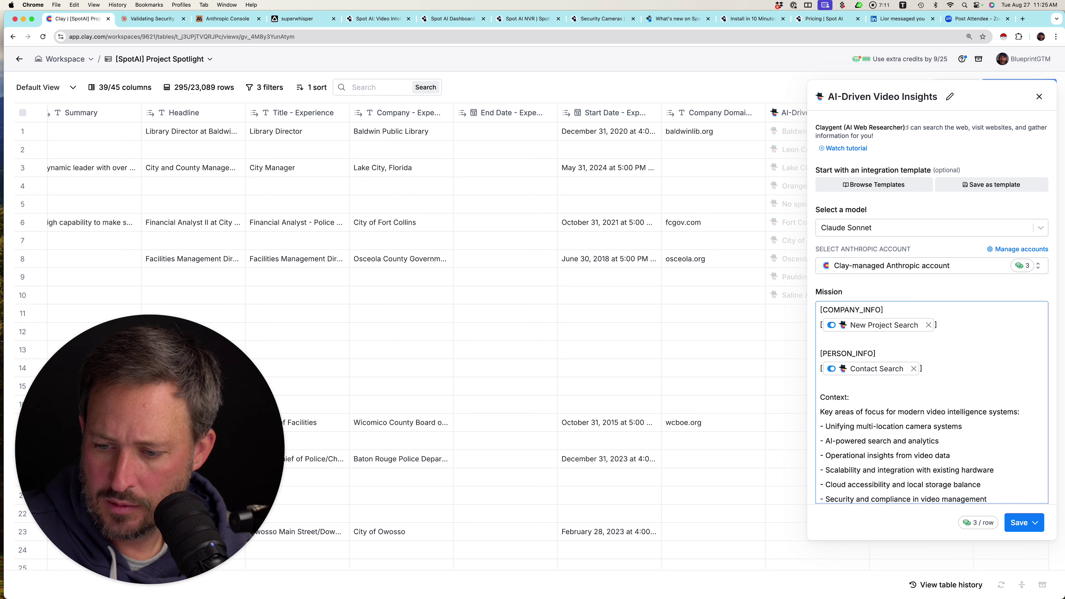
# Save the AI-Driven Video Insights column and run it on 10 rows.
pyautogui.click(1034, 522)
pyautogui.click(893, 453)
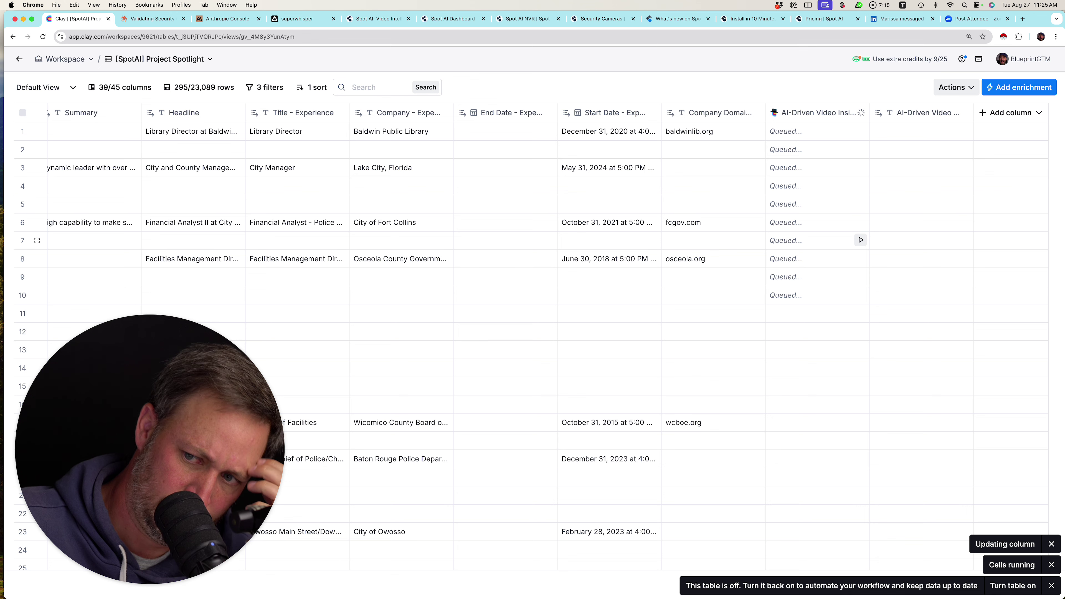
pyautogui.click(900, 59)
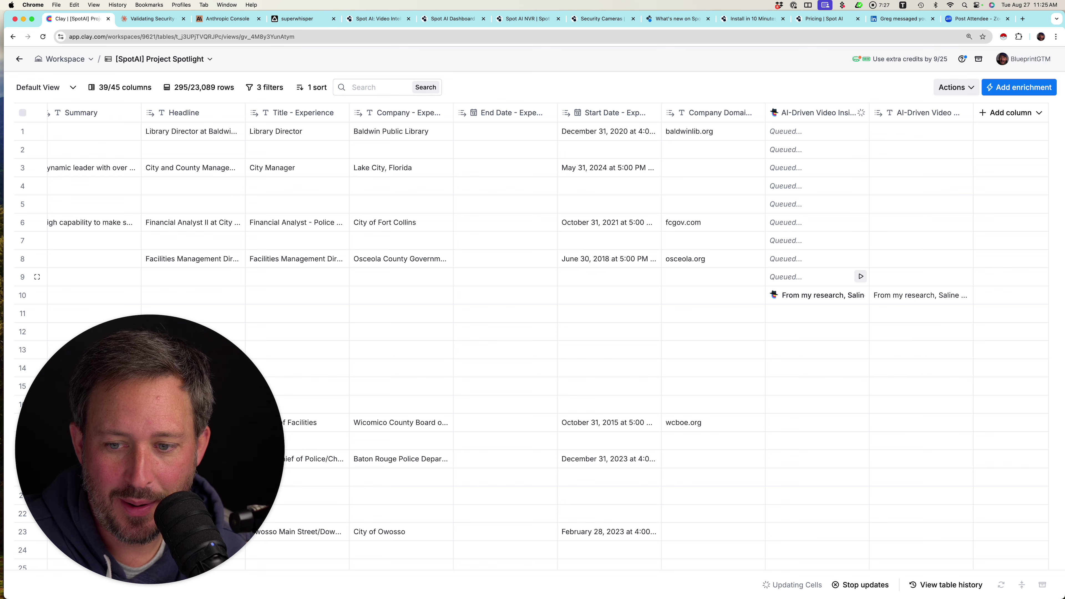
# Read the generated emails and reasoning in the AI-Driven Video Insights cells of rows 10 and 7.
pyautogui.click(817, 294)
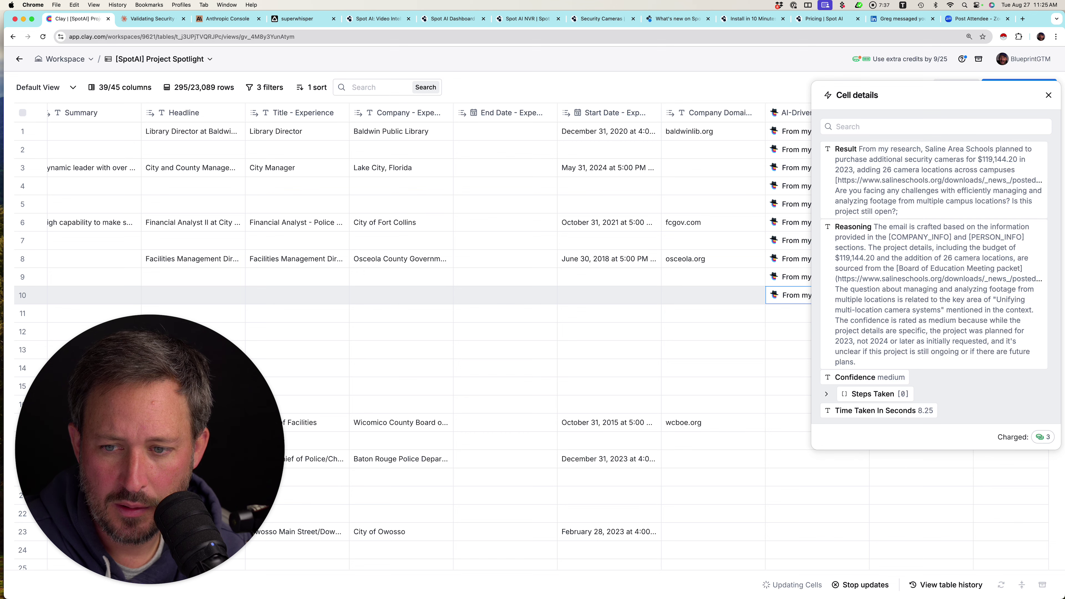
pyautogui.click(1048, 94)
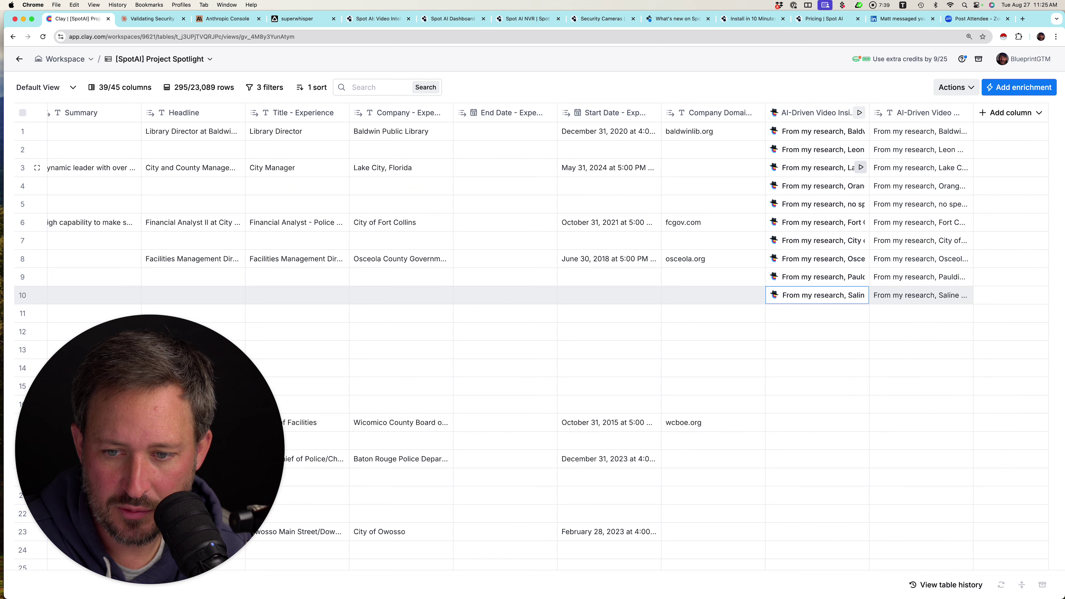
pyautogui.click(860, 241)
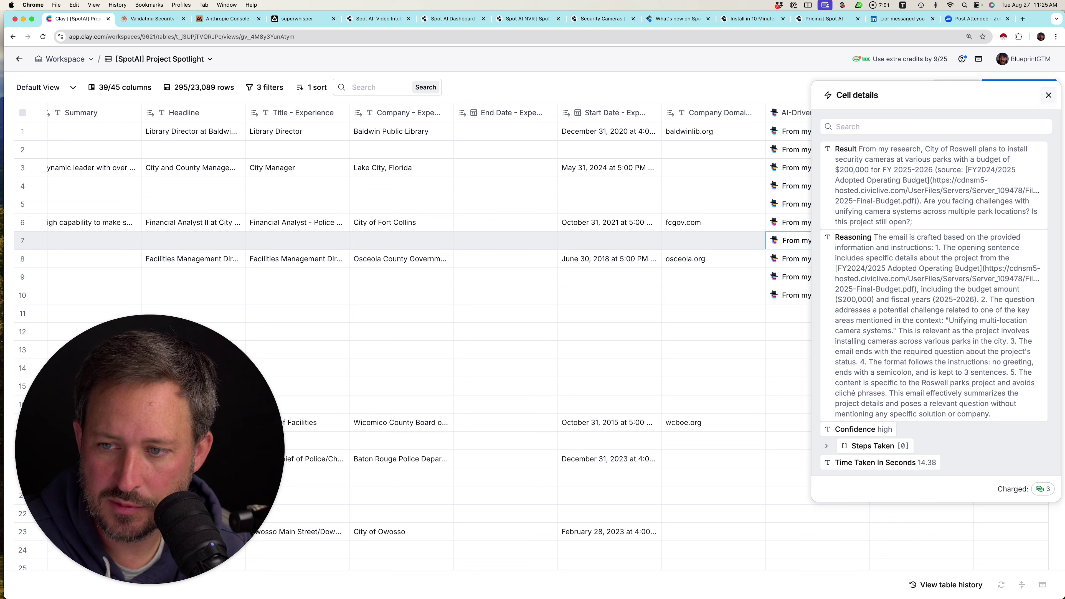
# In Claude, dictate and send a request to ask past projects about problems Spot could solve instead of whether they're open, and return none if nothing useful.
pyautogui.hotkey('ctrl', 'Tab')
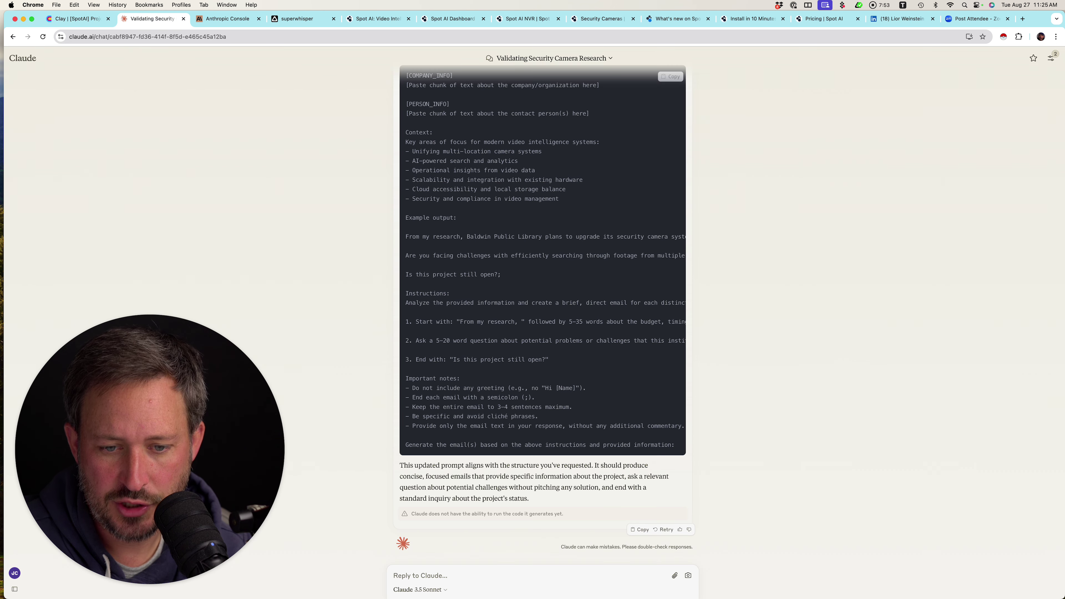
pyautogui.hotkey('ctrl', 'space')
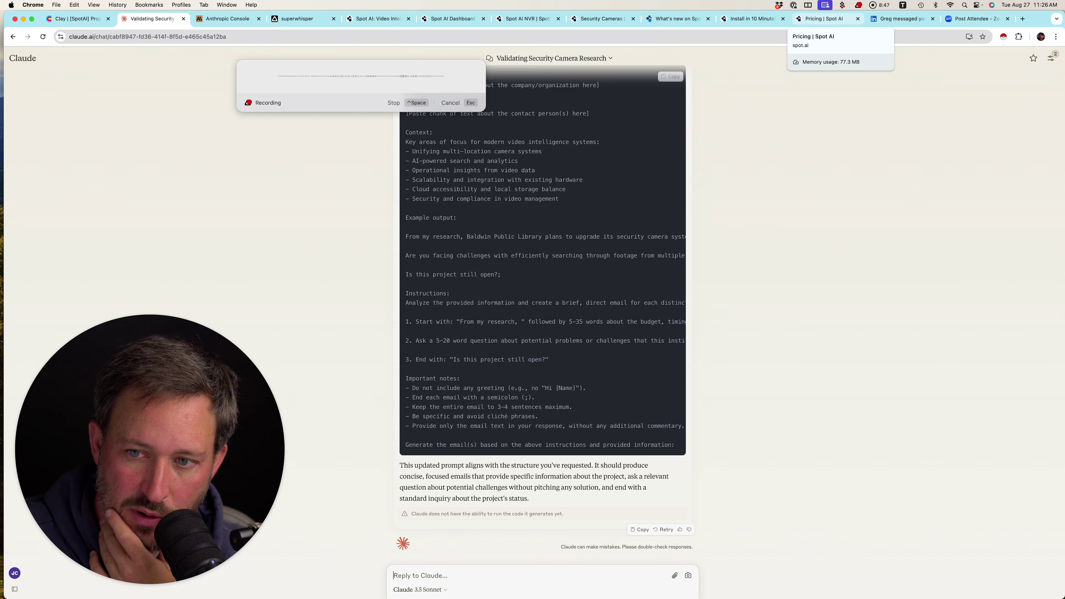
pyautogui.hotkey('ctrl', 'space')
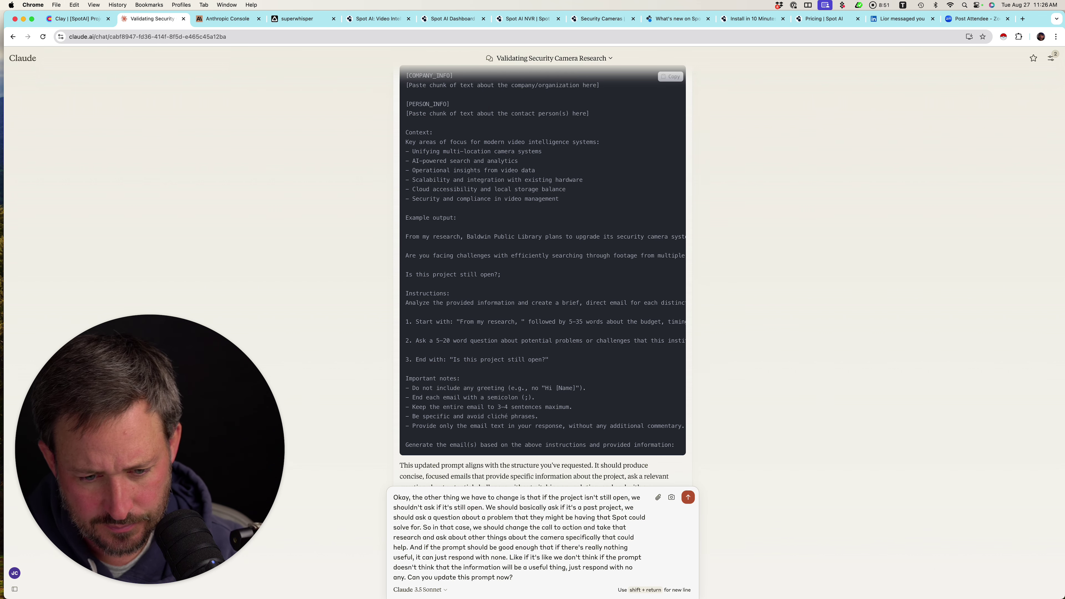
pyautogui.press('Return')
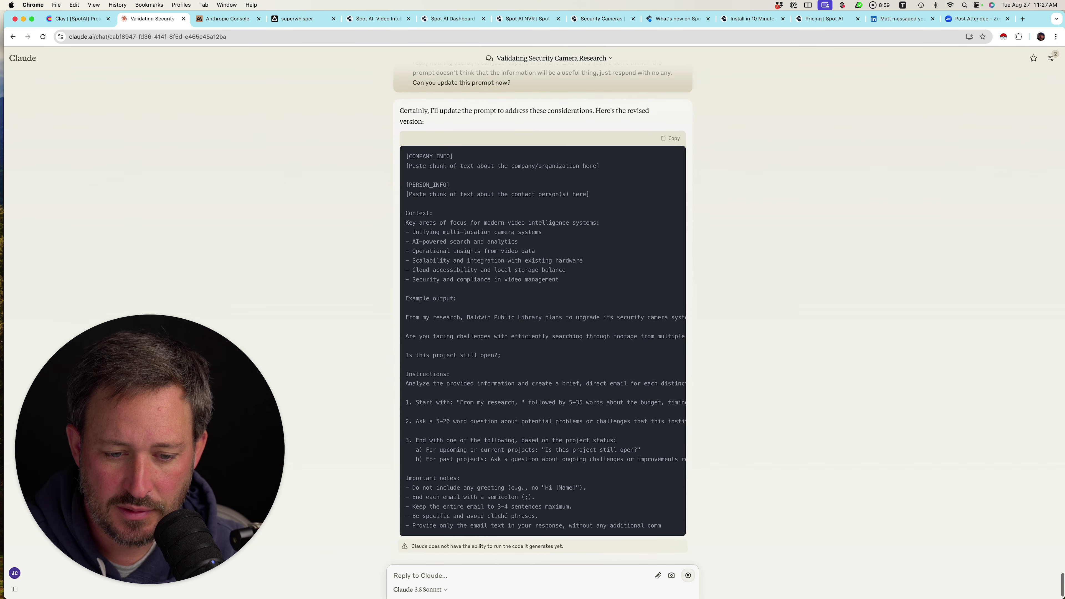
# Copy Claude's revised prompt from its latest response.
pyautogui.scroll(-2, 543, 314)
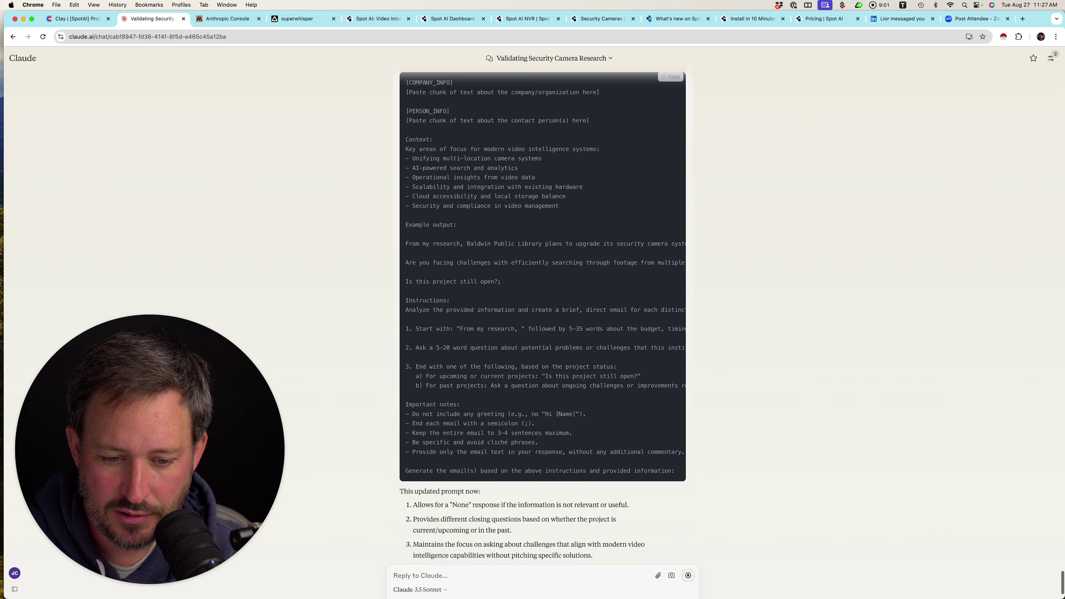
pyautogui.scroll(5, 543, 314)
pyautogui.click(671, 249)
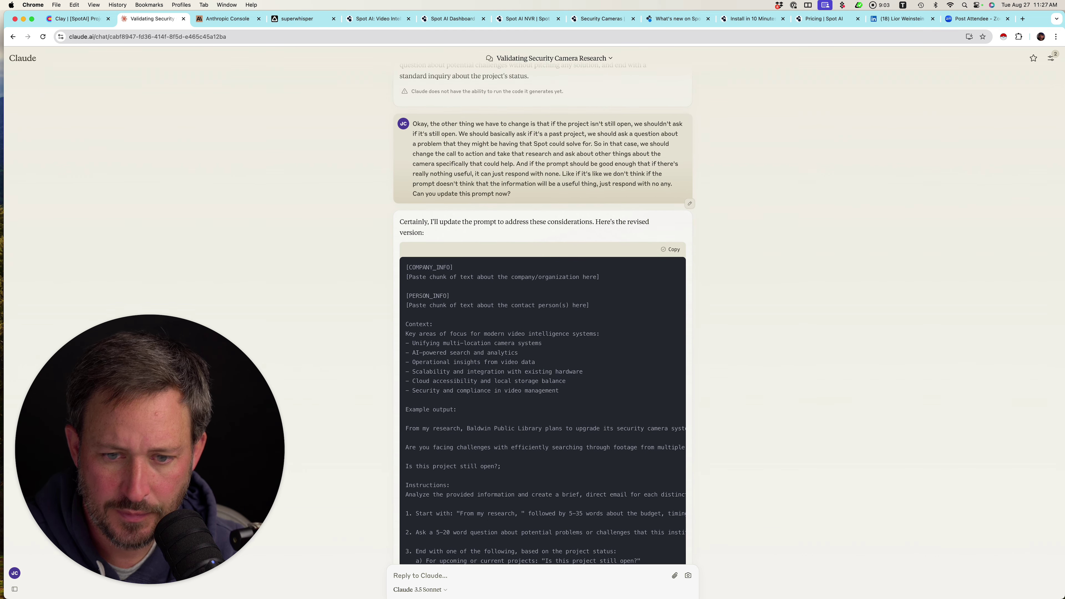
# Return to Clay and overwrite the AI-Driven Video Insights mission from "Context:" to the end with the copied prompt.
pyautogui.click(77, 19)
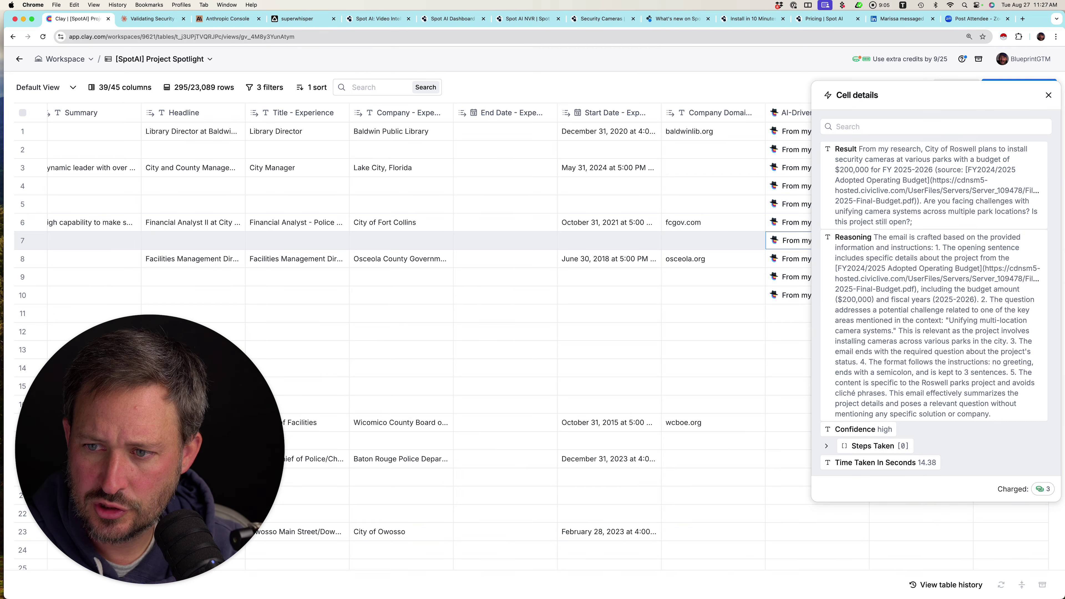
pyautogui.click(1048, 95)
pyautogui.click(811, 112)
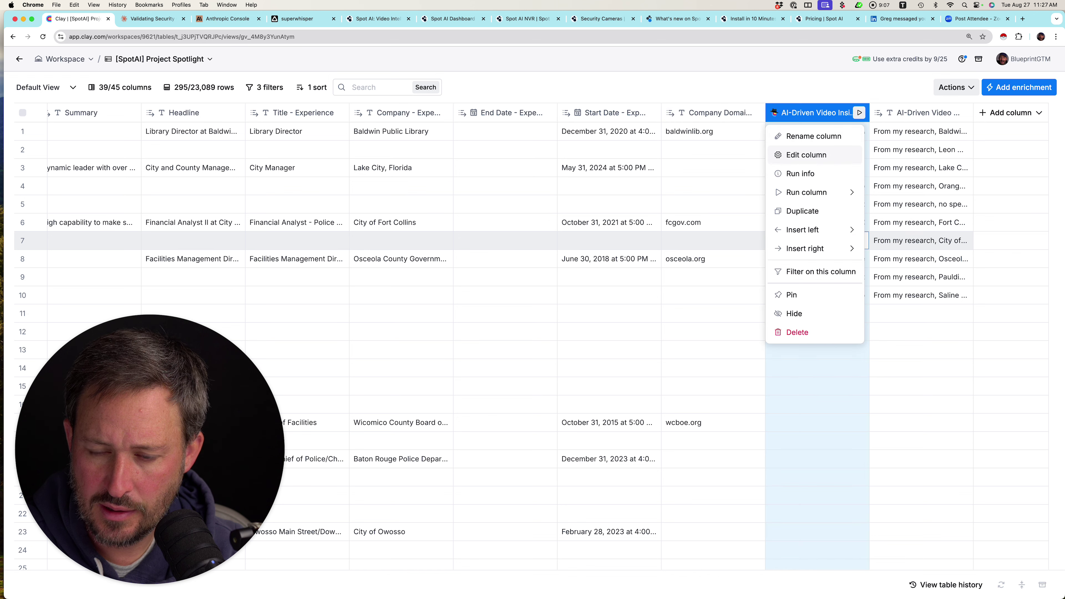
pyautogui.click(806, 155)
pyautogui.click(820, 397)
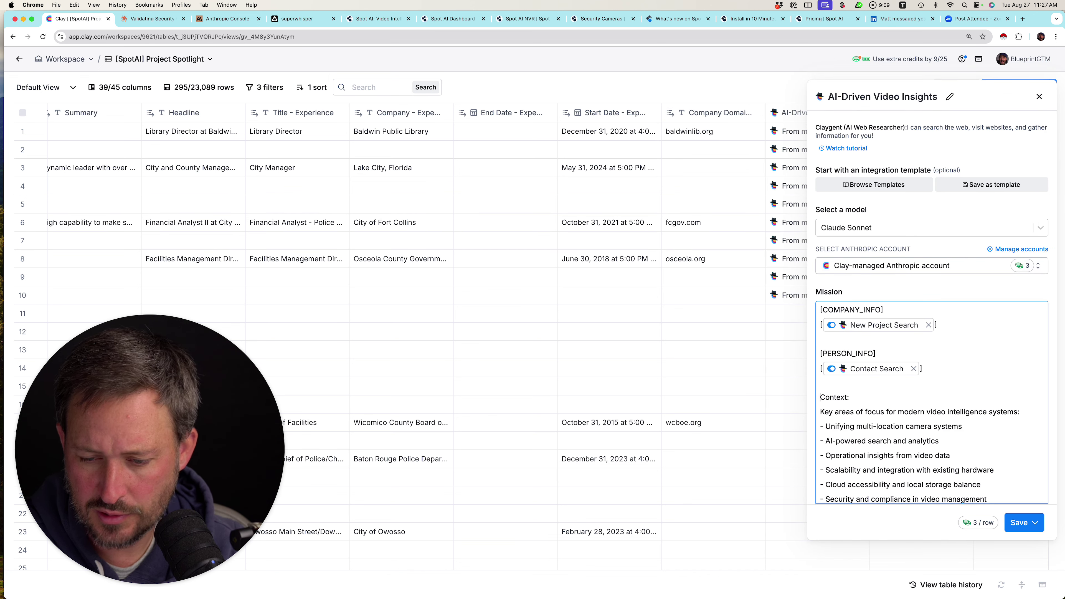
pyautogui.press('super+shift+Down')
pyautogui.press('super+v')
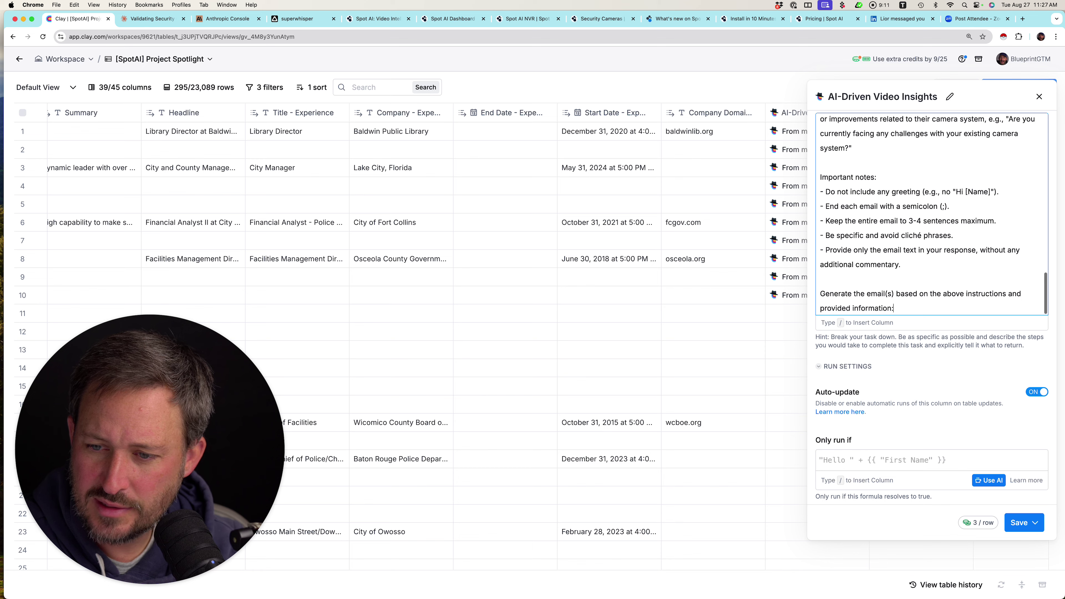
# Remove the repeated company and person placeholder text and the extra blank line between the Contact Search field and "Context:".
pyautogui.scroll(20, 931, 214)
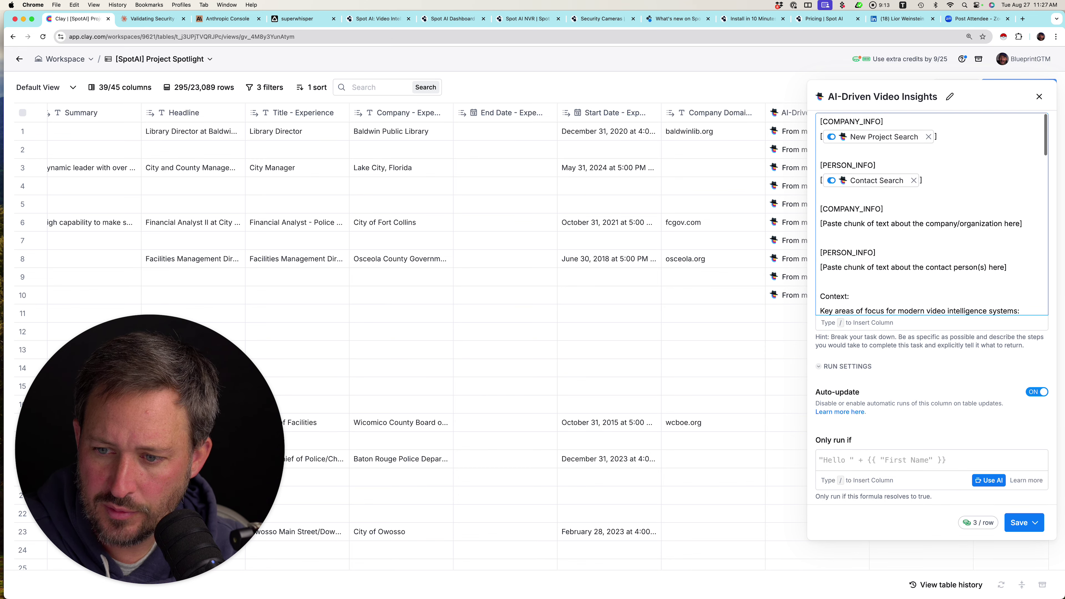
pyautogui.moveTo(1006, 268); pyautogui.dragTo(821, 198)
pyautogui.press('BackSpace')
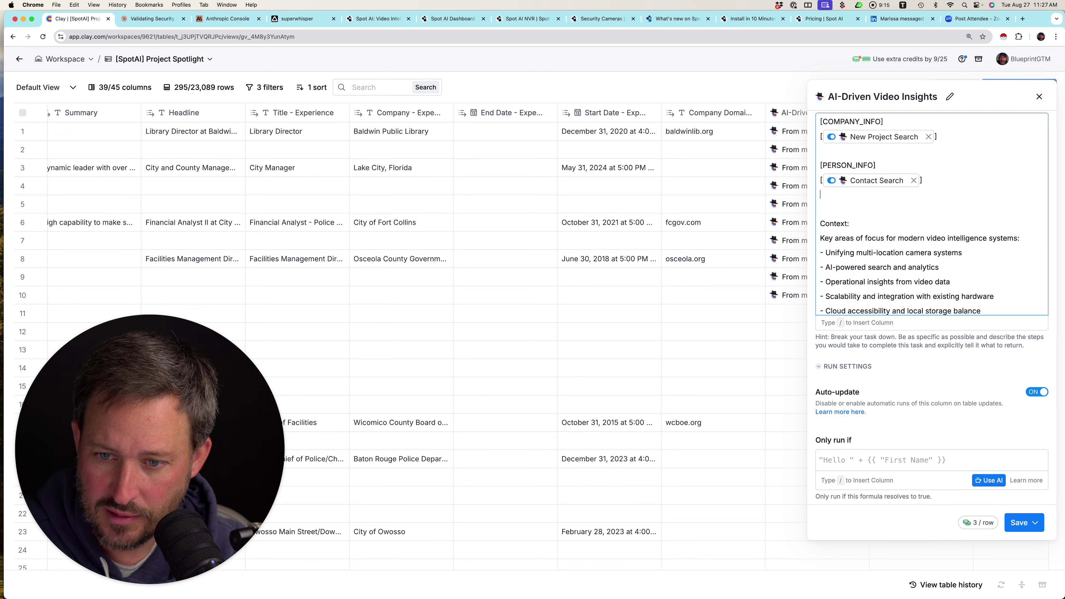
pyautogui.press('BackSpace')
# Save the revised column with a run of 10 rows and open row 1's AI-Driven Video Insights cell details.
pyautogui.click(1035, 522)
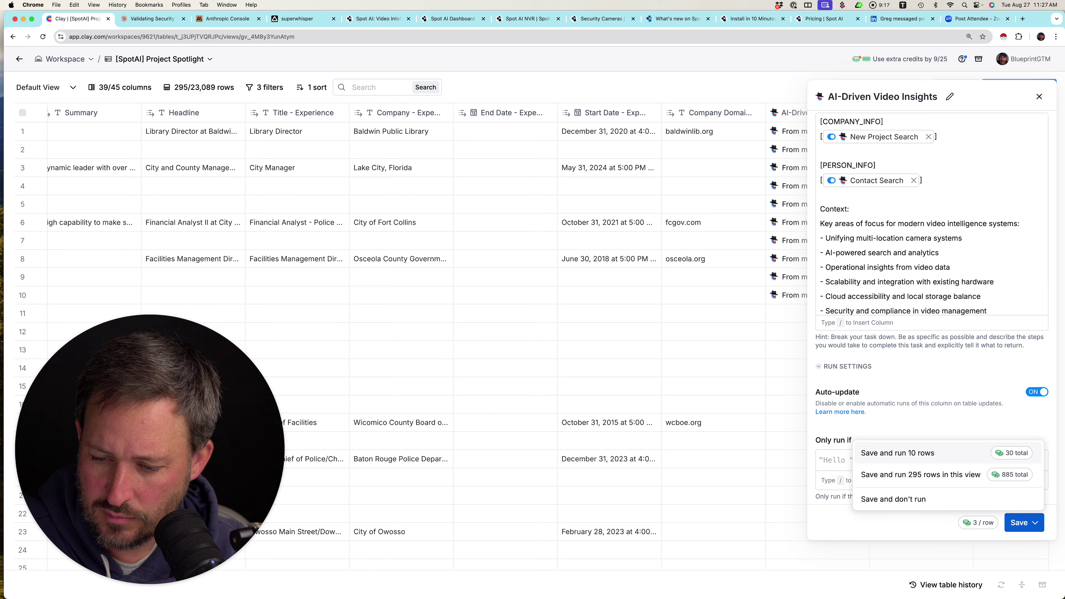
pyautogui.click(901, 451)
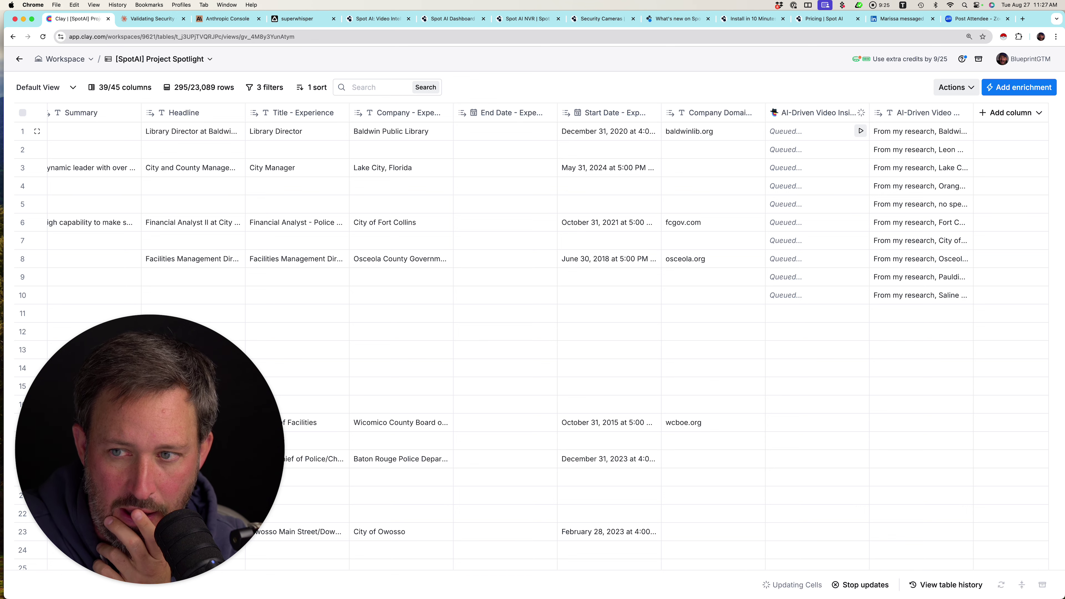
pyautogui.click(813, 131)
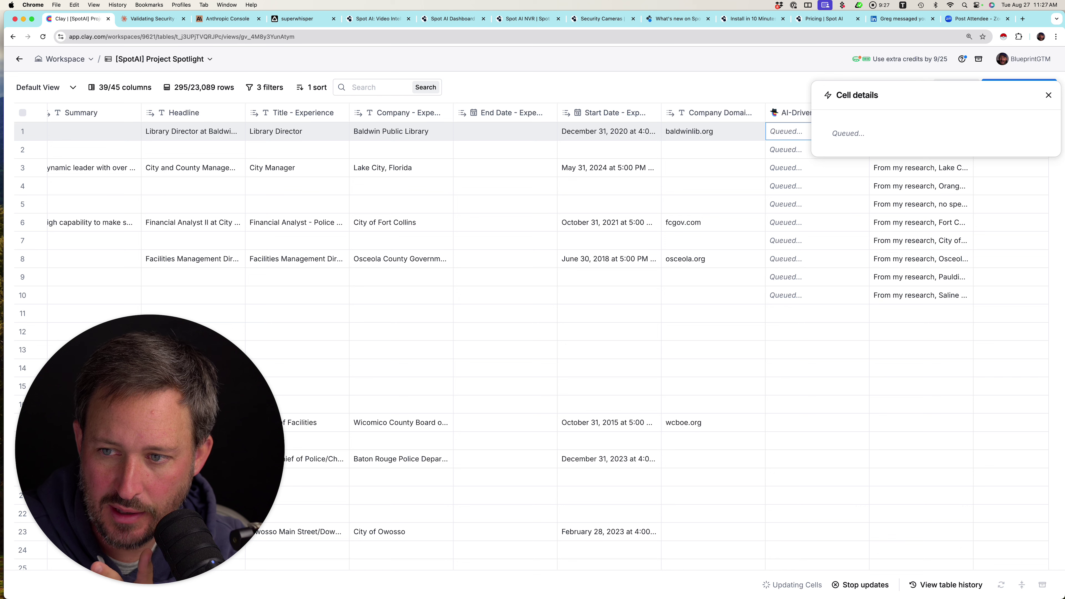
# Review the AI-Driven Video Insights results and reasoning in the cell details of row 7 and row 4.
pyautogui.click(1046, 96)
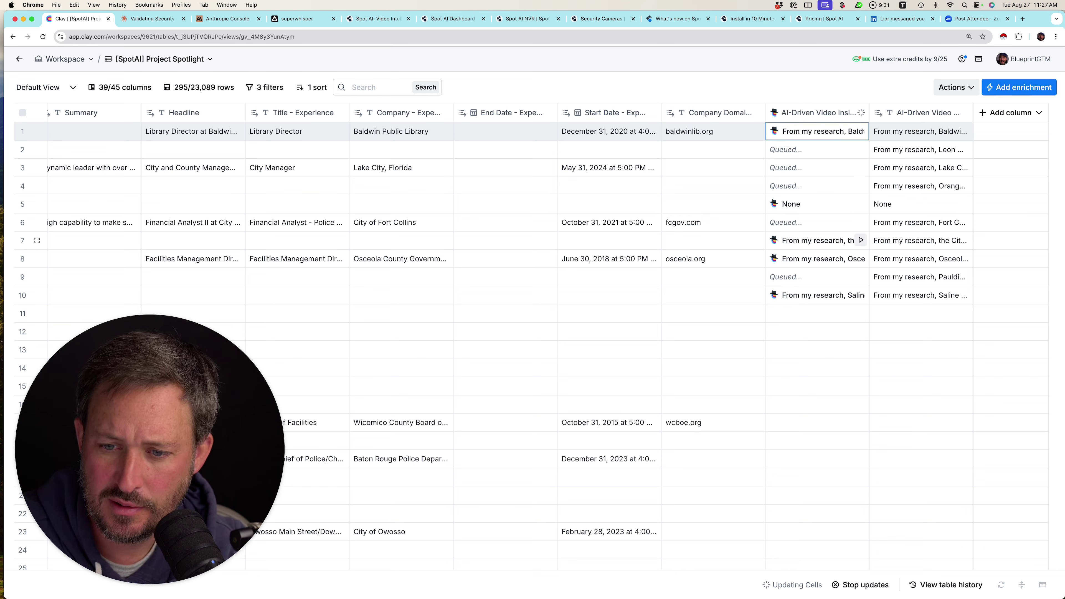
pyautogui.click(813, 241)
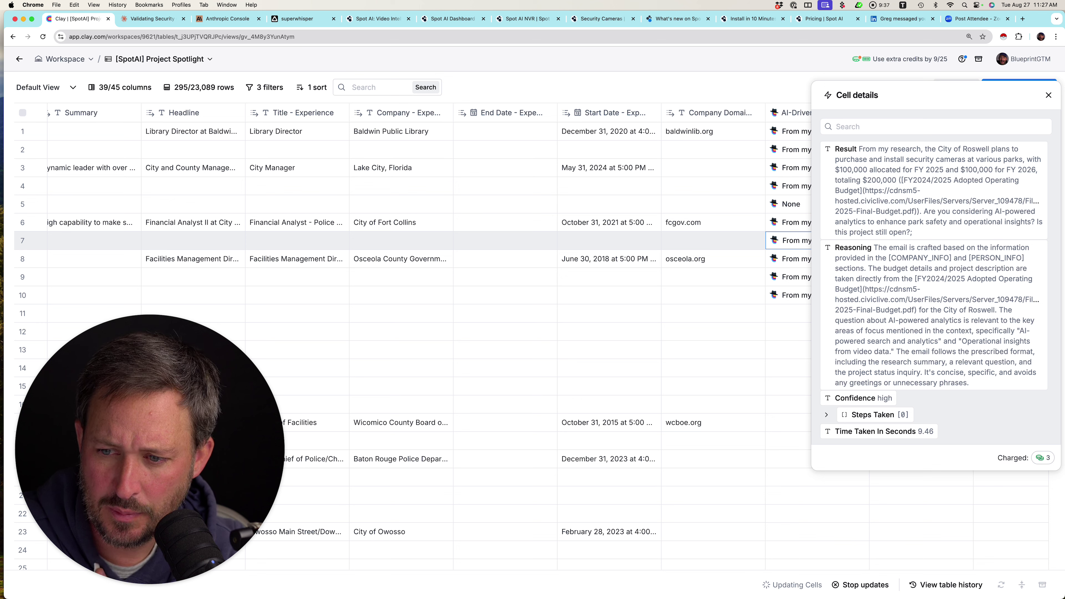
pyautogui.click(1048, 95)
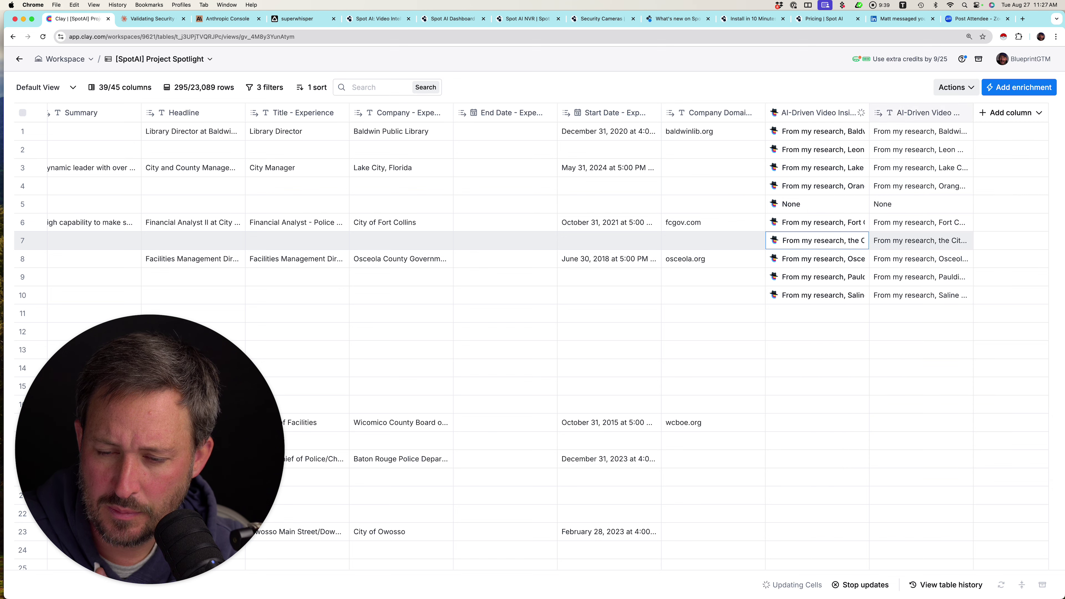
pyautogui.click(860, 185)
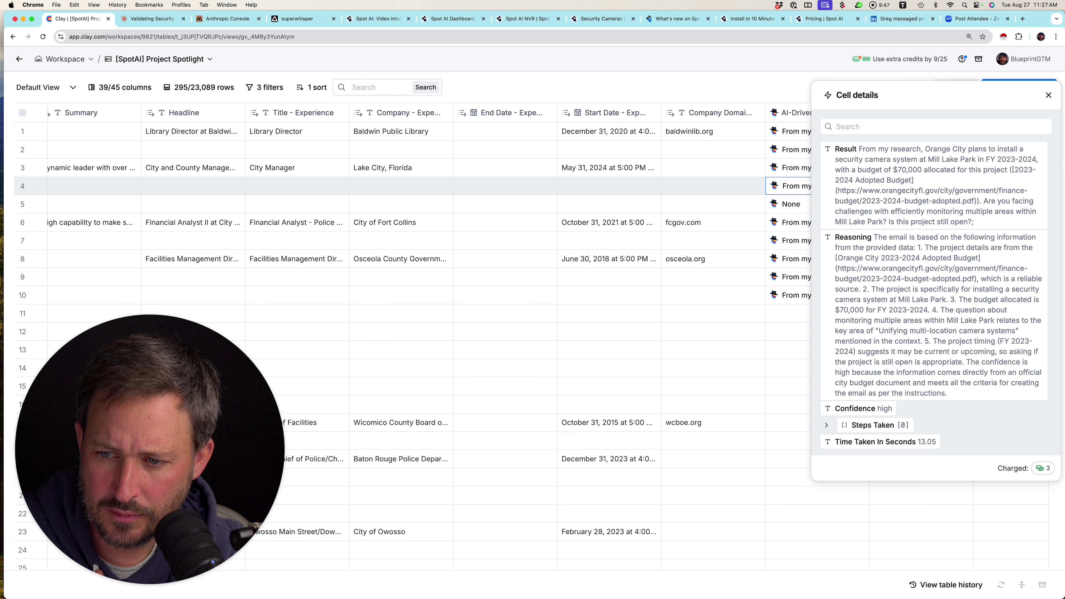
pyautogui.click(1048, 95)
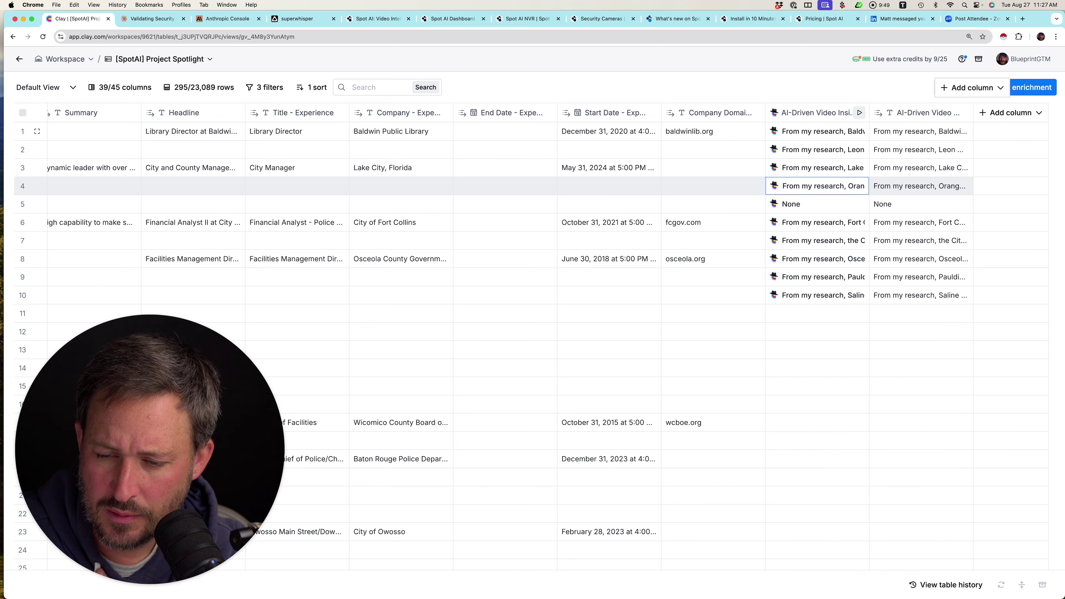
# Copy the Result text from row 7's AI-Driven Video Insights cell details and close the details.
pyautogui.click(860, 240)
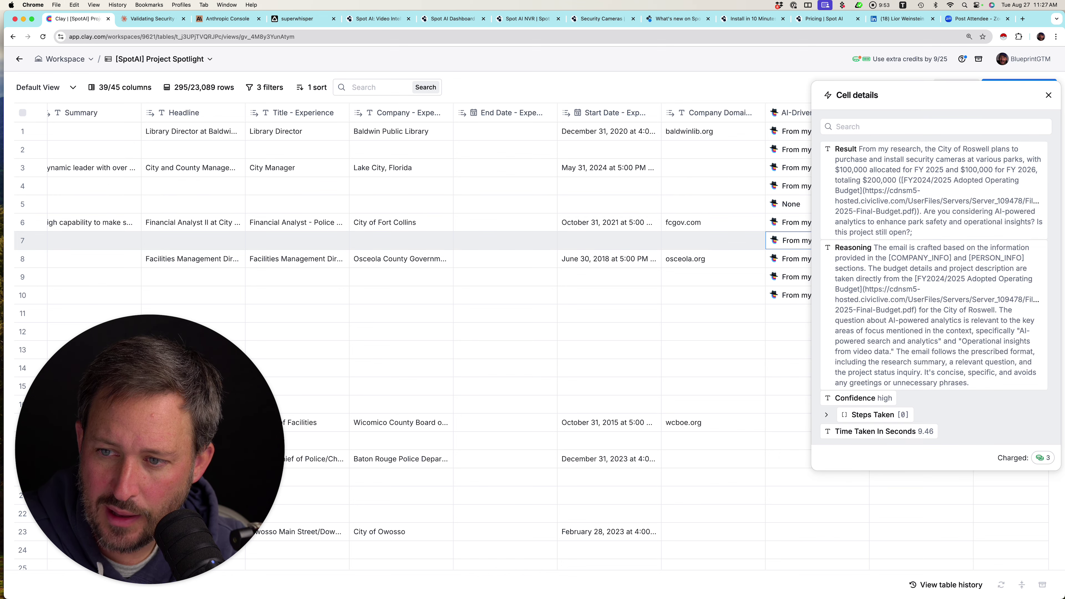
pyautogui.click(986, 150)
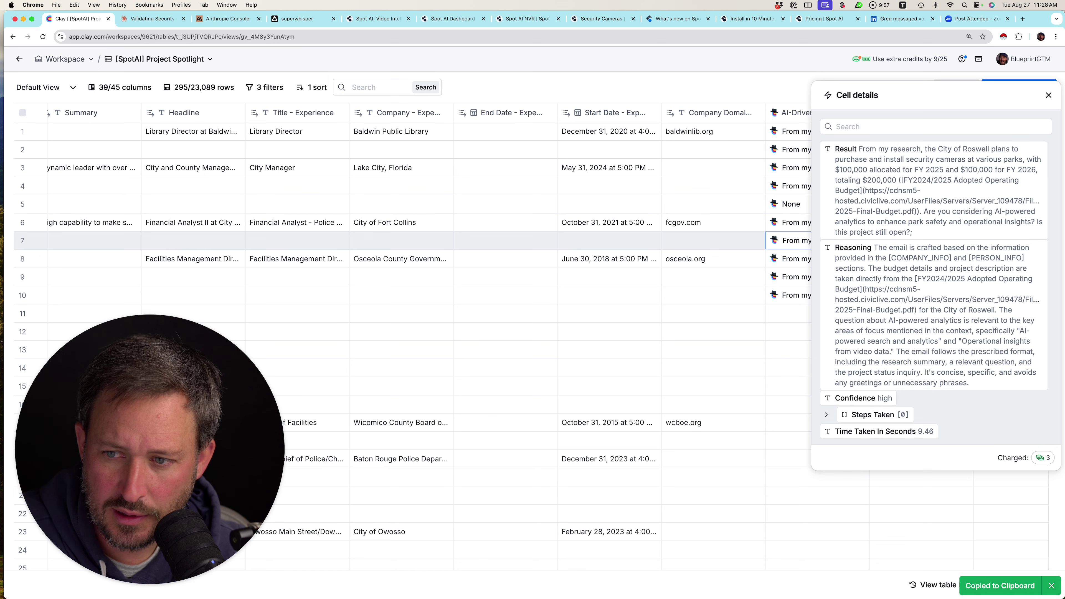
pyautogui.click(1048, 94)
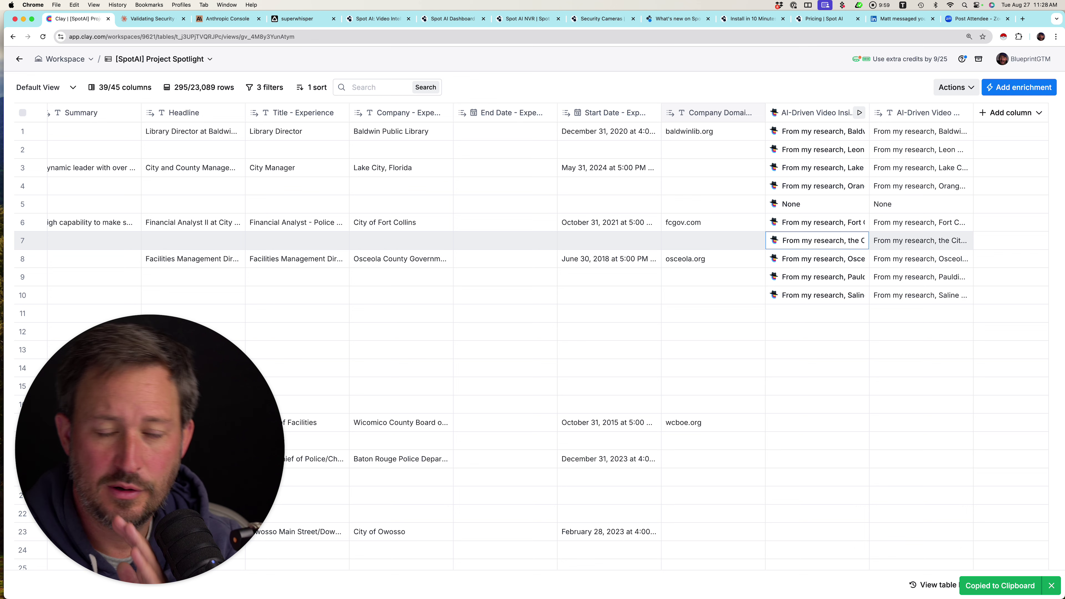